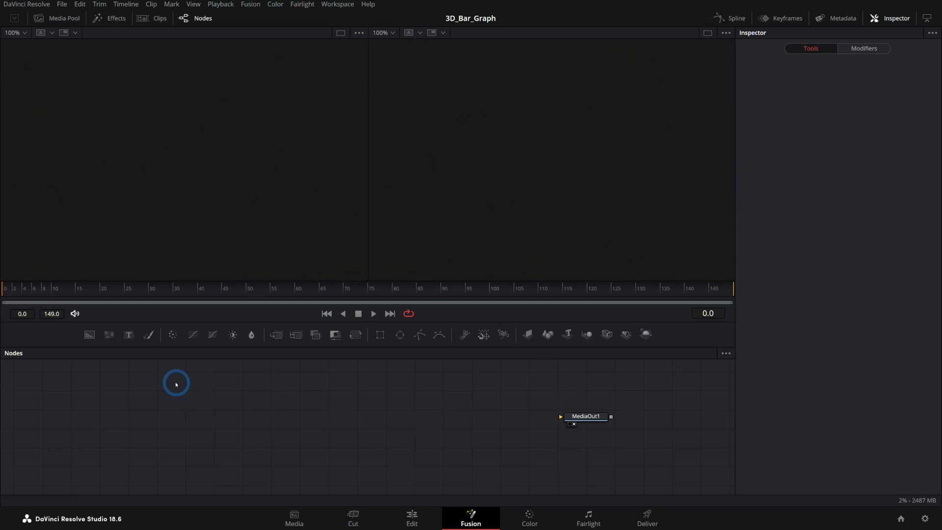
# Step: Add a Background node to the node graph and connect its output to MediaOut1
pyautogui.moveTo(89, 334); pyautogui.dragTo(150, 389)
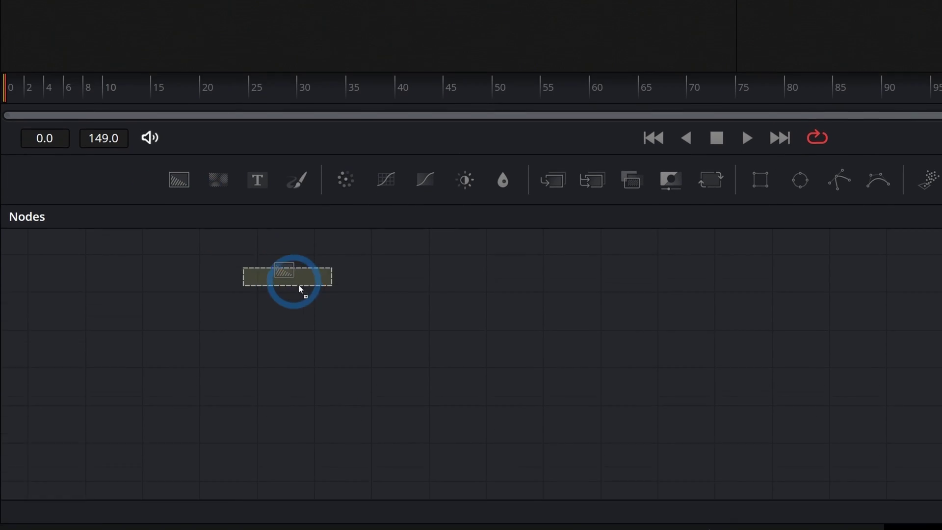
pyautogui.moveTo(299, 285); pyautogui.dragTo(501, 375)
pyautogui.moveTo(275, 431); pyautogui.dragTo(427, 433)
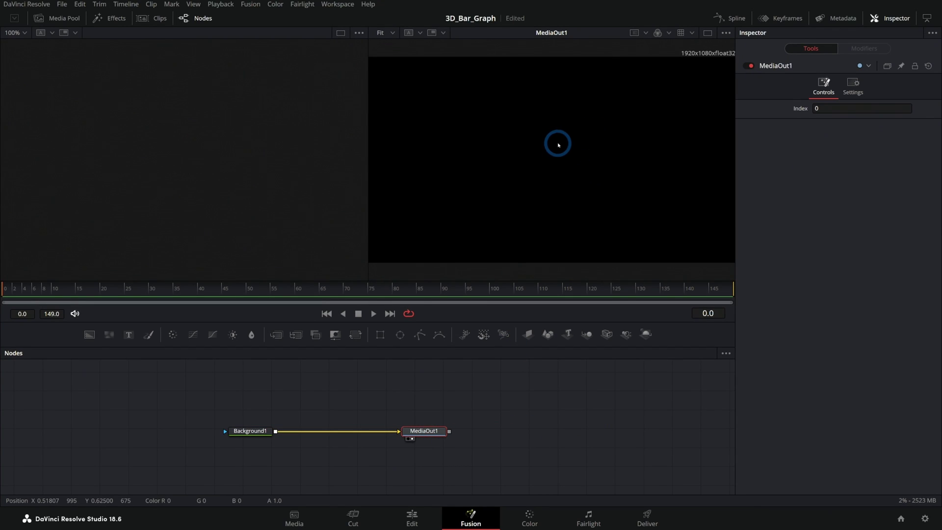
# Step: Hide the page navigation bar to free up workspace
pyautogui.click(338, 4)
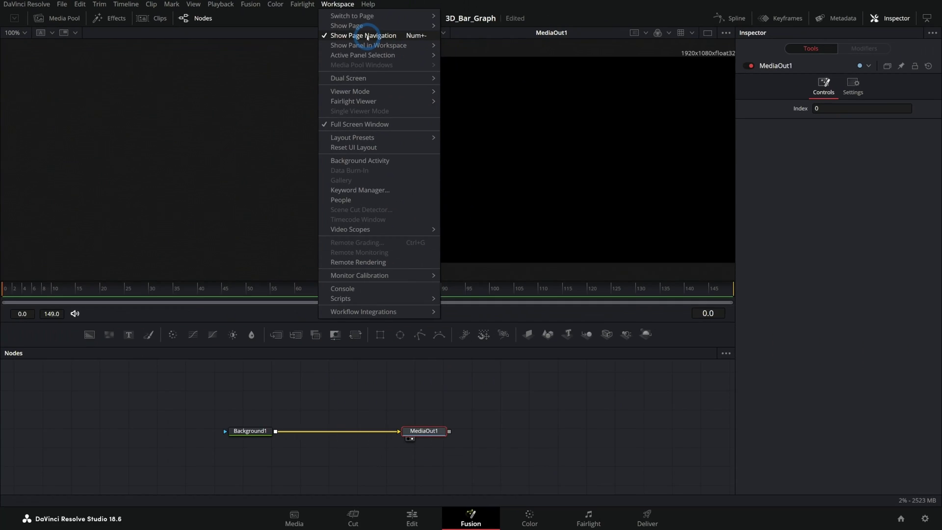
pyautogui.click(472, 72)
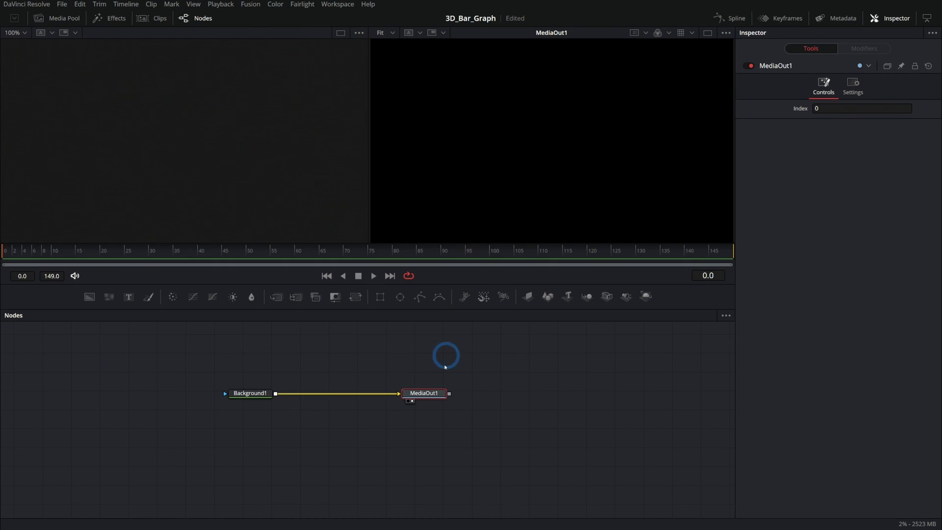
# Step: Set the Background1 type to Four Corner and colour its top left corner light teal with hue 0.536, saturation 0.476 and value 0.835
pyautogui.click(250, 393)
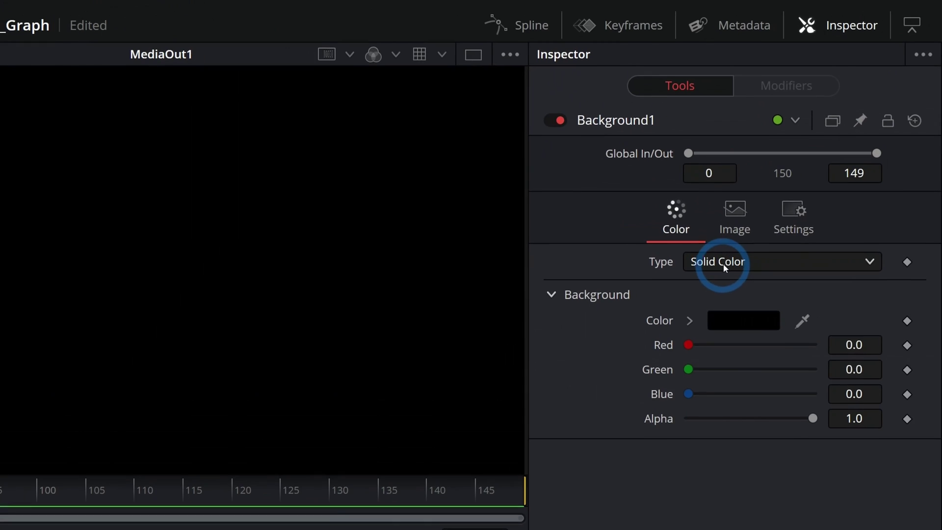
pyautogui.click(825, 139)
pyautogui.click(729, 266)
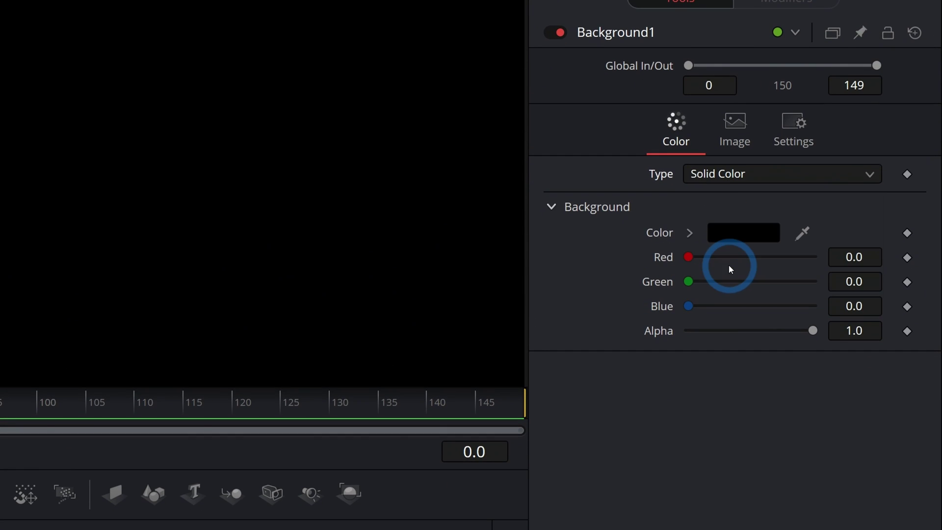
pyautogui.click(688, 233)
pyautogui.click(859, 299)
pyautogui.click(761, 252)
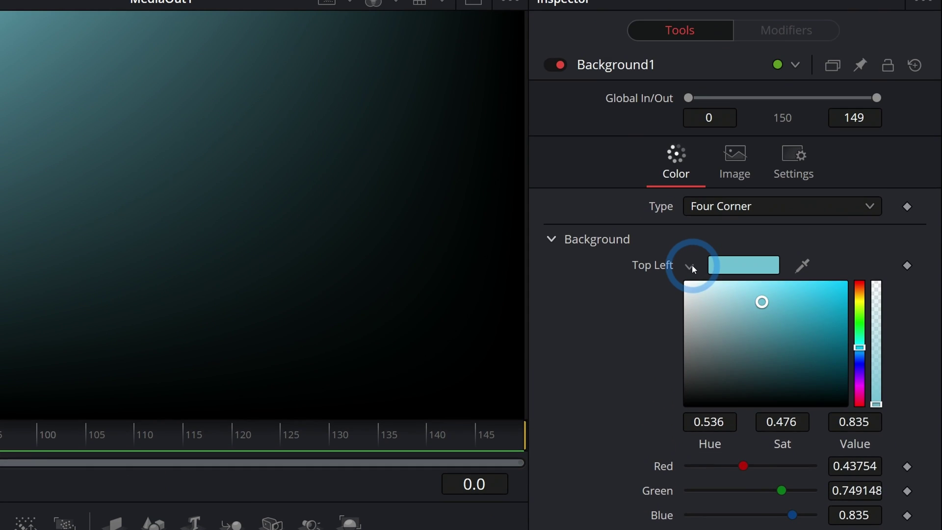
# Step: Colour the top right and bottom left corners dark blue with a blue value of 0.378, and match the bottom right to the teal corner
pyautogui.click(689, 228)
pyautogui.click(689, 362)
pyautogui.click(859, 305)
pyautogui.click(789, 308)
pyautogui.click(688, 215)
pyautogui.moveTo(805, 266); pyautogui.dragTo(750, 138)
pyautogui.moveTo(799, 269); pyautogui.dragTo(752, 252)
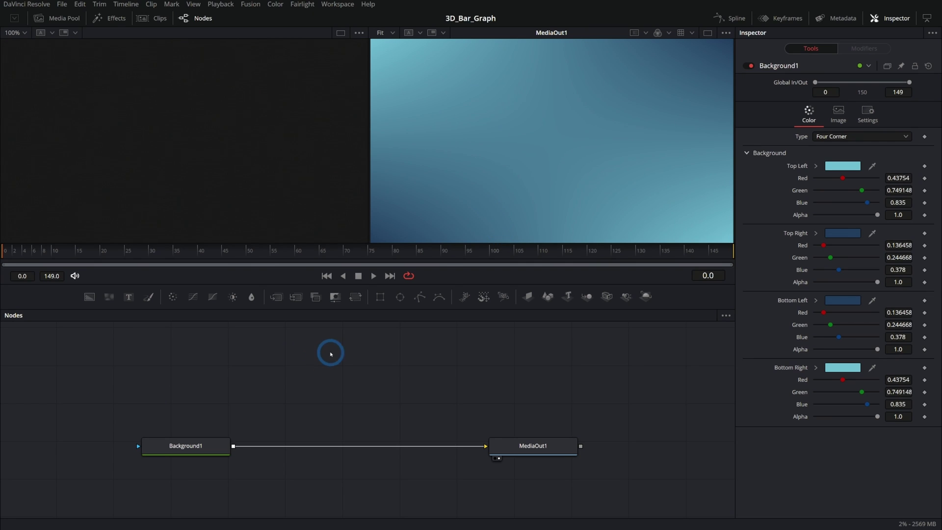
# Step: Add an sRectangle node and an sRender node from the Shape tools above the background node
pyautogui.click(98, 20)
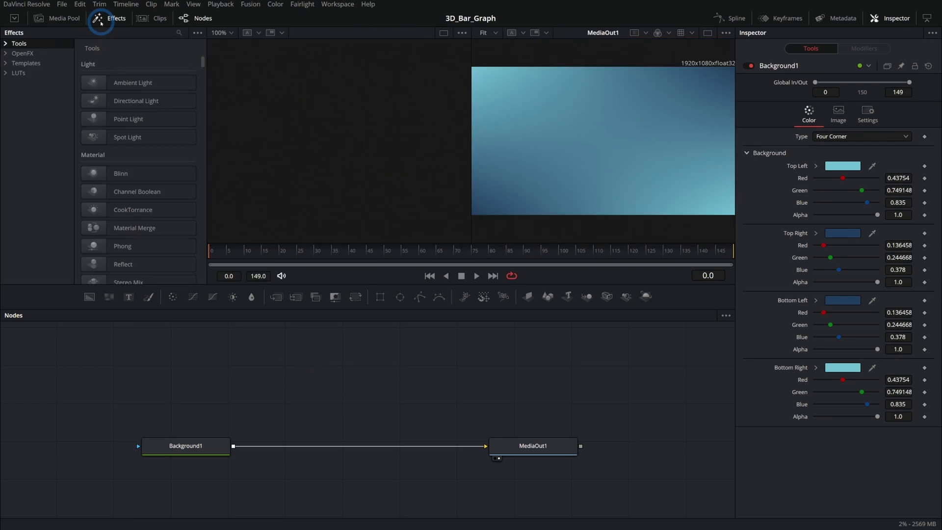
pyautogui.click(5, 44)
pyautogui.scroll(-2, 33, 167)
pyautogui.click(32, 220)
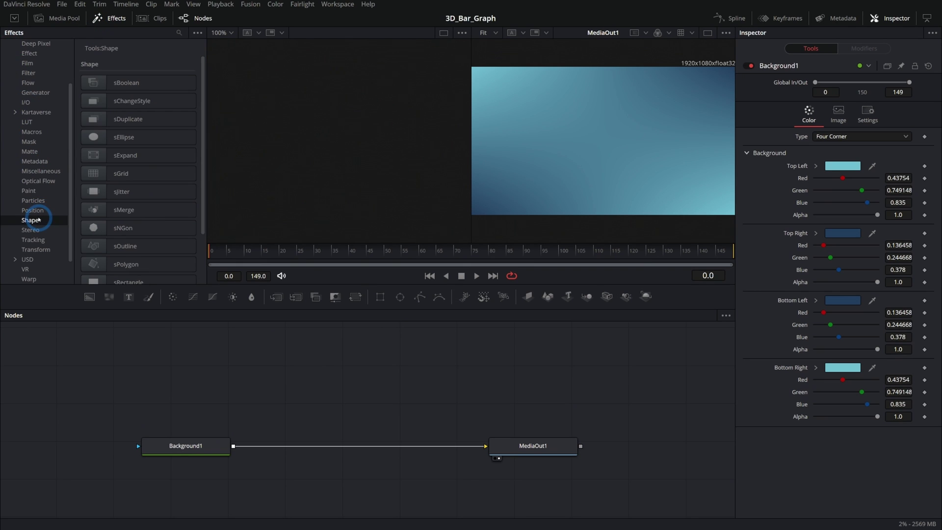
pyautogui.scroll(-3, 101, 120)
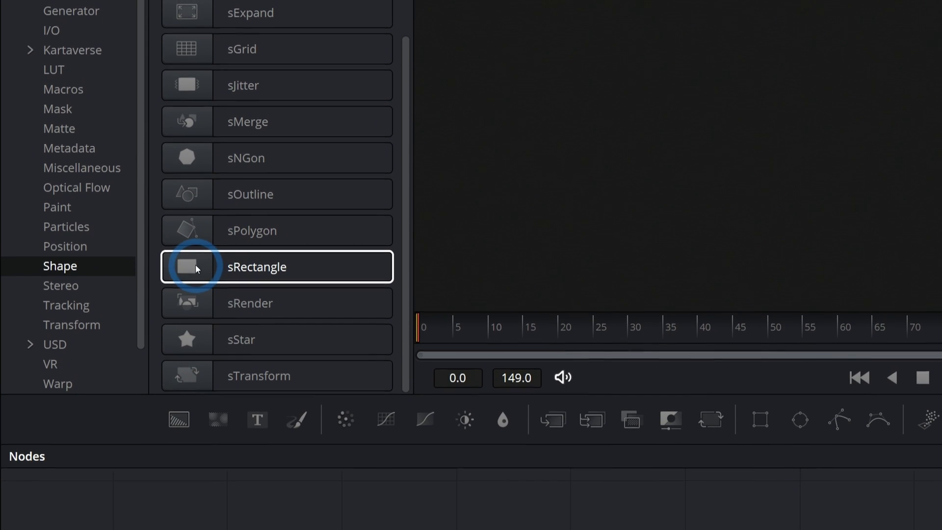
pyautogui.moveTo(198, 268); pyautogui.dragTo(443, 266)
pyautogui.moveTo(277, 49); pyautogui.dragTo(469, 265)
pyautogui.click(357, 267)
pyautogui.click(98, 22)
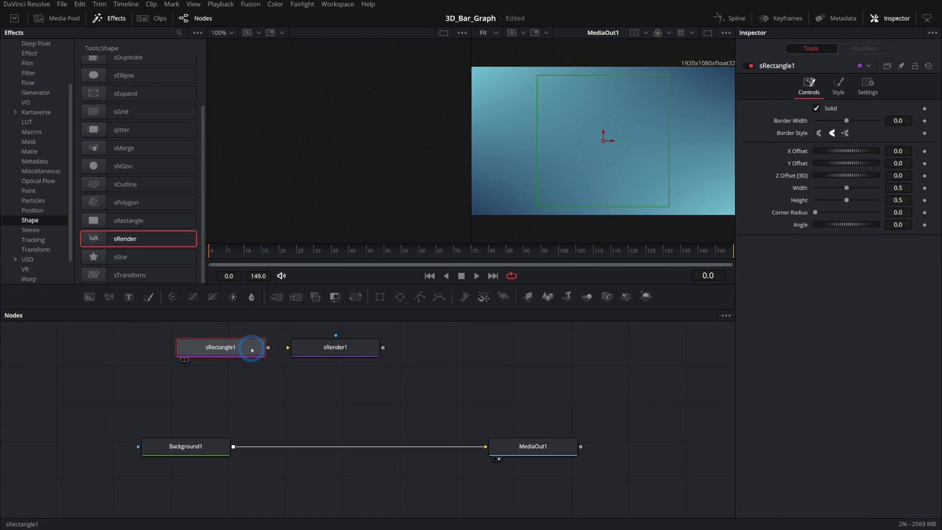
pyautogui.click(68, 19)
pyautogui.click(150, 88)
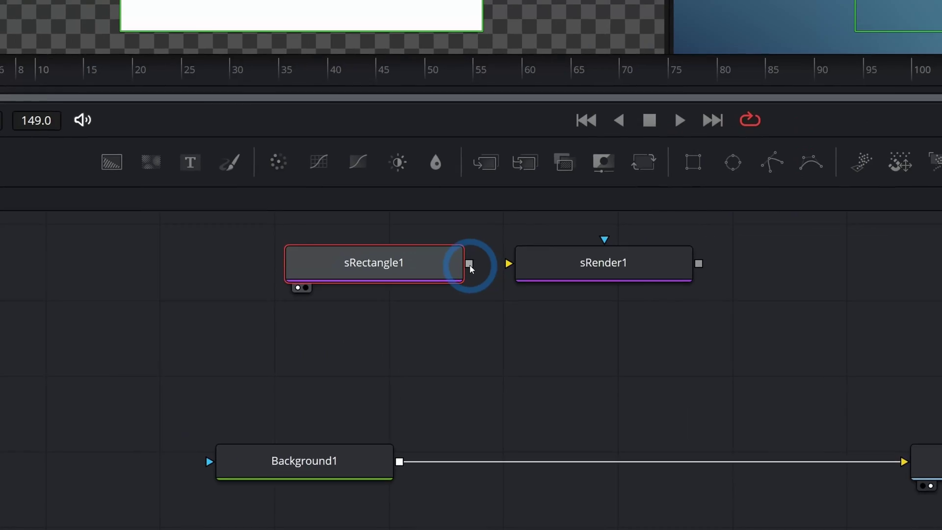
# Step: Connect sRectangle1 to sRender1 and merge the rendered shape over Background1
pyautogui.moveTo(267, 347); pyautogui.dragTo(292, 352)
pyautogui.click(512, 269)
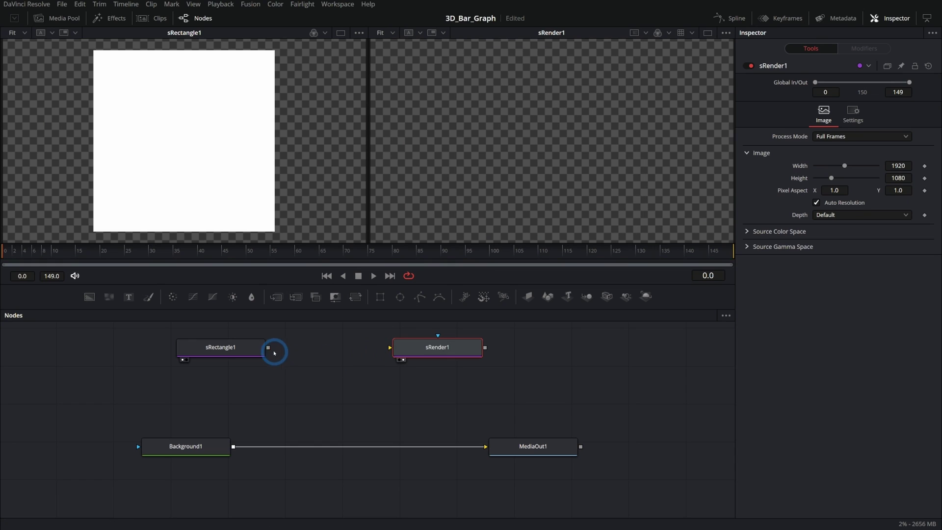
pyautogui.moveTo(268, 347); pyautogui.dragTo(236, 442)
pyautogui.moveTo(453, 354); pyautogui.dragTo(233, 447)
pyautogui.moveTo(232, 353)
pyautogui.mouseDown()
pyautogui.moveTo(222, 366)
pyautogui.moveTo(216, 359)
pyautogui.mouseUp()
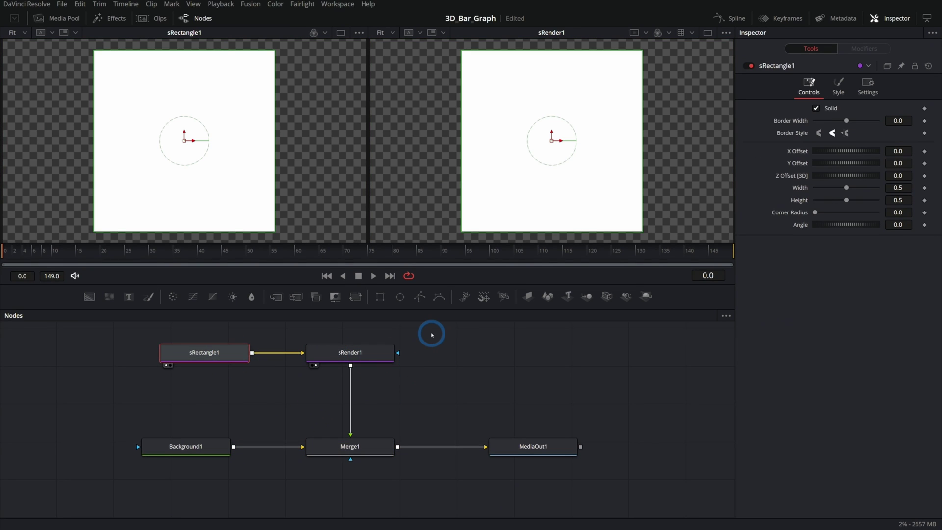
# Step: Round the corners of sRectangle1 with a corner radius of about 0.157
pyautogui.moveTo(443, 375); pyautogui.dragTo(512, 439)
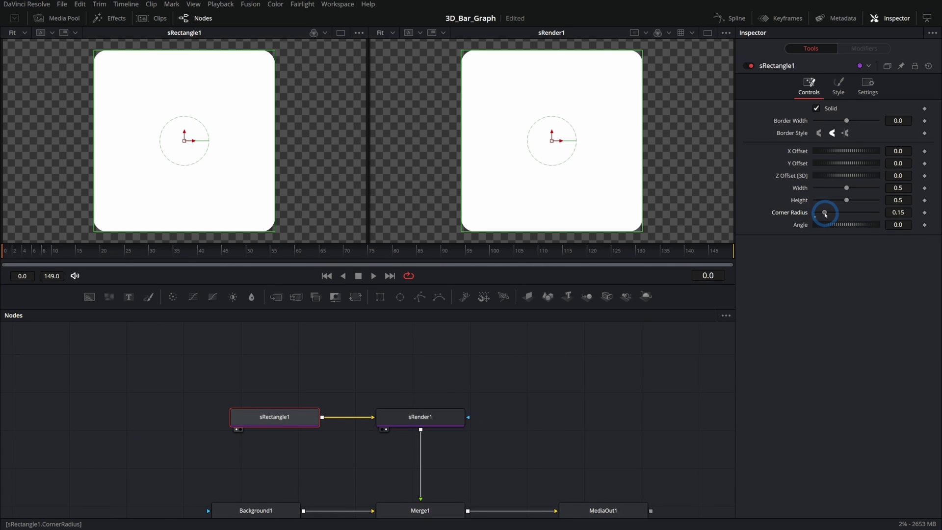
pyautogui.click(494, 172)
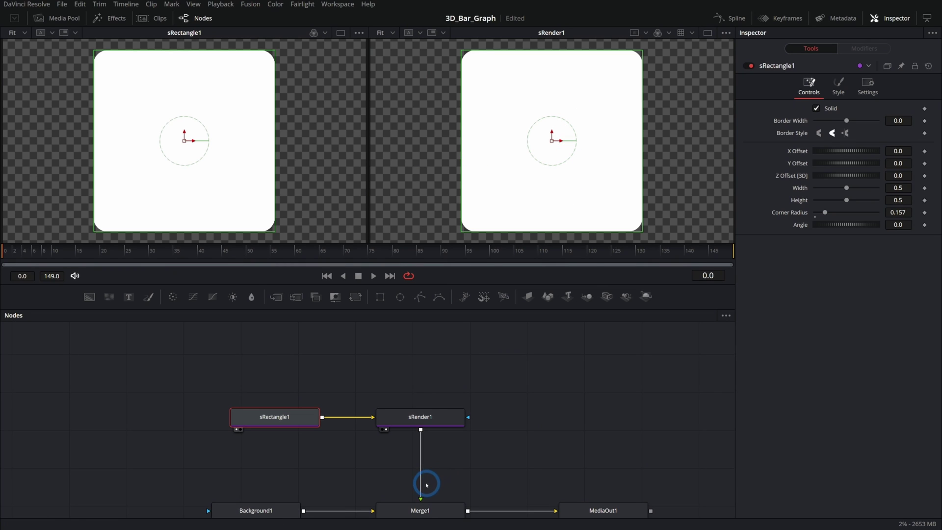
# Step: Replace the sRender node with an Extrude 3D node after sRectangle1 and show it in the second viewer
pyautogui.click(438, 419)
pyautogui.hotkey('ctrl', 'z')
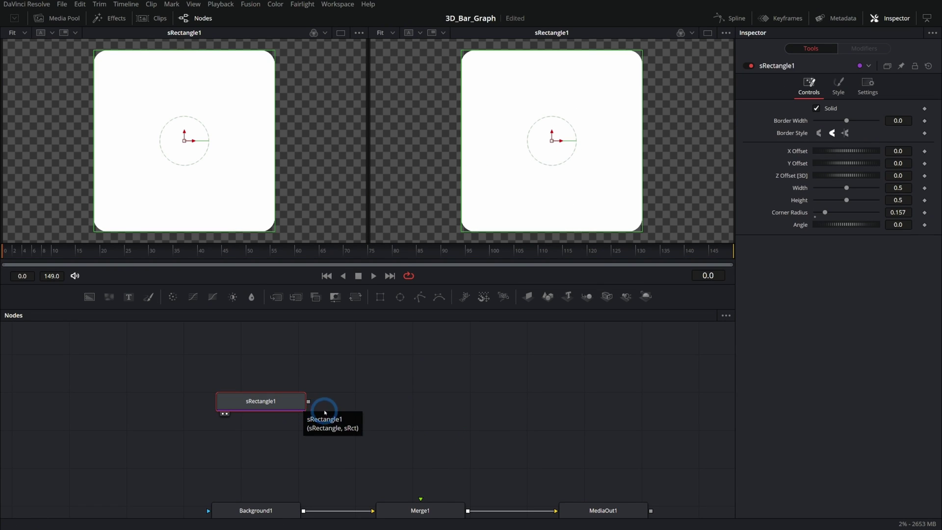
pyautogui.hotkey('shift', 'space')
pyautogui.write('ext')
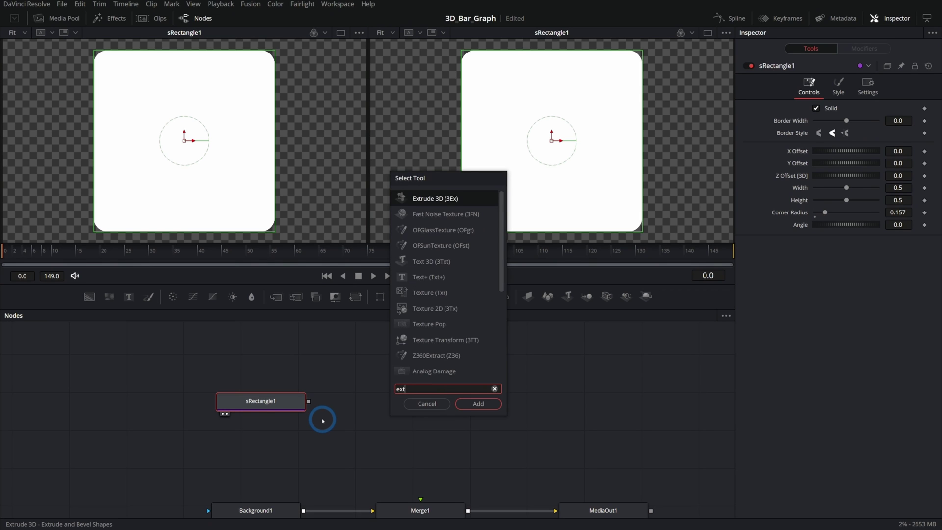
pyautogui.press('Return')
pyautogui.press('2')
pyautogui.moveTo(486, 194); pyautogui.dragTo(557, 182)
pyautogui.scroll(3, 558, 181)
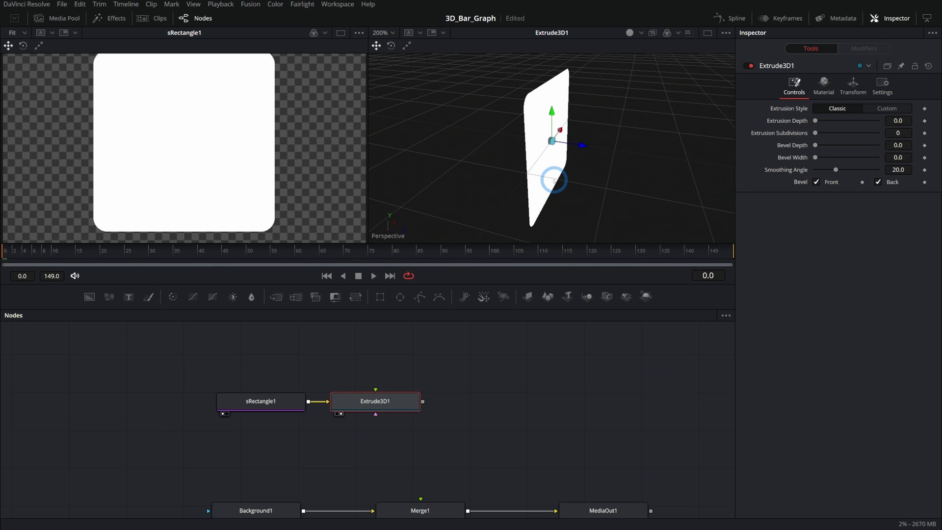
# Step: Set the extrusion depth of Extrude3D1 to 0.2
pyautogui.moveTo(540, 185)
pyautogui.mouseDown()
pyautogui.moveTo(578, 179)
pyautogui.moveTo(542, 185)
pyautogui.mouseUp()
pyautogui.click(393, 409)
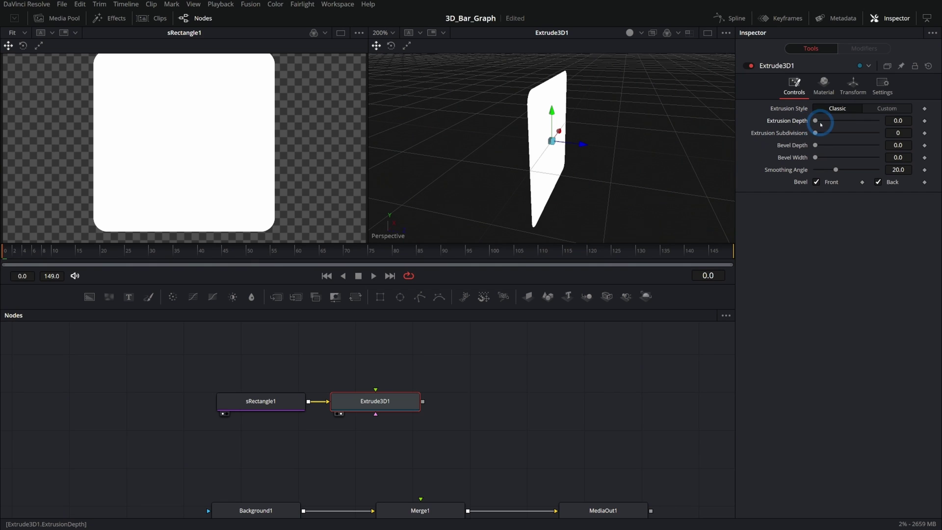
pyautogui.moveTo(815, 121); pyautogui.dragTo(878, 120)
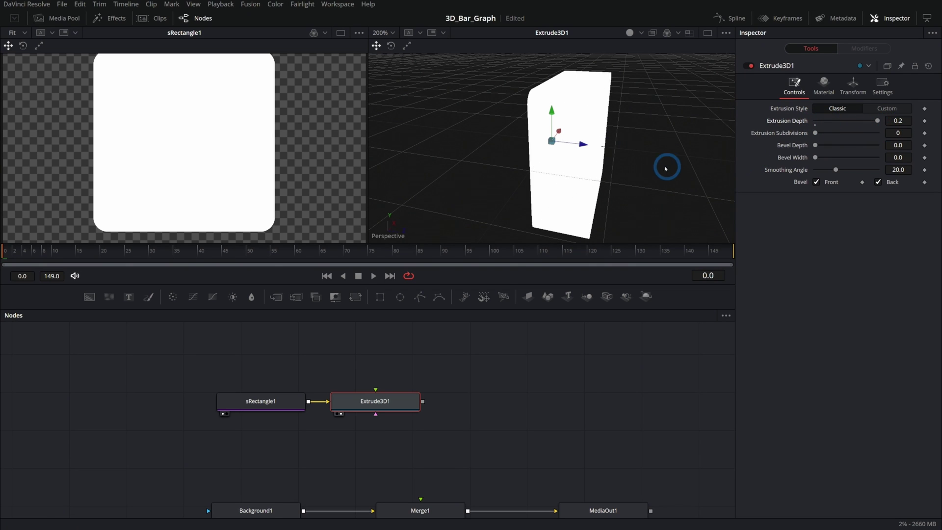
pyautogui.moveTo(625, 163); pyautogui.dragTo(601, 166)
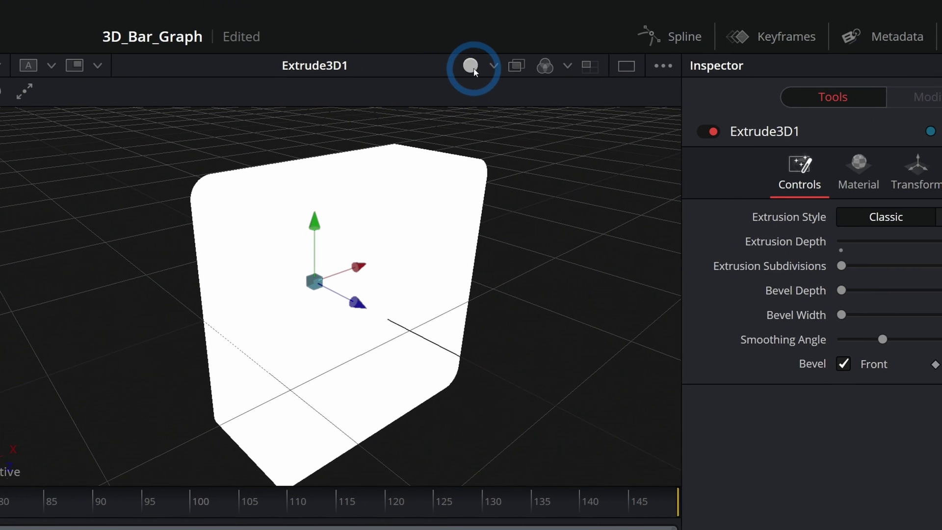
# Step: Switch the shading of the 3D viewer showing Extrude3D1 to Shadows
pyautogui.click(640, 32)
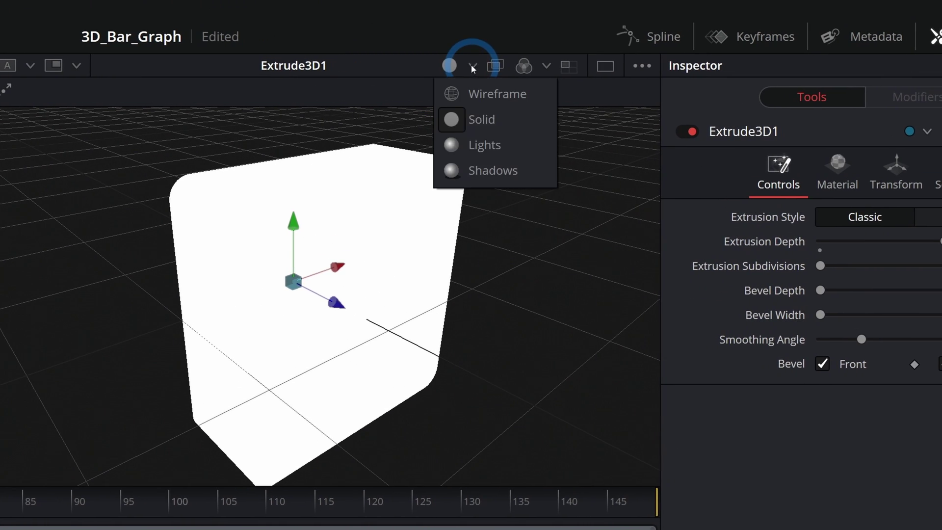
pyautogui.click(472, 169)
pyautogui.moveTo(144, 328); pyautogui.dragTo(455, 331)
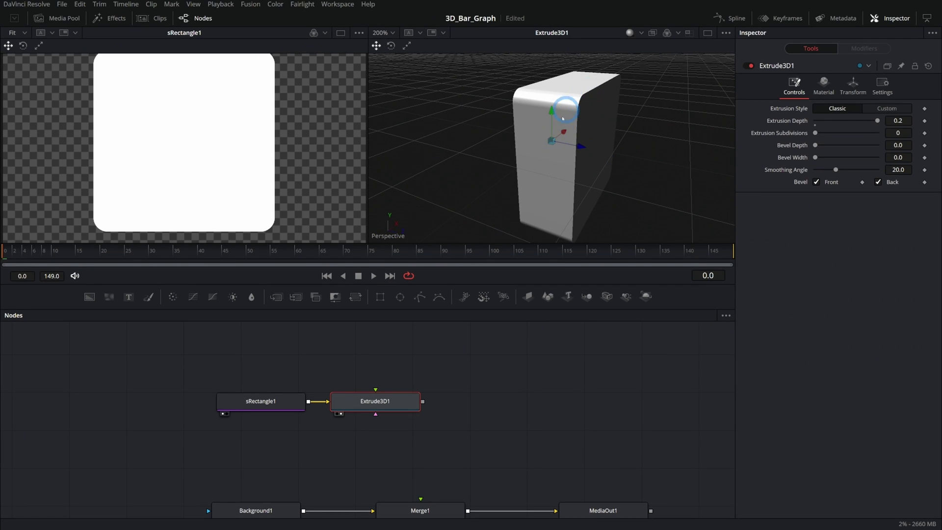
# Step: Set the extrusion depth of Extrude3D1 to 1.0
pyautogui.click(898, 121)
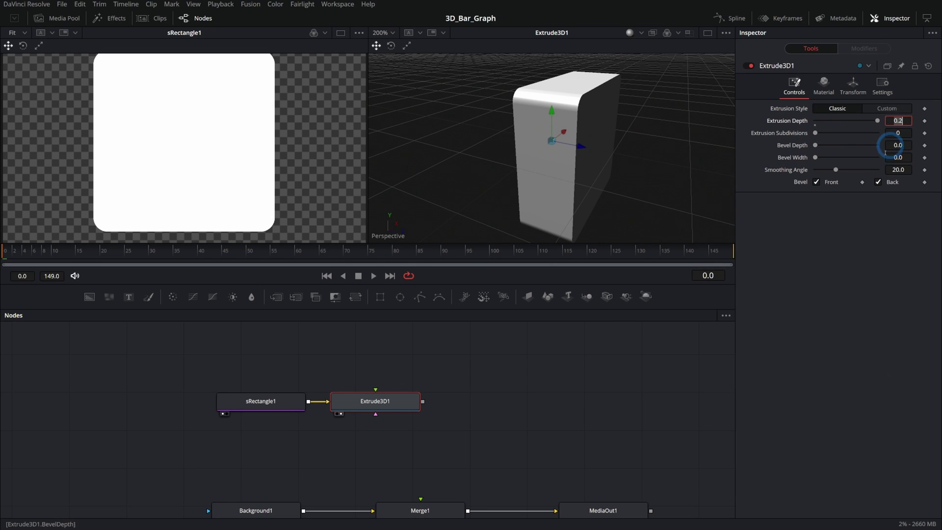
pyautogui.write('1')
pyautogui.press('Tab')
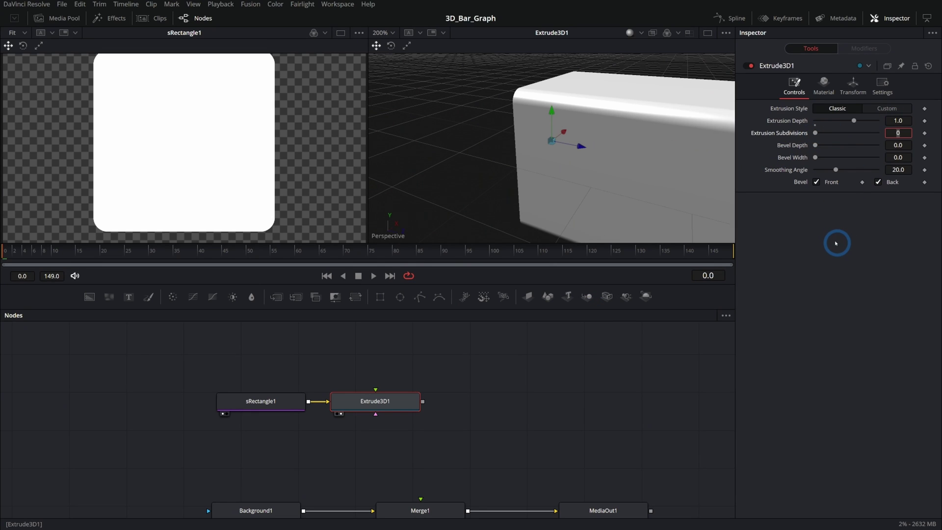
pyautogui.scroll(-5, 605, 169)
pyautogui.scroll(2, 607, 168)
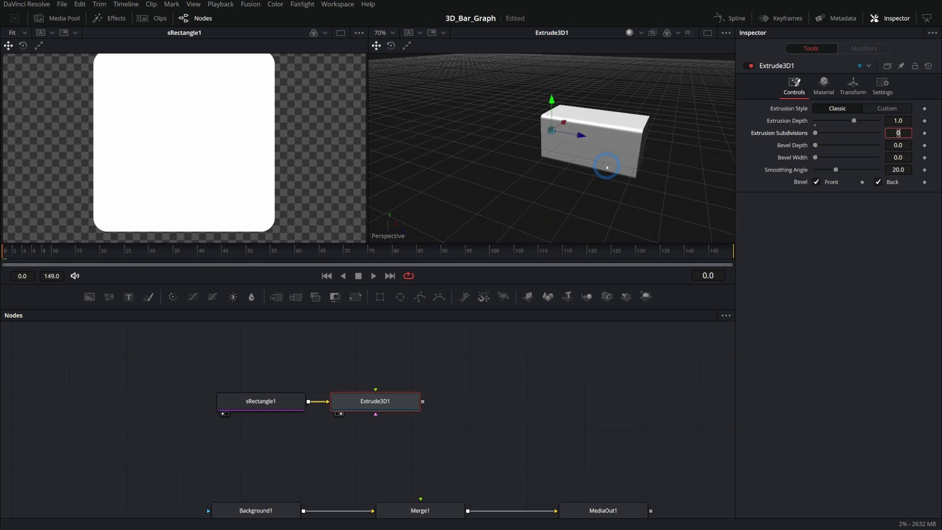
# Step: Bevel the extruded block's edges with a bevel depth of about 0.0331 and a bevel width of about 0.022
pyautogui.moveTo(618, 170); pyautogui.dragTo(711, 150)
pyautogui.moveTo(820, 156); pyautogui.dragTo(829, 157)
pyautogui.moveTo(638, 158); pyautogui.dragTo(752, 71)
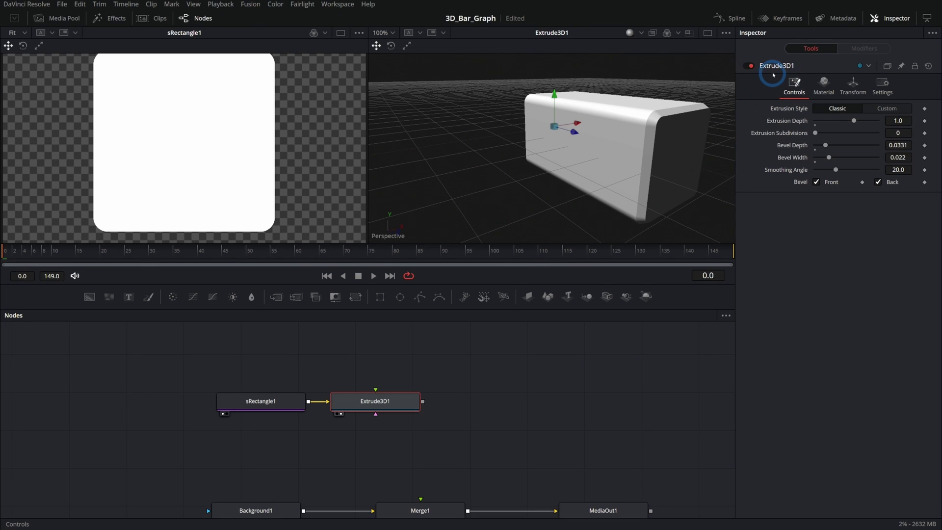
# Step: Stand the extruded block upright by setting its X rotation to -90
pyautogui.click(854, 86)
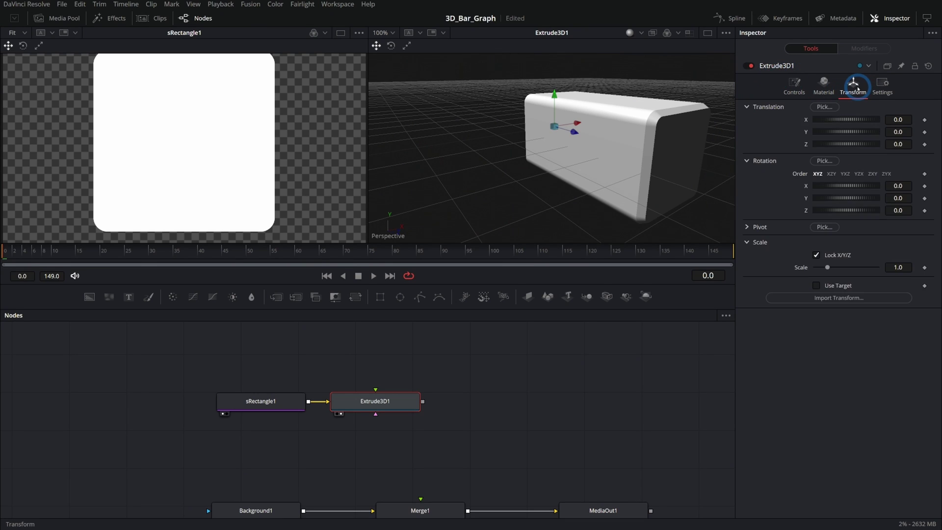
pyautogui.click(895, 185)
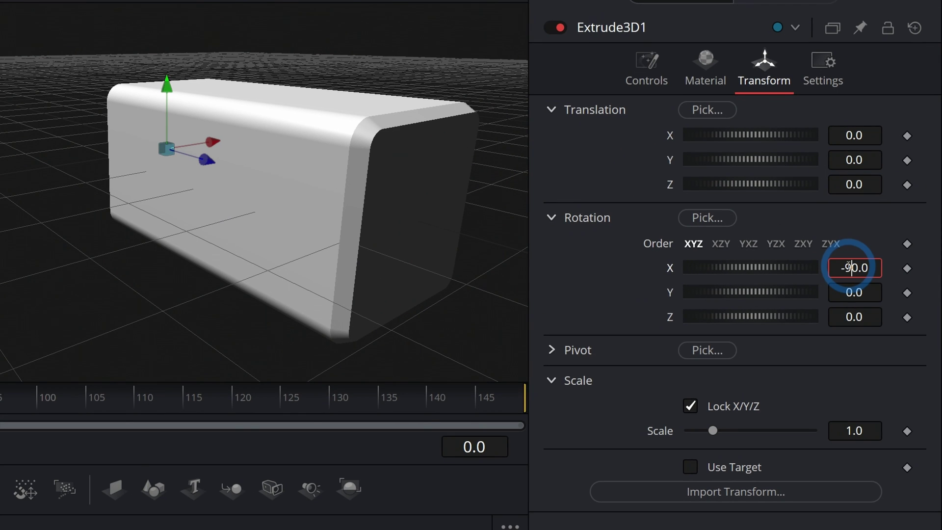
pyautogui.write('-9')
pyautogui.press('Tab')
pyautogui.moveTo(612, 112); pyautogui.dragTo(626, 172)
pyautogui.scroll(-3, 596, 172)
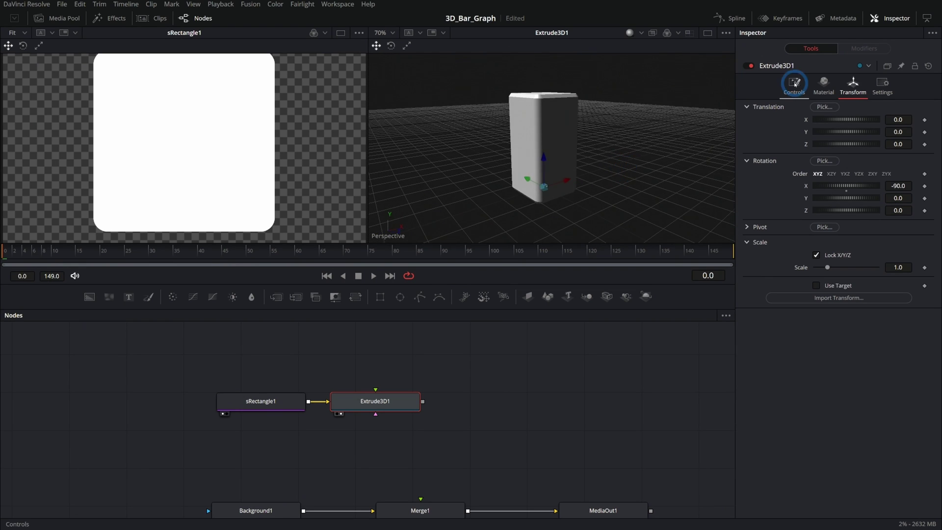
# Step: Adjust the height of the upright bar by setting its extrusion depth to about 0.58
pyautogui.click(794, 85)
pyautogui.moveTo(854, 121)
pyautogui.mouseDown()
pyautogui.moveTo(827, 120)
pyautogui.moveTo(847, 120)
pyautogui.mouseUp()
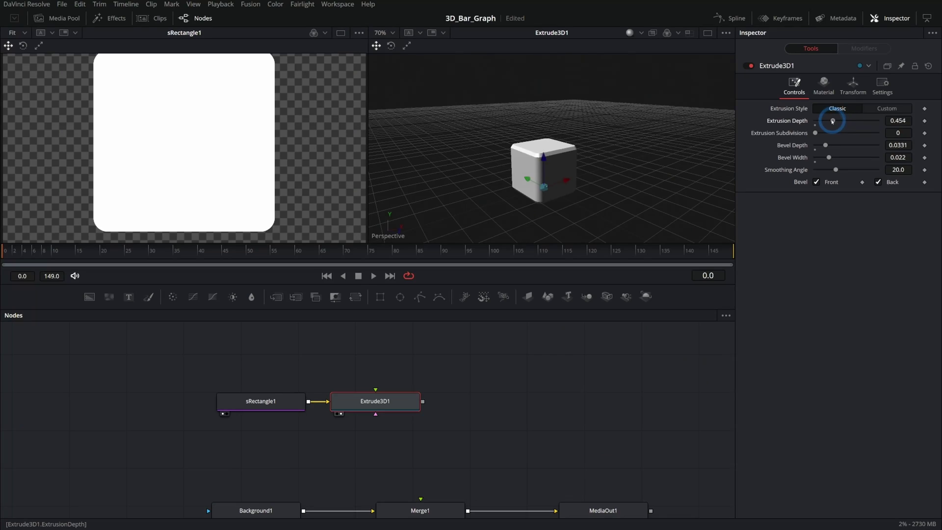
pyautogui.moveTo(832, 120)
pyautogui.mouseDown()
pyautogui.moveTo(819, 121)
pyautogui.moveTo(850, 121)
pyautogui.moveTo(836, 121)
pyautogui.mouseUp()
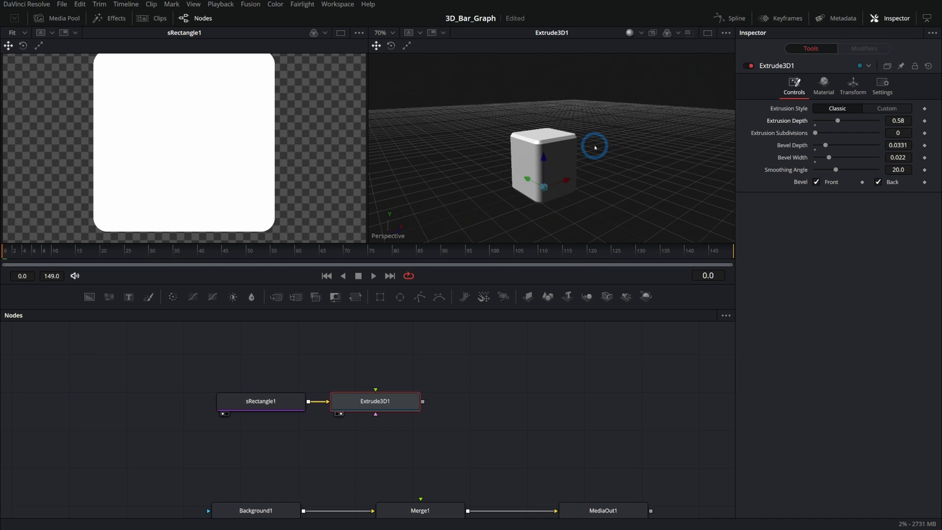
# Step: Override the diffuse color of Extrude3D1 with a dark red of 0.614 red, 0.173 green and 0.094 blue
pyautogui.click(824, 85)
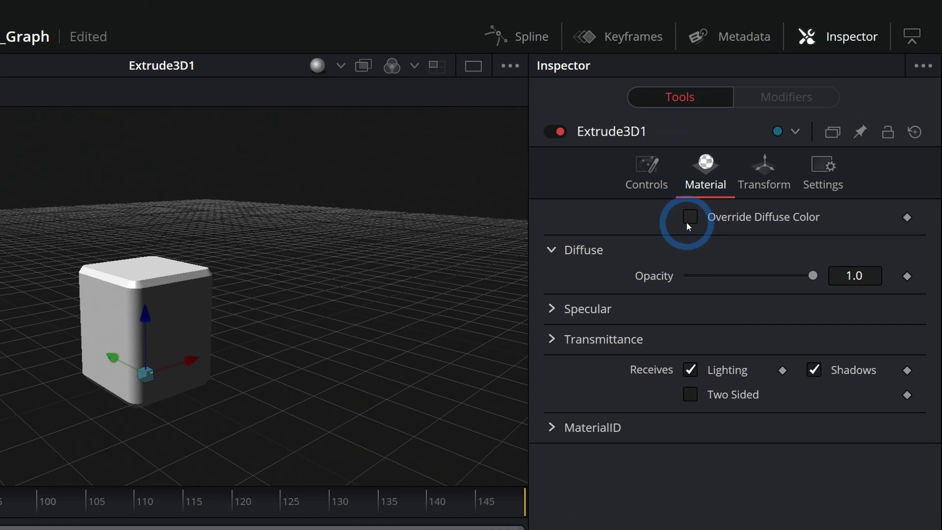
pyautogui.click(689, 220)
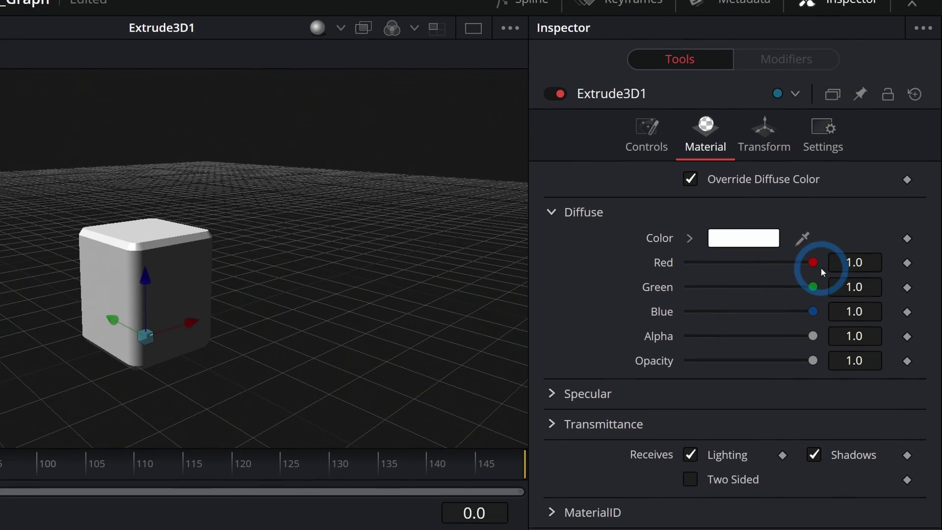
pyautogui.moveTo(812, 266); pyautogui.dragTo(725, 269)
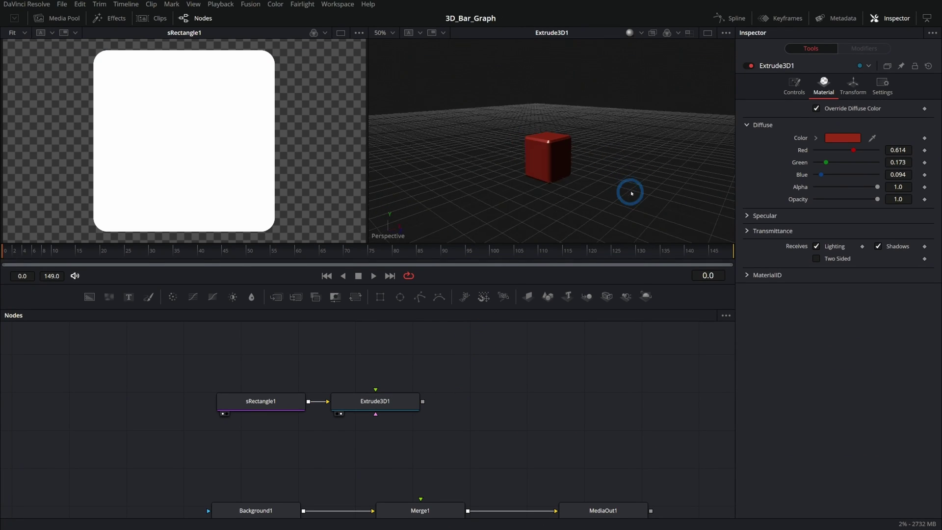
pyautogui.moveTo(631, 194); pyautogui.dragTo(588, 197)
# Step: Move sRectangle1 above Extrude3D1, then duplicate Extrude3D1 beside it and feed the copy from sRectangle1
pyautogui.moveTo(287, 400); pyautogui.dragTo(407, 342)
pyautogui.click(421, 406)
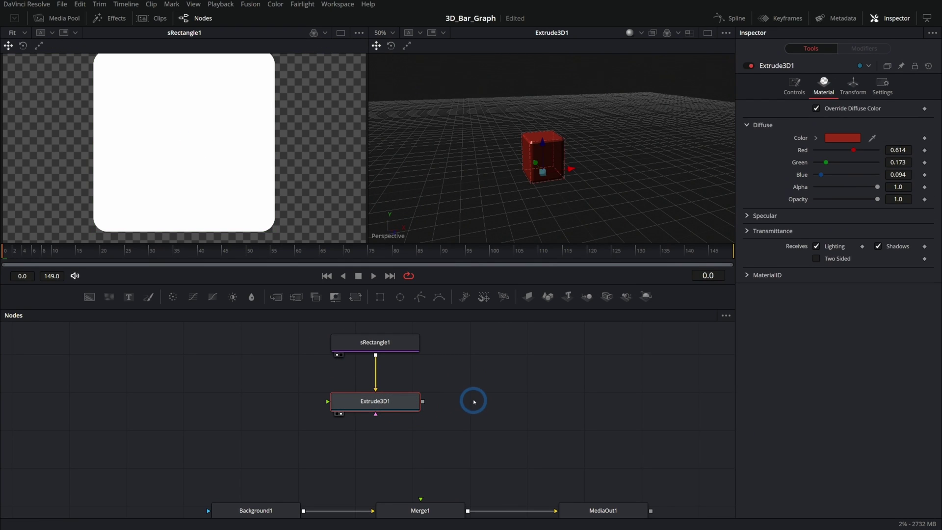
pyautogui.hotkey('ctrl', 'v')
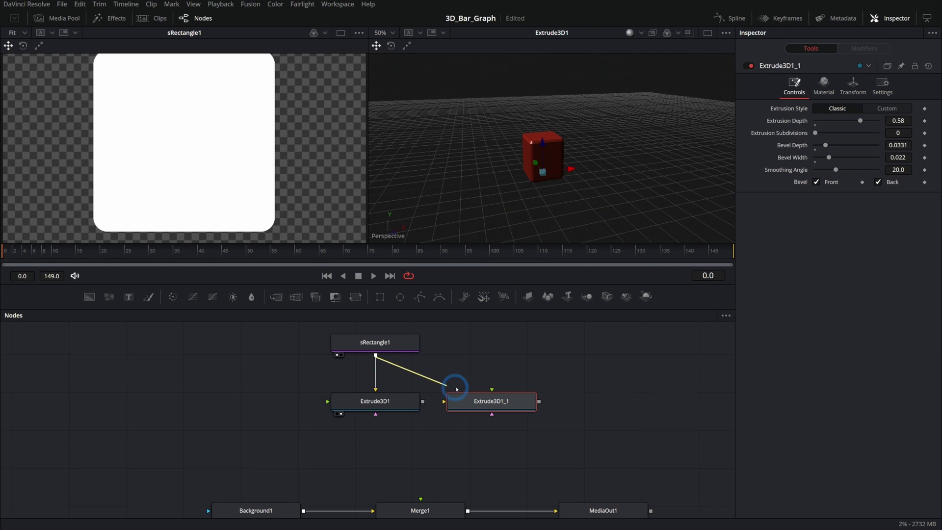
pyautogui.moveTo(438, 387); pyautogui.dragTo(444, 401)
pyautogui.moveTo(504, 406); pyautogui.dragTo(506, 405)
# Step: Shift the copied bar Extrude3D1_1 along X by about 0.84 and view each bar separately to compare them
pyautogui.click(418, 399)
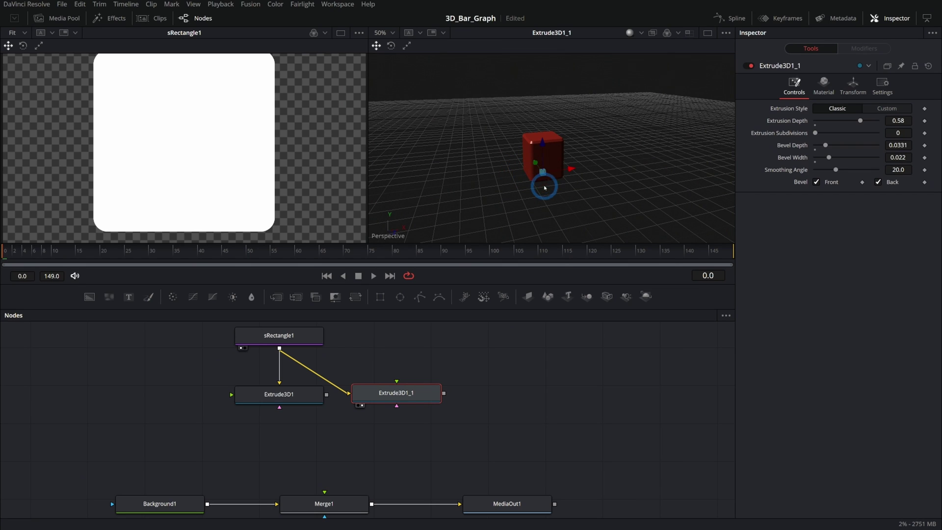
pyautogui.click(853, 89)
pyautogui.moveTo(572, 169); pyautogui.dragTo(618, 162)
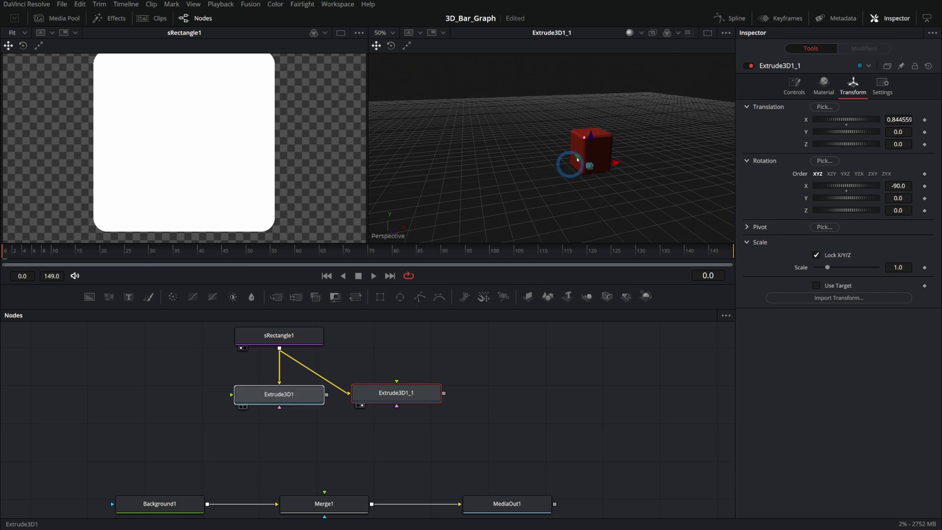
pyautogui.click(416, 373)
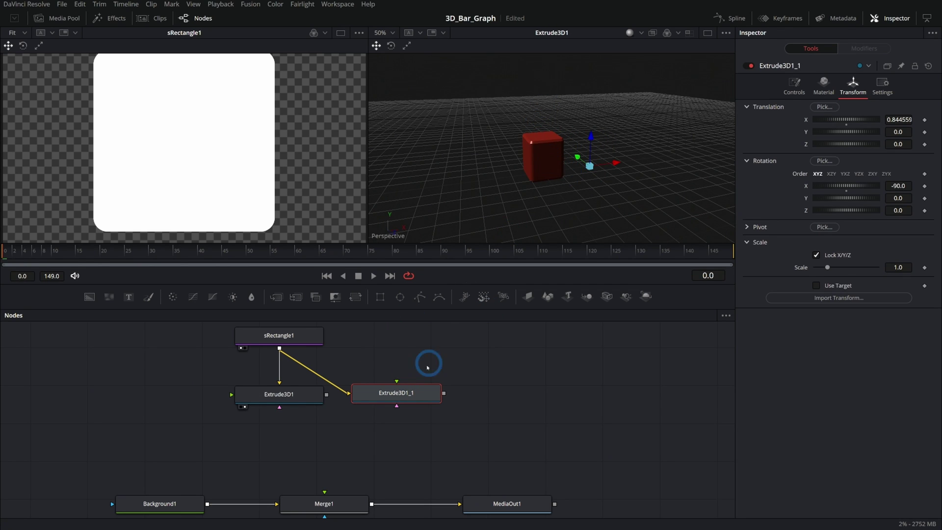
pyautogui.press('2')
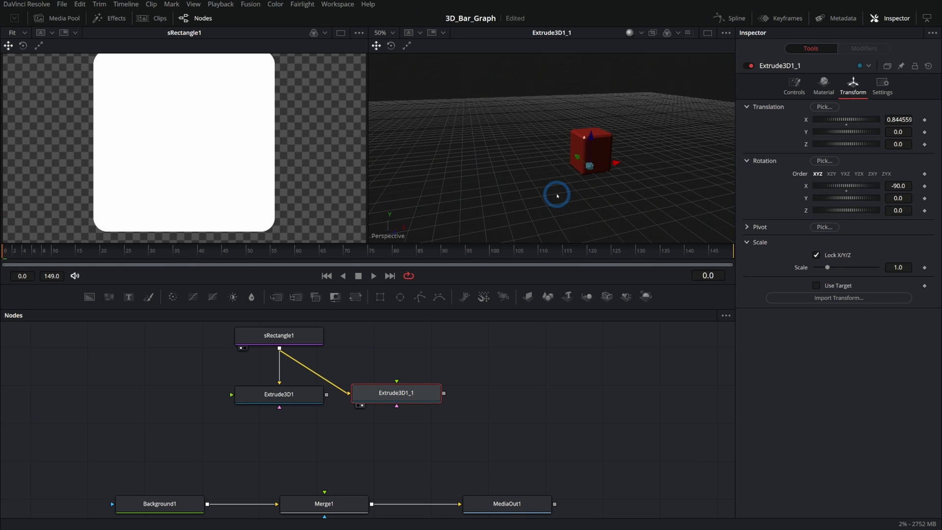
# Step: Add a Merge 3D node, connect both extrusion nodes to it and show the merged bars in the 3D viewer
pyautogui.click(505, 374)
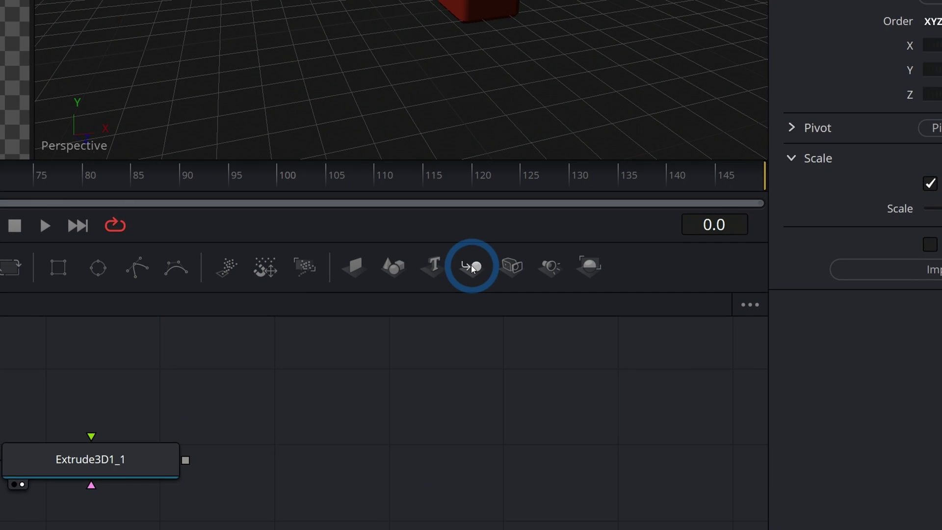
pyautogui.moveTo(472, 267); pyautogui.dragTo(396, 471)
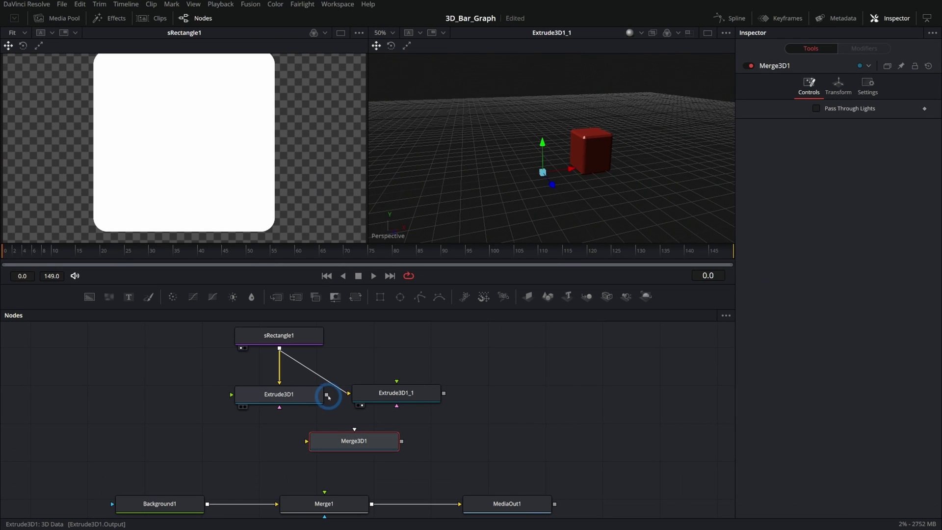
pyautogui.moveTo(327, 394); pyautogui.dragTo(331, 441)
pyautogui.moveTo(443, 393); pyautogui.dragTo(378, 443)
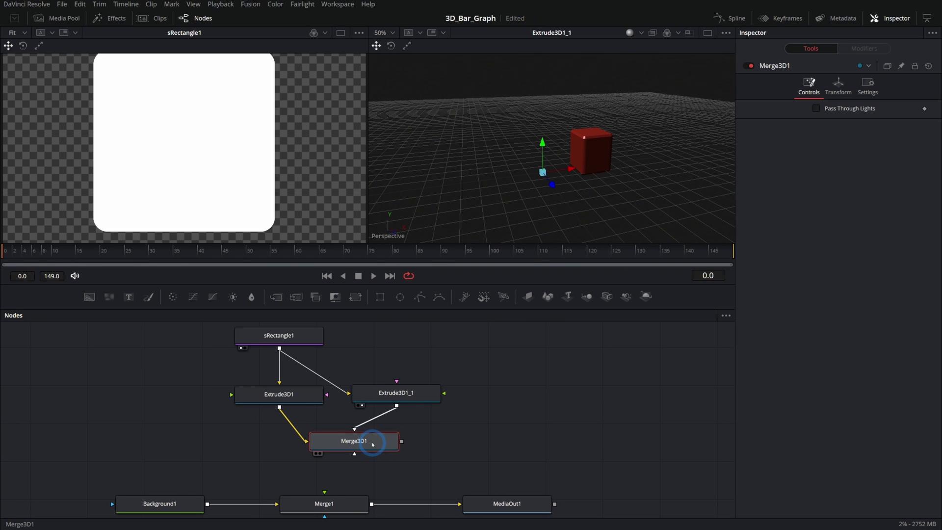
pyautogui.press('2')
pyautogui.click(475, 363)
pyautogui.moveTo(571, 186); pyautogui.dragTo(551, 185)
pyautogui.moveTo(515, 376); pyautogui.dragTo(490, 399)
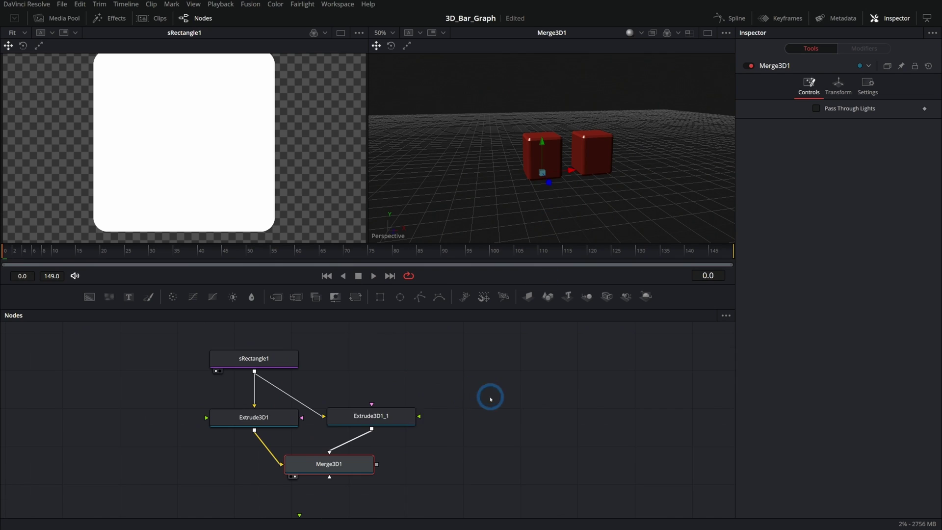
# Step: Duplicate Extrude3D1_1 as a third bar, connect it between sRectangle1 and Merge3D1, and space it along X beyond the second bar
pyautogui.click(397, 418)
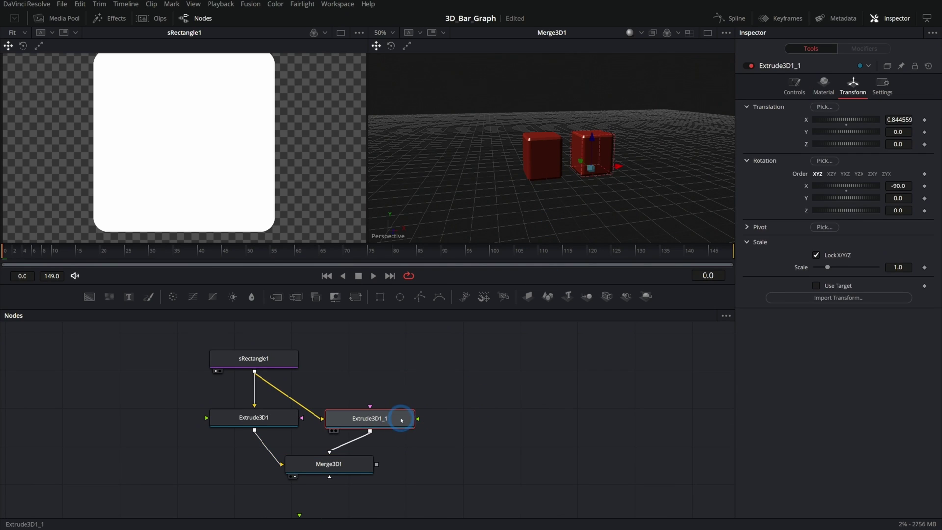
pyautogui.hotkey('ctrl', 'v')
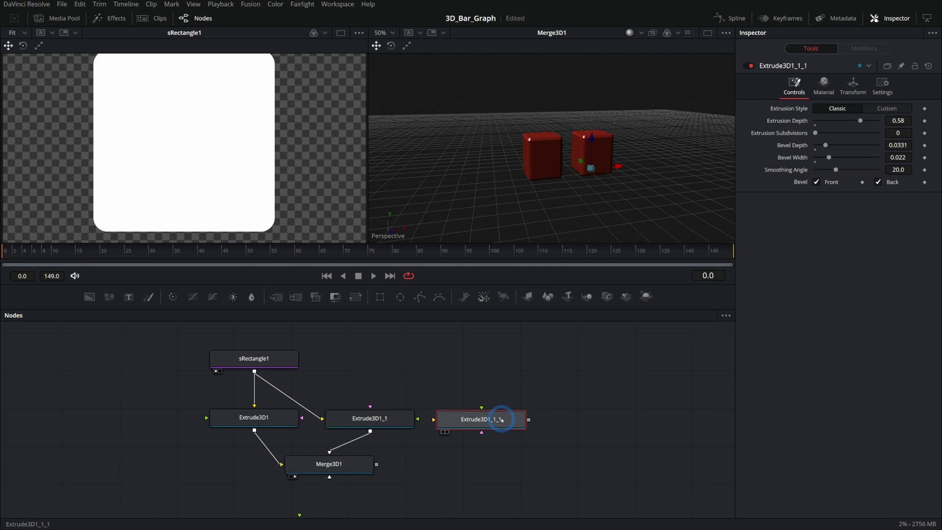
pyautogui.moveTo(254, 371); pyautogui.dragTo(463, 412)
pyautogui.moveTo(529, 421); pyautogui.dragTo(358, 466)
pyautogui.click(500, 422)
pyautogui.moveTo(620, 164); pyautogui.dragTo(671, 167)
pyautogui.moveTo(542, 196); pyautogui.dragTo(579, 208)
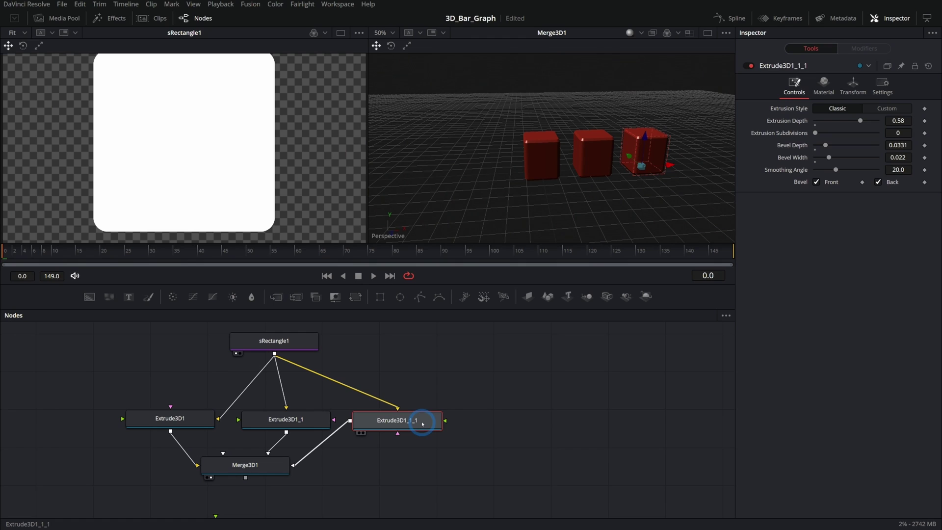
# Step: Duplicate the third bar as a fourth, connect it between sRectangle1 and Merge3D1, and space it further along X
pyautogui.hotkey('ctrl', 'c')
pyautogui.hotkey('ctrl', 'v')
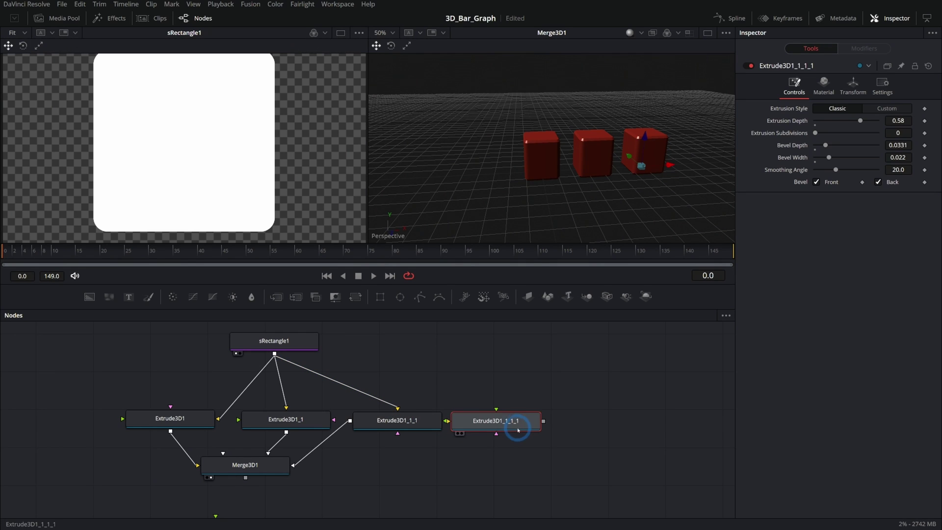
pyautogui.moveTo(274, 353); pyautogui.dragTo(515, 425)
pyautogui.moveTo(262, 466); pyautogui.dragTo(377, 481)
pyautogui.moveTo(313, 342); pyautogui.dragTo(377, 337)
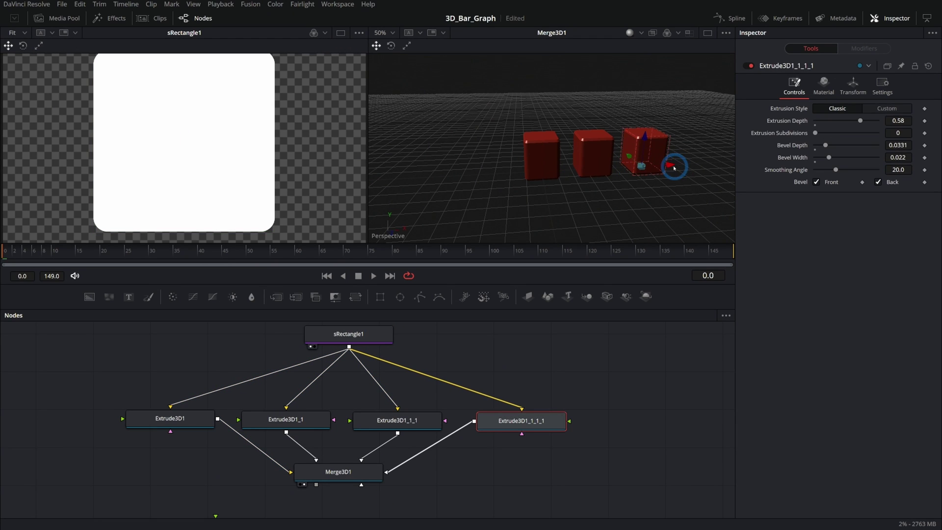
pyautogui.moveTo(669, 166); pyautogui.dragTo(708, 163)
pyautogui.moveTo(658, 211); pyautogui.dragTo(517, 206)
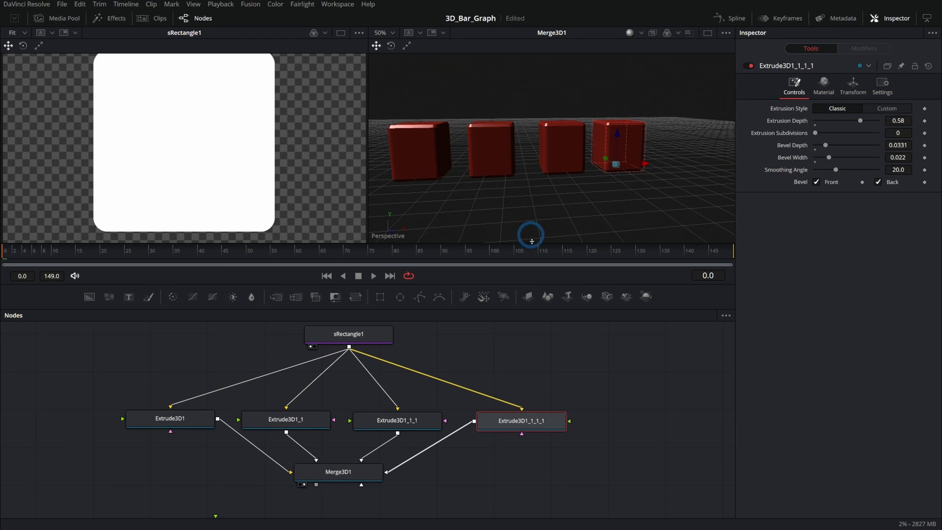
# Step: Adjust the extrusion depth of the first bar to about 0.4031 and the second bar to about 0.5858
pyautogui.click(188, 418)
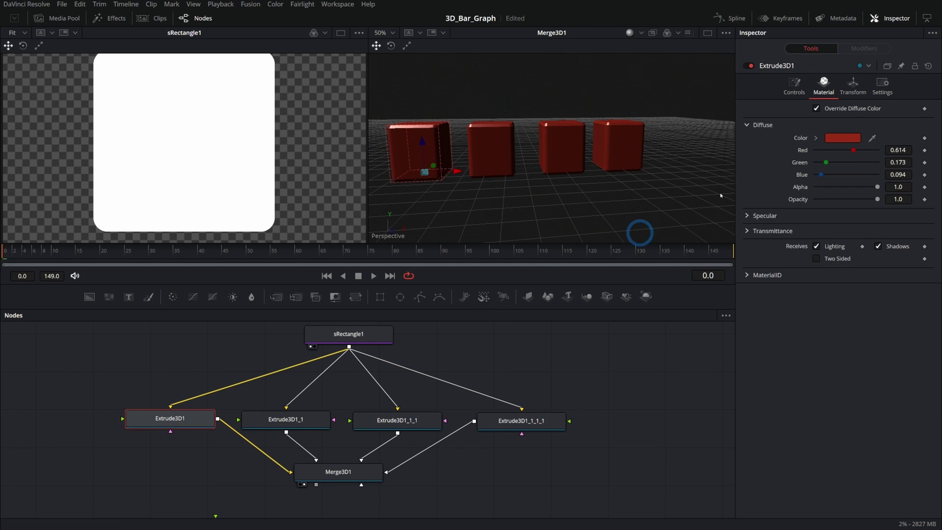
pyautogui.click(793, 86)
pyautogui.moveTo(860, 121)
pyautogui.mouseDown()
pyautogui.moveTo(846, 121)
pyautogui.moveTo(853, 125)
pyautogui.mouseUp()
pyautogui.click(310, 416)
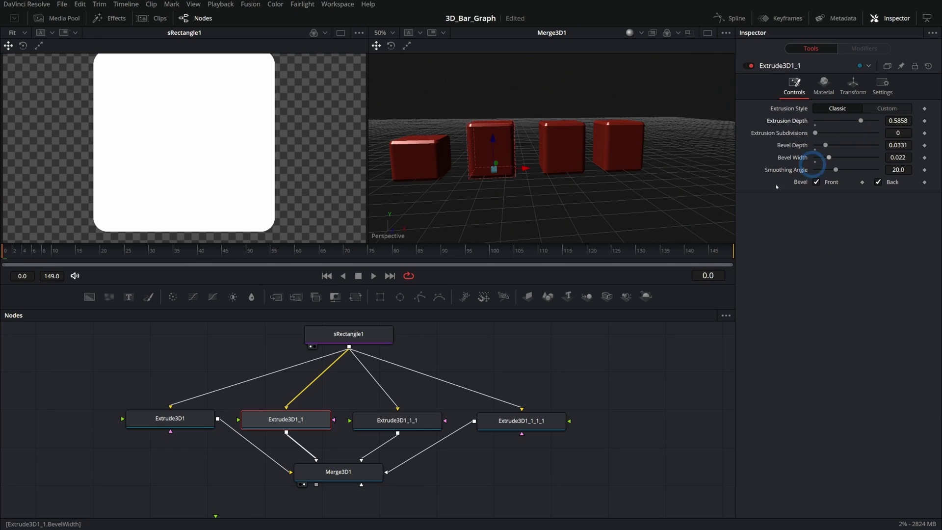
# Step: Set the extrusion depth of the fourth bar to 2 and the third bar to 1.5
pyautogui.write('2')
pyautogui.press('Tab')
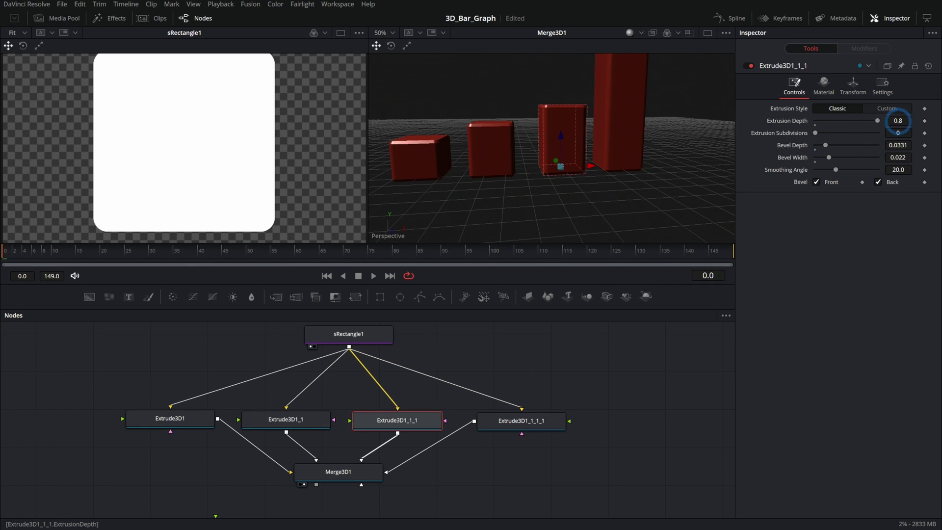
pyautogui.click(900, 120)
pyautogui.write('1.5')
pyautogui.press('Tab')
pyautogui.scroll(-3, 585, 124)
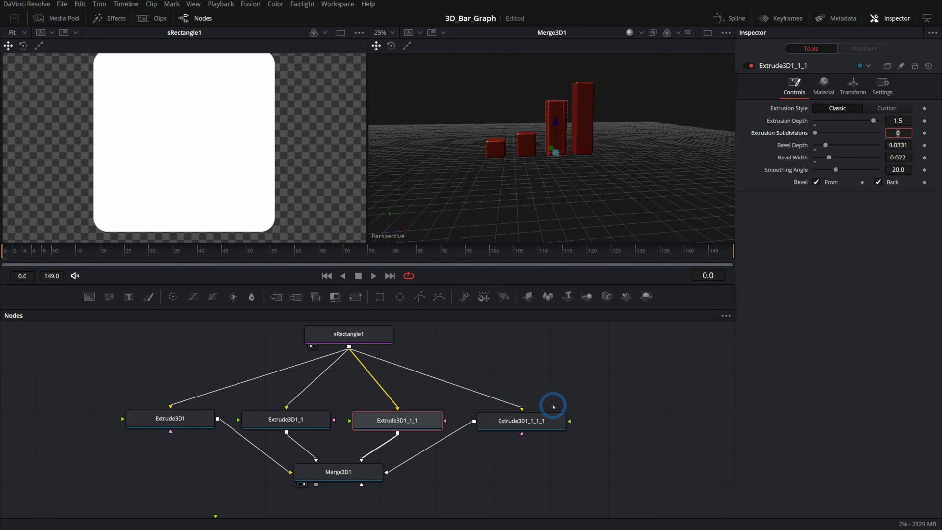
pyautogui.click(539, 420)
pyautogui.moveTo(586, 203); pyautogui.dragTo(584, 130)
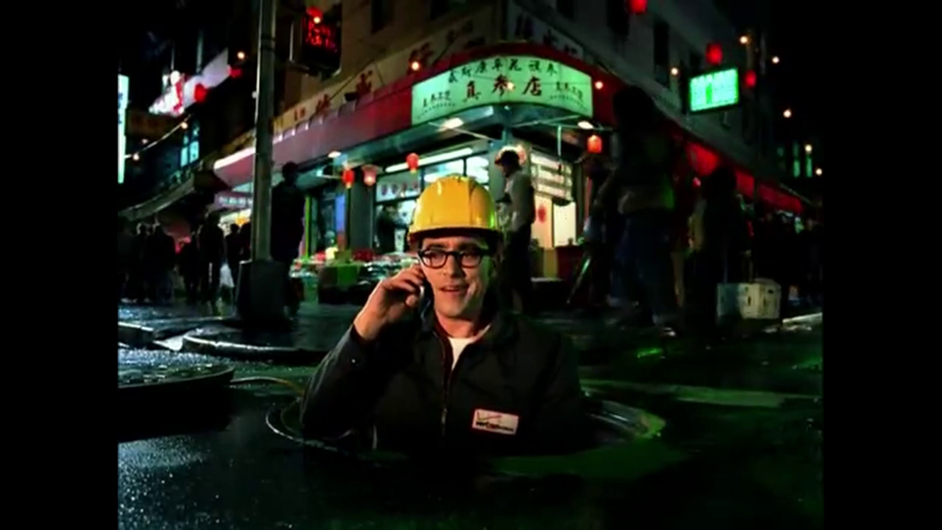
# Step: Recolor the first bar purple with a blue value of 1.0, the second bar blue and the third bar green
pyautogui.click(211, 421)
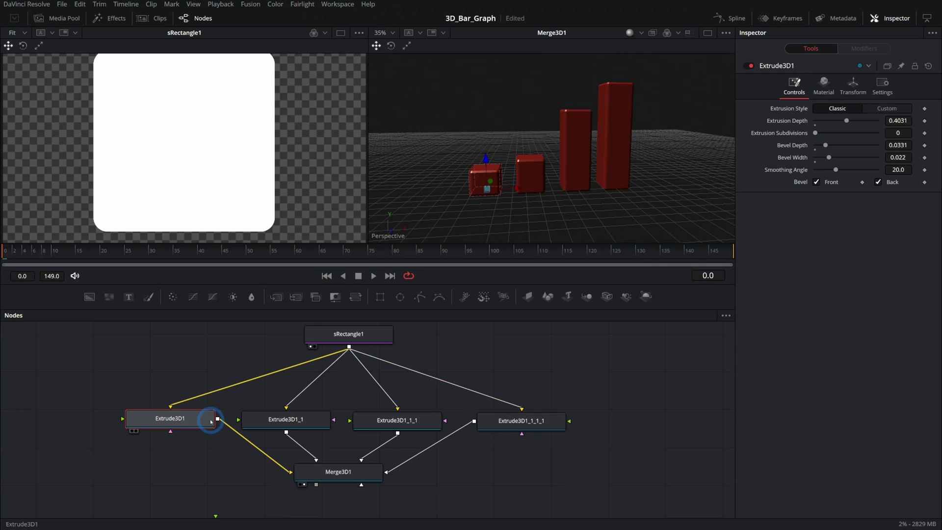
pyautogui.click(647, 244)
pyautogui.click(823, 84)
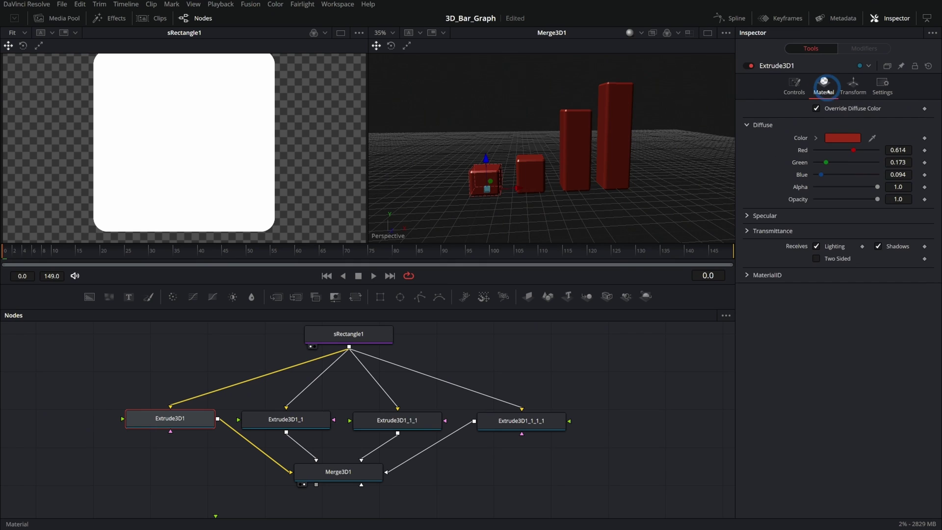
pyautogui.click(828, 164)
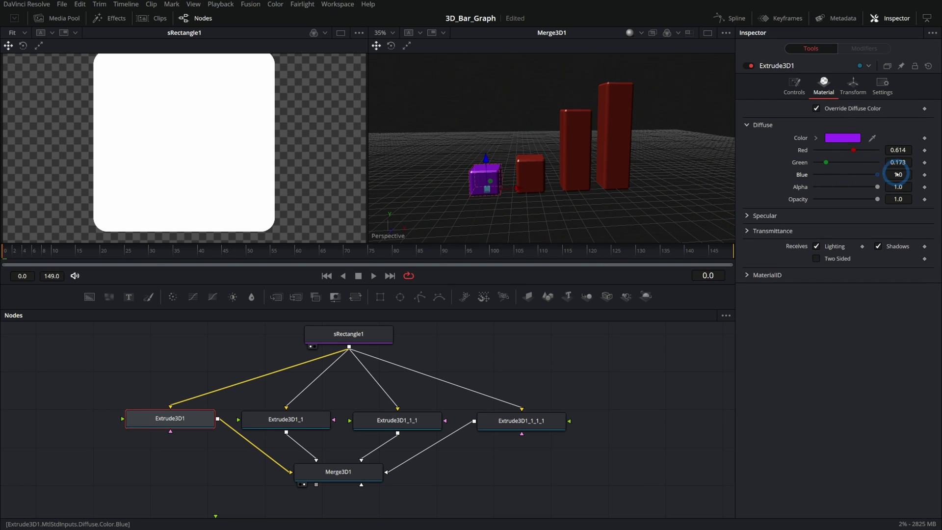
pyautogui.moveTo(853, 151); pyautogui.dragTo(822, 155)
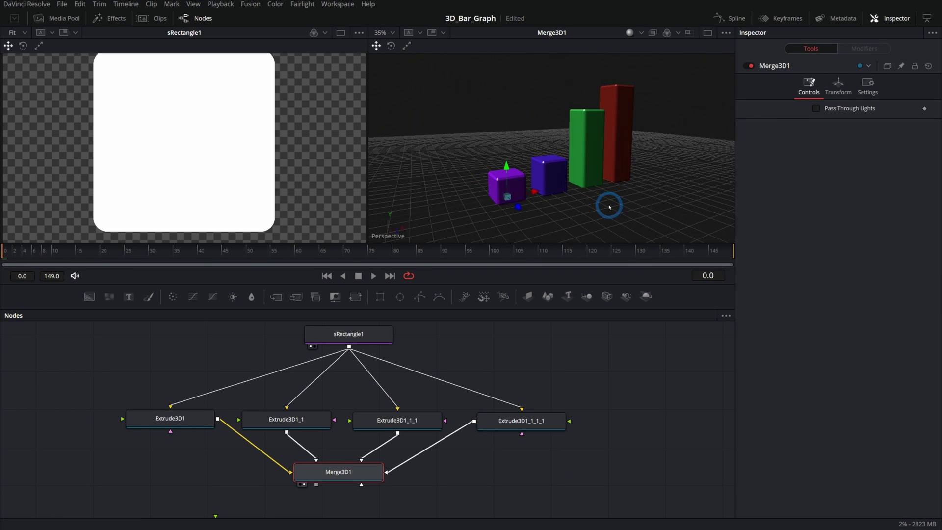
pyautogui.moveTo(608, 206); pyautogui.dragTo(430, 212)
# Step: Move the rectangle, extrusion and Merge3D1 nodes upward as a group in the node graph
pyautogui.moveTo(584, 354); pyautogui.dragTo(194, 497)
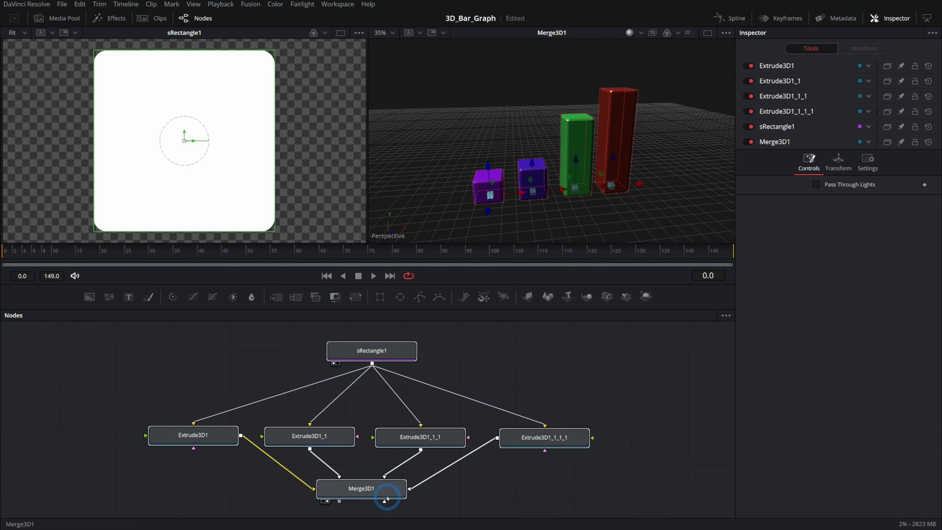
pyautogui.moveTo(385, 495); pyautogui.dragTo(401, 415)
pyautogui.click(507, 379)
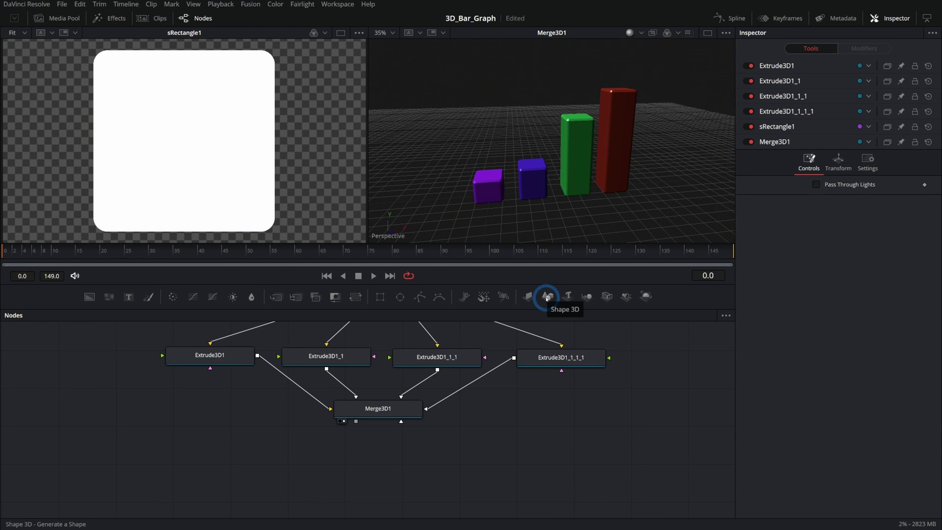
# Step: Add a Shape 3D node connected to Merge3D1 and set its shape to Cube
pyautogui.moveTo(547, 297); pyautogui.dragTo(389, 413)
pyautogui.click(841, 109)
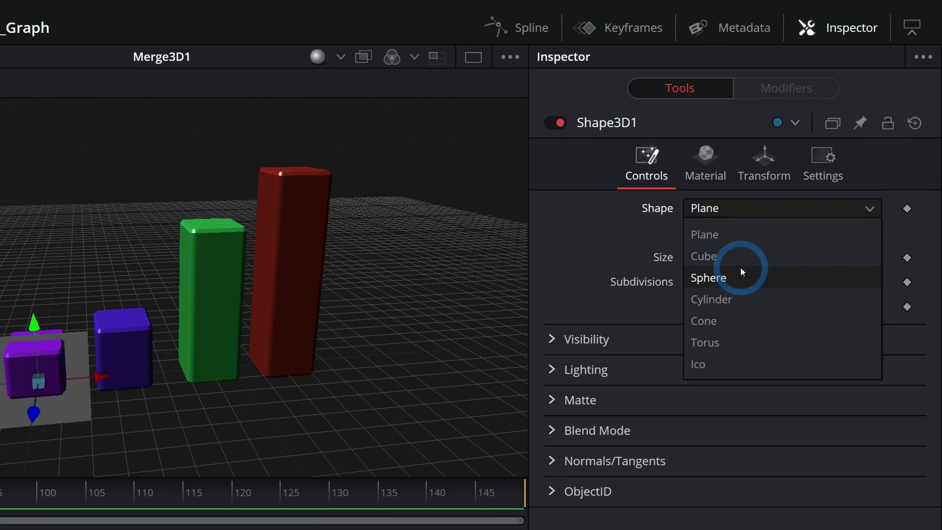
pyautogui.click(843, 131)
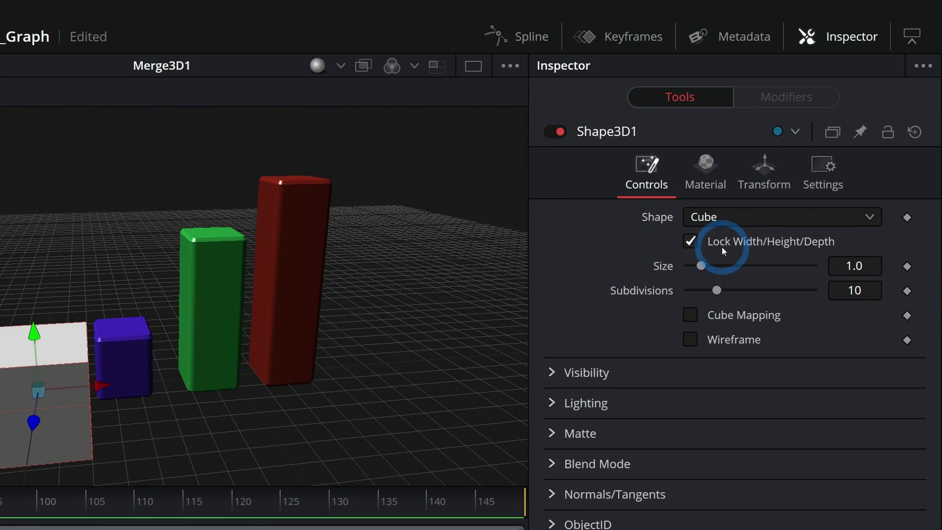
# Step: Unlock the cube's dimensions and form a flat base centered under the bars, about 3.78 wide and 0.24 high
pyautogui.click(696, 243)
pyautogui.moveTo(701, 266); pyautogui.dragTo(791, 264)
pyautogui.moveTo(751, 286); pyautogui.dragTo(691, 294)
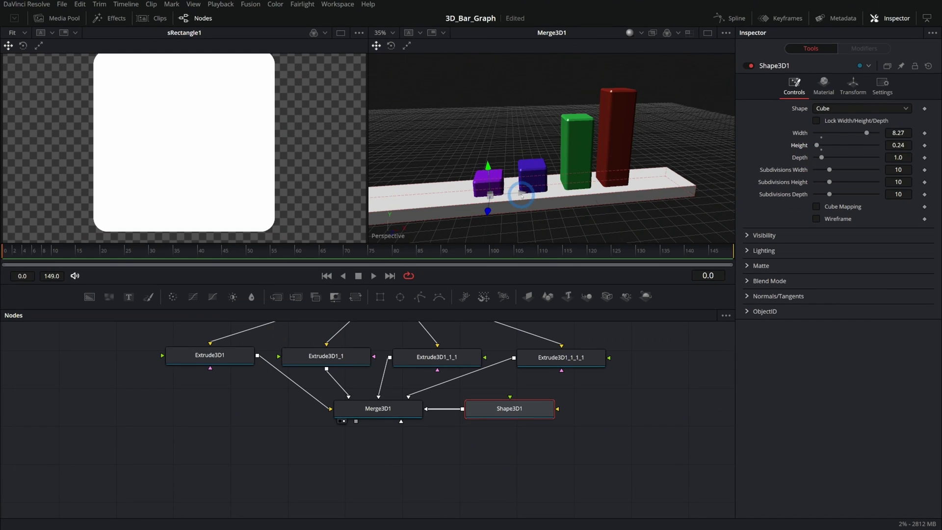
pyautogui.moveTo(866, 133); pyautogui.dragTo(839, 133)
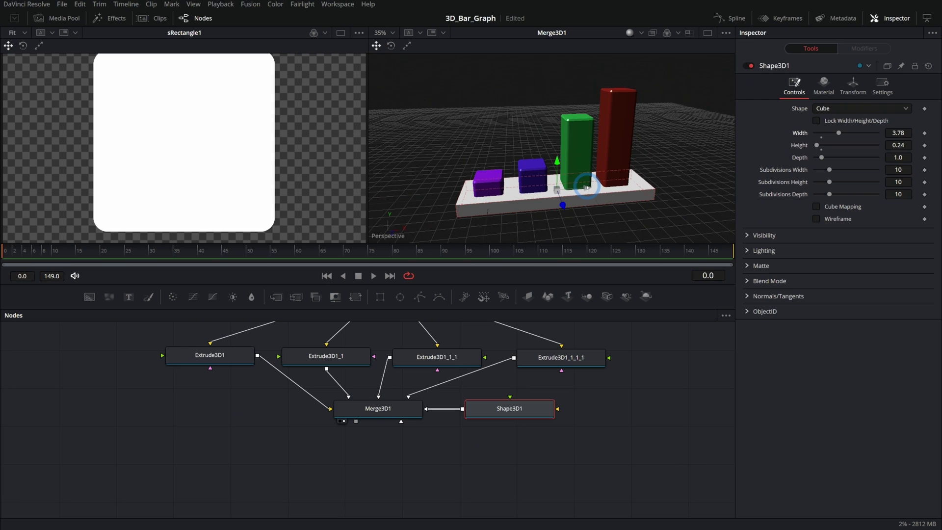
pyautogui.moveTo(612, 212)
pyautogui.mouseDown()
pyautogui.moveTo(662, 189)
pyautogui.moveTo(517, 189)
pyautogui.moveTo(619, 196)
pyautogui.mouseUp()
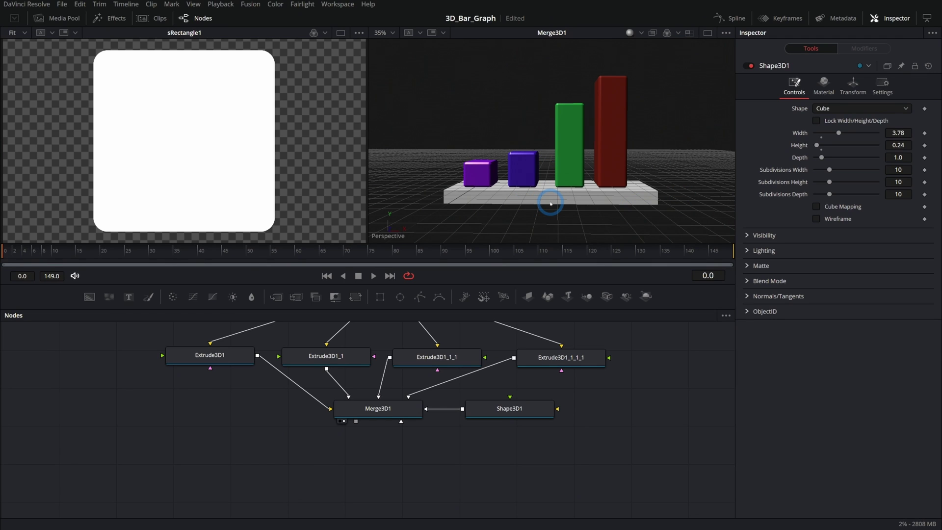
# Step: Add a Renderer 3D node fed by Merge3D1 and show its output in the second viewer
pyautogui.moveTo(549, 204); pyautogui.dragTo(583, 207)
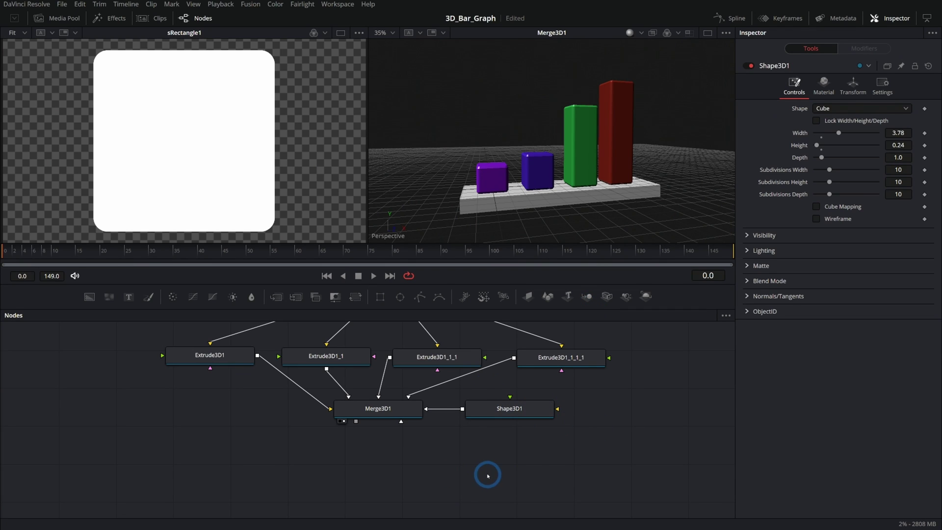
pyautogui.moveTo(645, 296); pyautogui.dragTo(396, 468)
pyautogui.moveTo(356, 421); pyautogui.dragTo(577, 210)
pyautogui.scroll(-3, 640, 196)
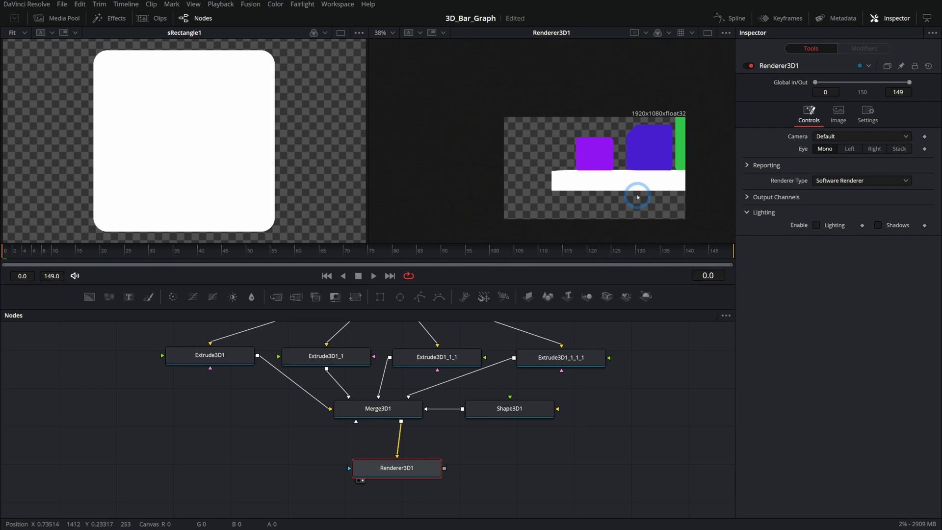
pyautogui.scroll(2, 637, 198)
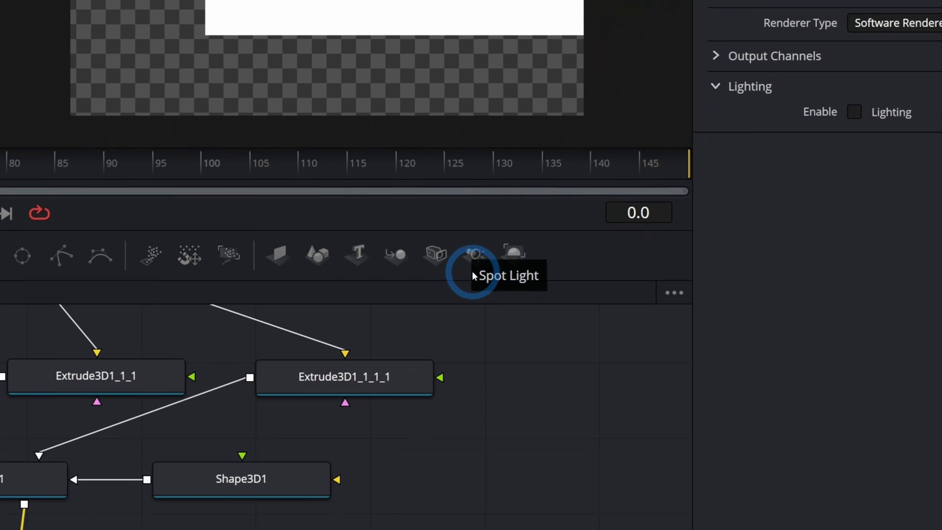
# Step: Add a Spot Light node connected to Merge3D1, and enable Lighting and Shadows in Renderer3D1
pyautogui.moveTo(470, 268); pyautogui.dragTo(437, 360)
pyautogui.moveTo(491, 358); pyautogui.dragTo(464, 297)
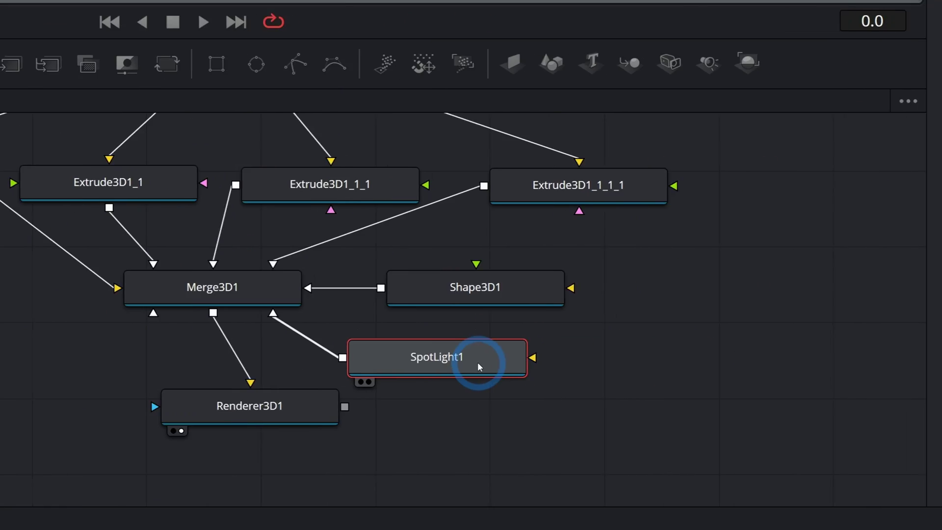
pyautogui.click(500, 406)
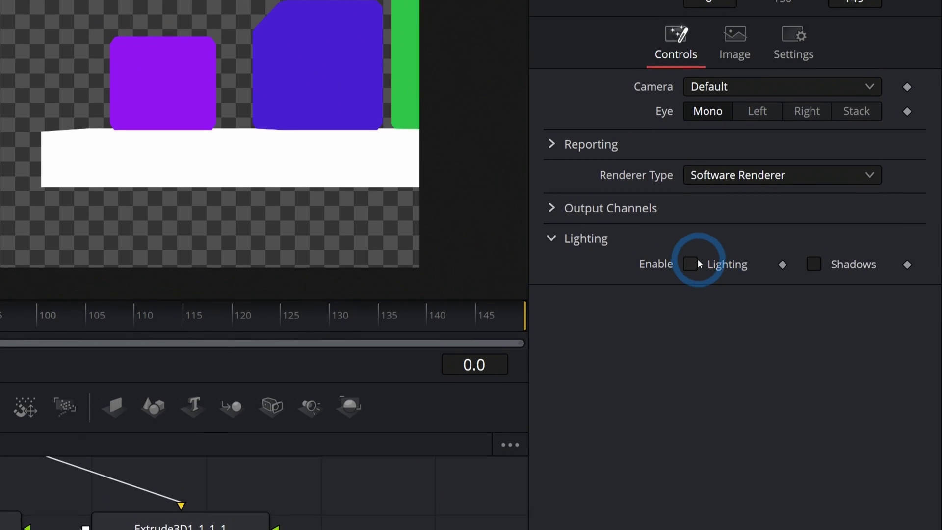
pyautogui.click(741, 240)
pyautogui.click(840, 240)
# Step: Show Merge3D1 in the first viewer and move the spotlight in front of the bars, to about X 1.51, Y 1.11, Z 3.21
pyautogui.click(292, 437)
pyautogui.moveTo(360, 408); pyautogui.dragTo(284, 173)
pyautogui.scroll(-5, 259, 163)
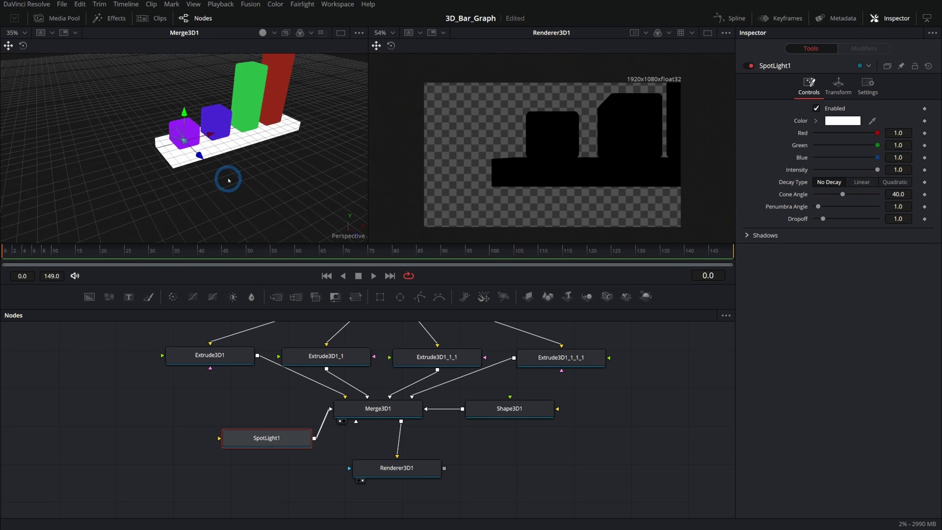
pyautogui.moveTo(208, 152); pyautogui.dragTo(309, 186)
pyautogui.scroll(-3, 265, 160)
pyautogui.moveTo(262, 160); pyautogui.dragTo(278, 111)
pyautogui.scroll(3, 277, 111)
pyautogui.moveTo(174, 172); pyautogui.dragTo(193, 143)
# Step: Shift the spotlight to about X 2.81, Y 1.68, Z 2.96 and rotate it to X -23.5, Y 26.1
pyautogui.click(853, 86)
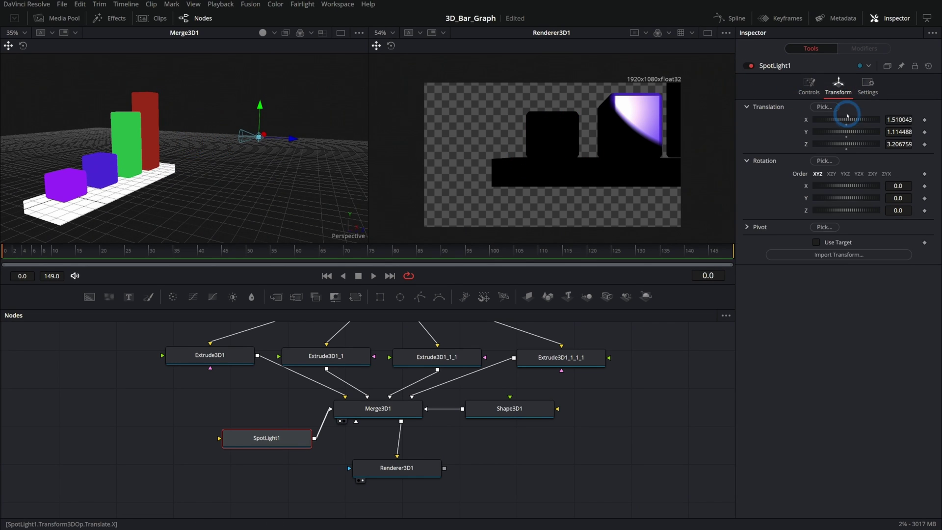
pyautogui.moveTo(835, 185); pyautogui.dragTo(839, 186)
pyautogui.moveTo(231, 123); pyautogui.dragTo(232, 111)
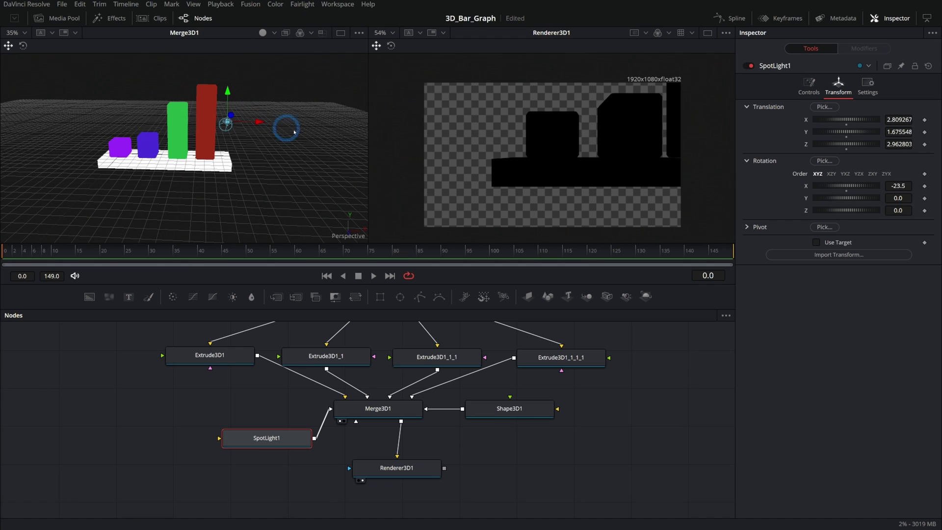
pyautogui.moveTo(836, 198); pyautogui.dragTo(840, 198)
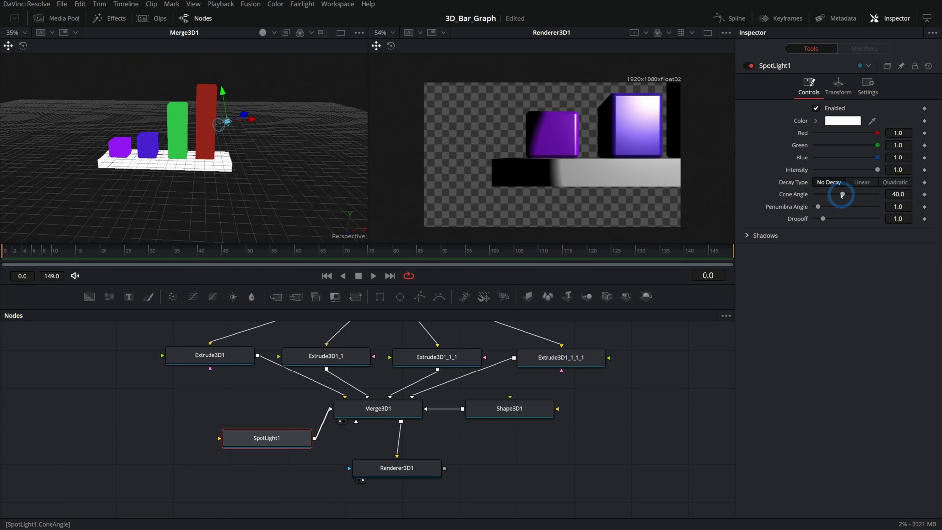
# Step: Turn on lighting in the Merge3D1 viewer and widen the spotlight's cone angle to 90
pyautogui.moveTo(843, 194); pyautogui.dragTo(854, 194)
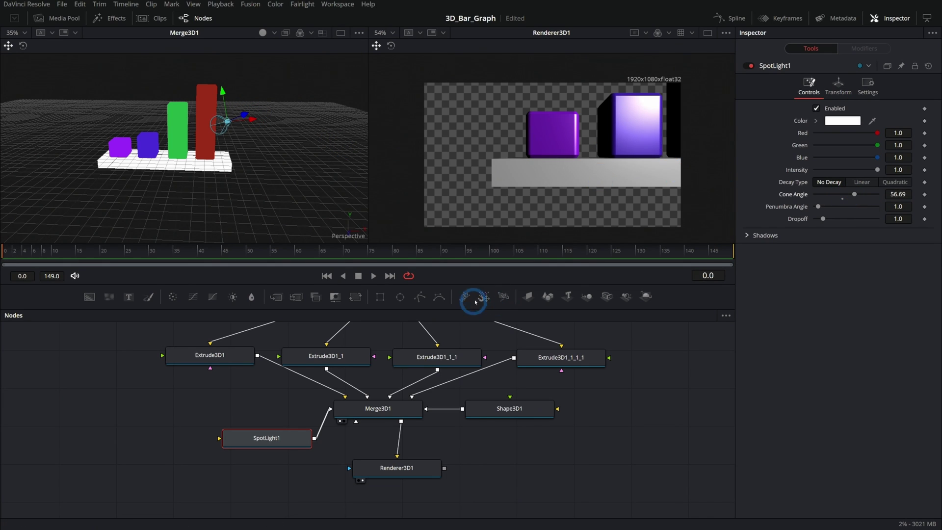
pyautogui.click(274, 33)
pyautogui.click(273, 83)
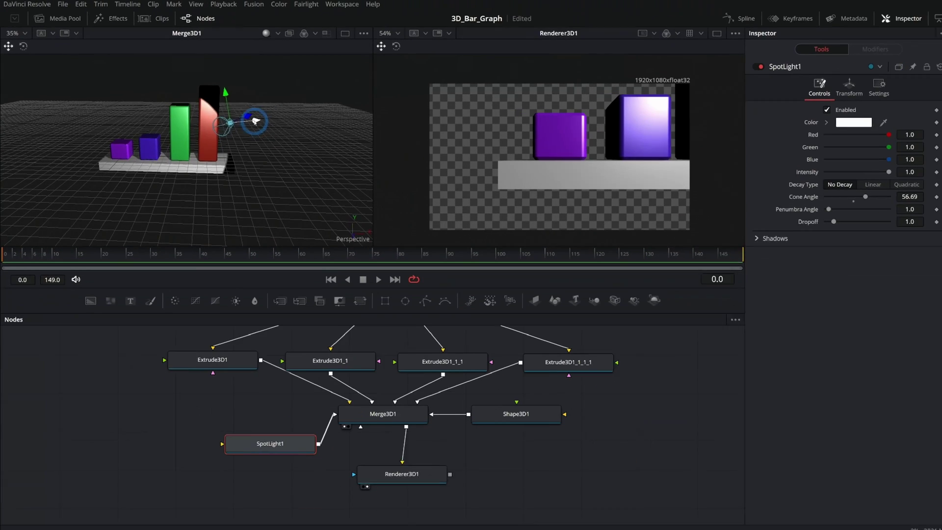
pyautogui.moveTo(427, 238); pyautogui.dragTo(481, 238)
pyautogui.moveTo(854, 195); pyautogui.dragTo(883, 198)
# Step: Raise the spotlight to about 2.64 in Y and set its X rotation to -52.2
pyautogui.moveTo(230, 179); pyautogui.dragTo(240, 200)
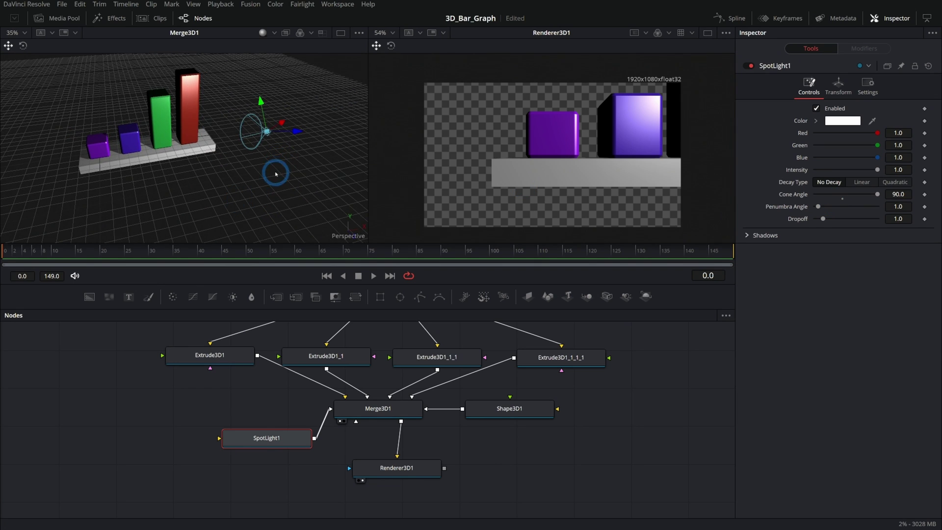
pyautogui.moveTo(261, 102); pyautogui.dragTo(251, 46)
pyautogui.click(838, 86)
pyautogui.moveTo(851, 185); pyautogui.dragTo(854, 187)
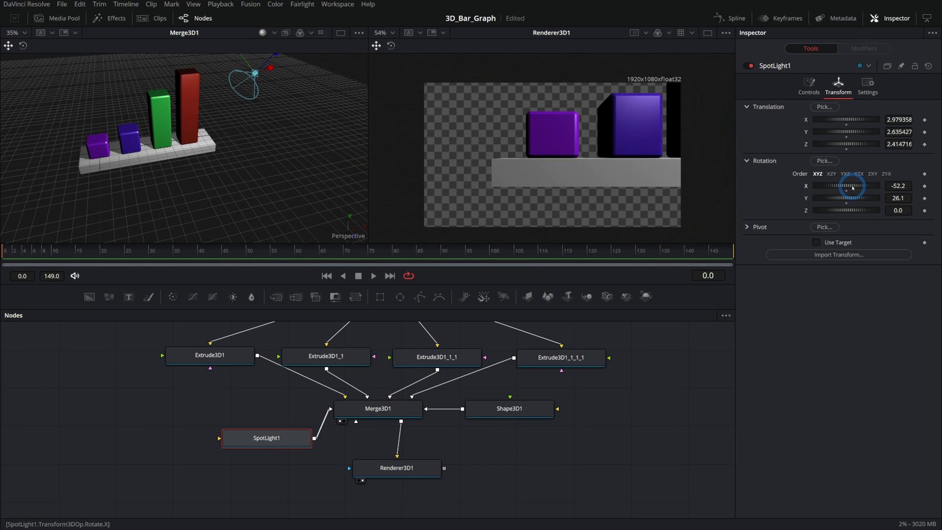
pyautogui.moveTo(255, 152); pyautogui.dragTo(173, 160)
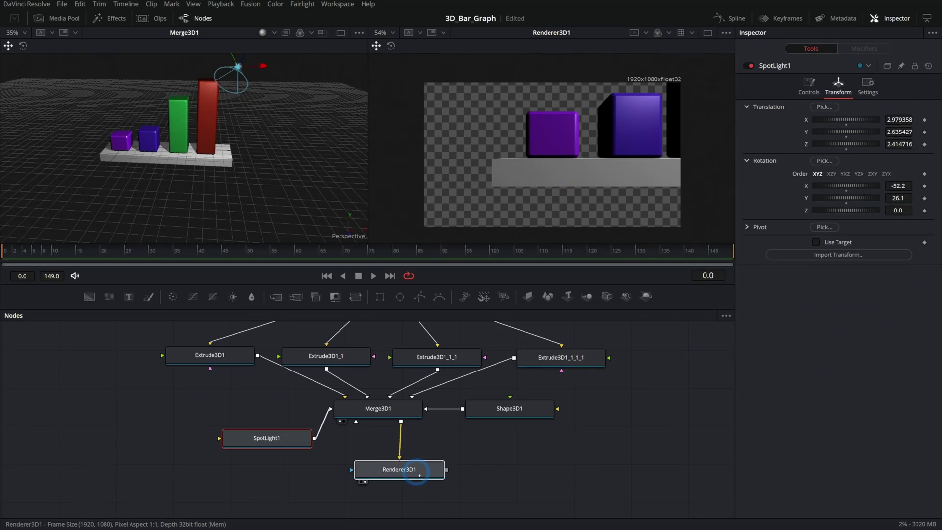
# Step: Rearrange the Renderer3D1 and SpotLight1 nodes around Merge3D1, and add a Camera 3D node connected to Merge3D1
pyautogui.moveTo(389, 471); pyautogui.dragTo(457, 476)
pyautogui.click(274, 418)
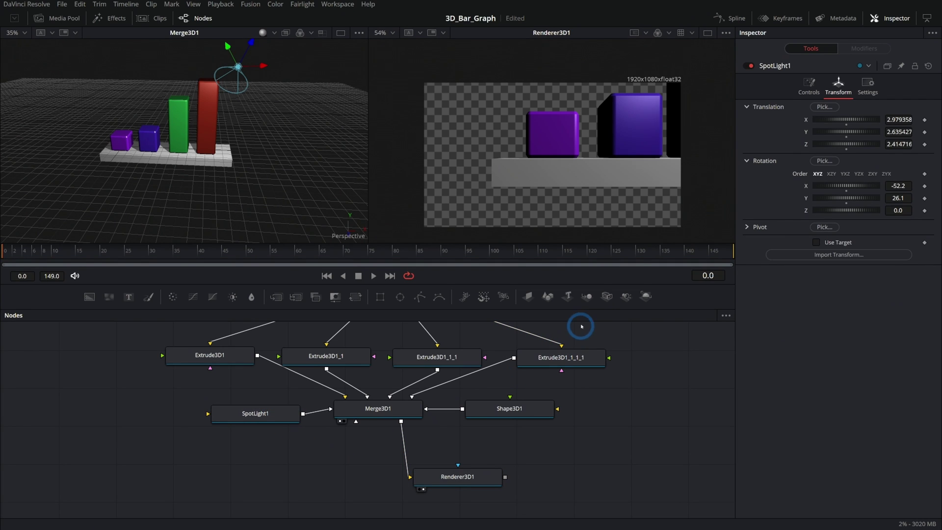
pyautogui.moveTo(602, 302); pyautogui.dragTo(387, 411)
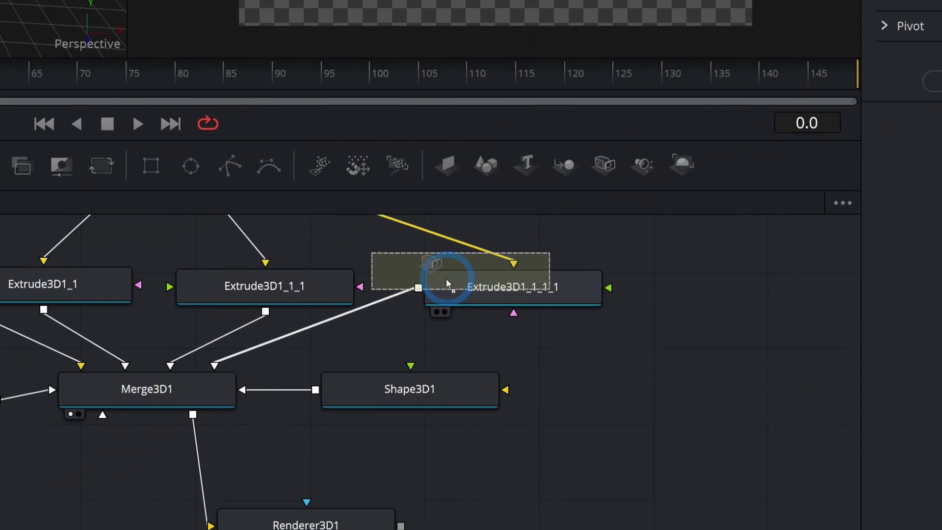
pyautogui.moveTo(472, 293); pyautogui.dragTo(473, 293)
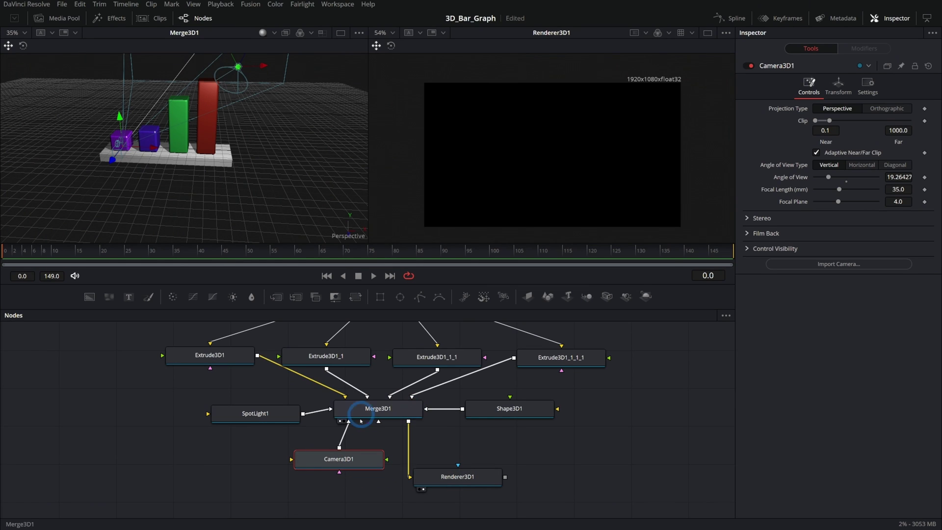
# Step: Pull the camera back in front of the bar graph and shift it sideways towards the taller bars
pyautogui.moveTo(149, 203); pyautogui.dragTo(195, 200)
pyautogui.moveTo(90, 183); pyautogui.dragTo(116, 221)
pyautogui.scroll(-4, 197, 206)
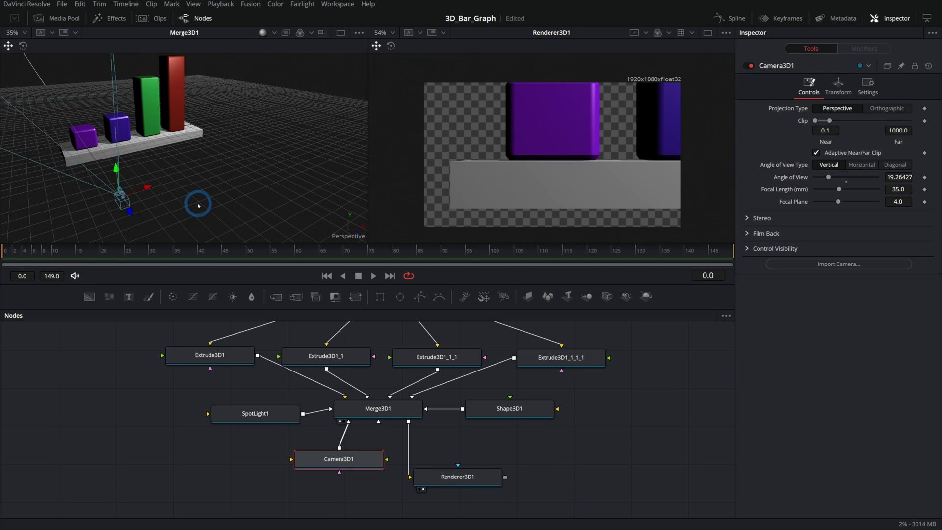
pyautogui.moveTo(171, 162); pyautogui.dragTo(259, 157)
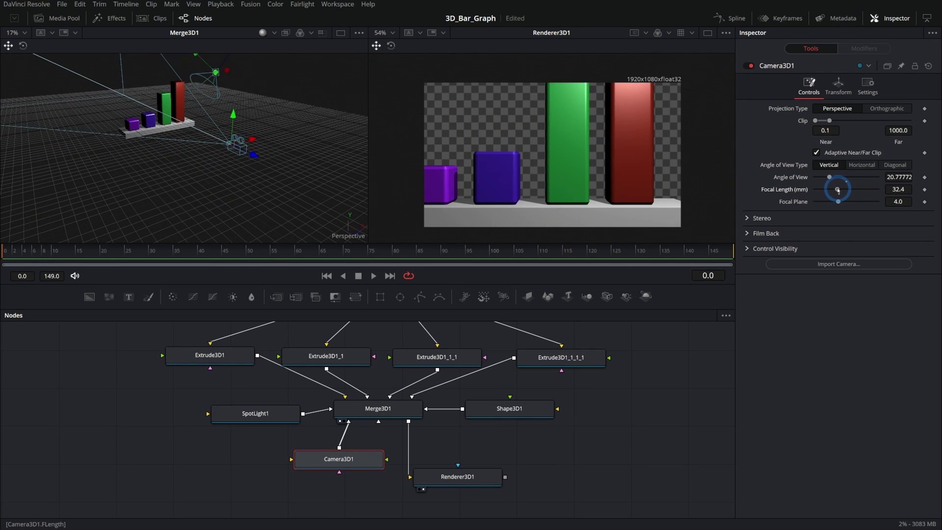
# Step: Set the camera's focal length to 21.1 mm and adjust its position to frame all four bars and the base
pyautogui.moveTo(837, 190); pyautogui.dragTo(828, 189)
pyautogui.moveTo(254, 155); pyautogui.dragTo(258, 156)
pyautogui.moveTo(236, 119); pyautogui.dragTo(236, 112)
pyautogui.moveTo(258, 132); pyautogui.dragTo(252, 135)
pyautogui.scroll(2, 591, 189)
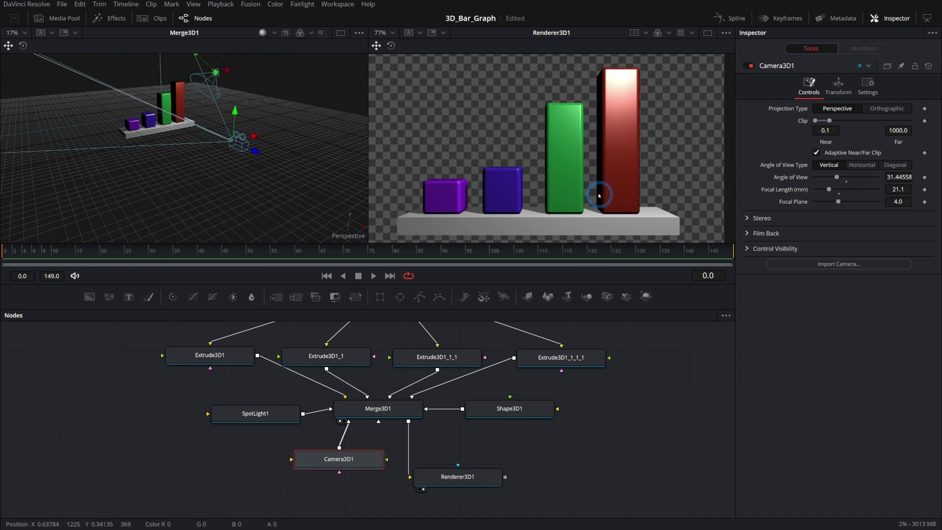
pyautogui.moveTo(585, 189); pyautogui.dragTo(597, 178)
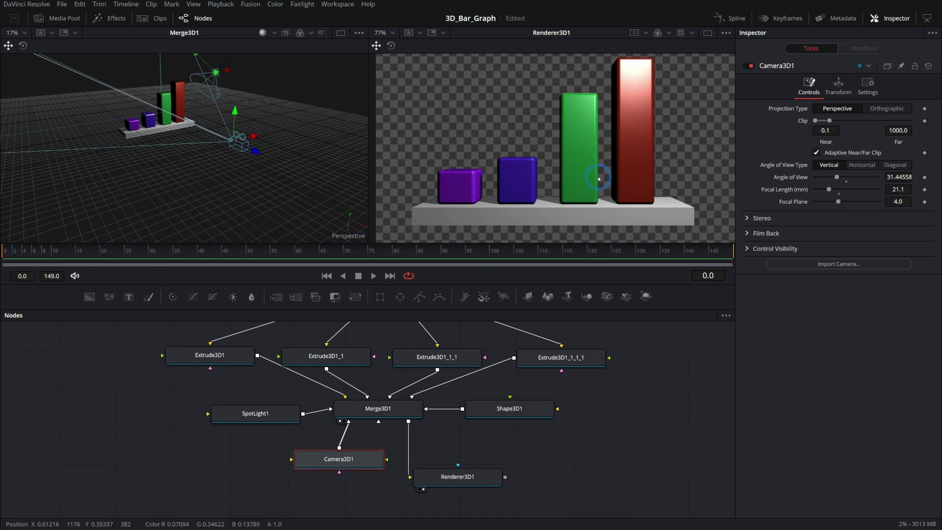
# Step: Tidy the node graph by moving the rectangle and extrusions up and grouping the shape, light and camera beside Merge3D1
pyautogui.moveTo(631, 346); pyautogui.dragTo(291, 436)
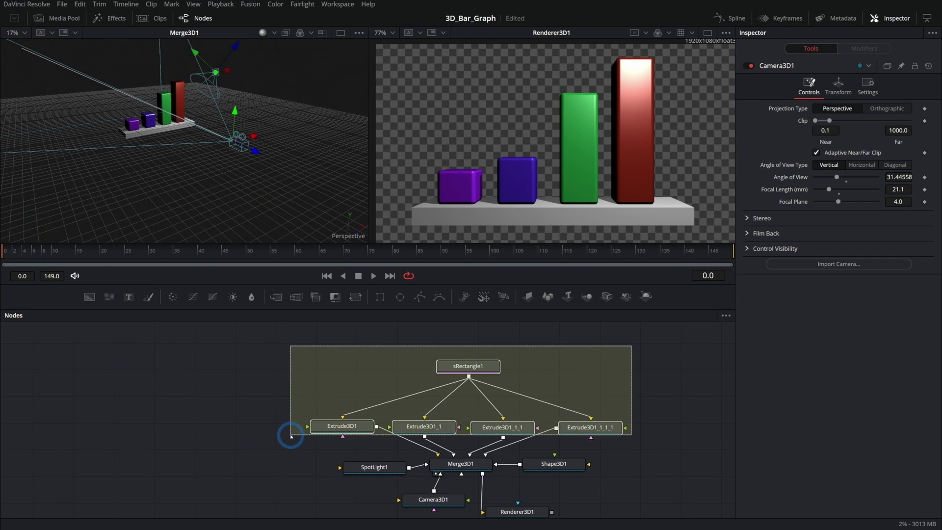
pyautogui.moveTo(523, 427); pyautogui.dragTo(522, 366)
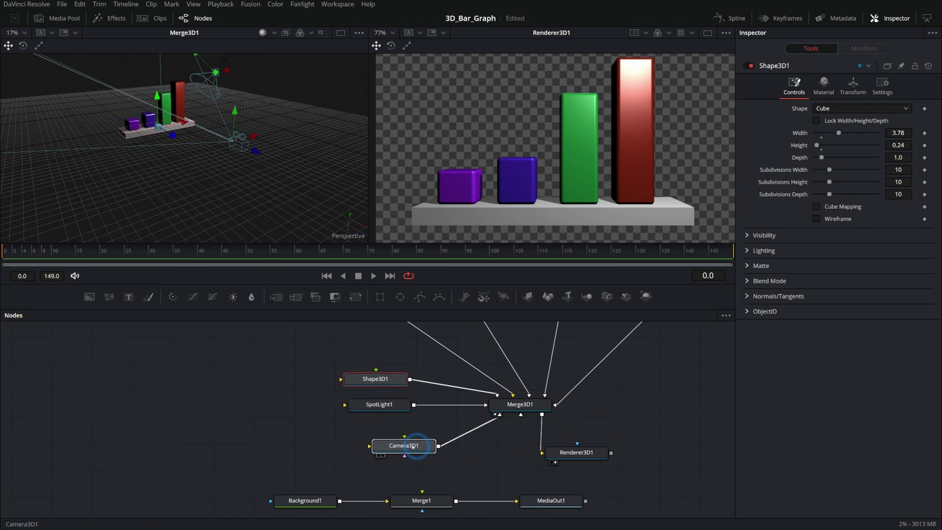
pyautogui.moveTo(419, 446); pyautogui.dragTo(396, 431)
pyautogui.moveTo(569, 456); pyautogui.dragTo(514, 458)
# Step: Connect Renderer3D1 to Merge1 as foreground over the background, show MediaOut1 in the second viewer and enlarge the viewers
pyautogui.moveTo(584, 465); pyautogui.dragTo(425, 441)
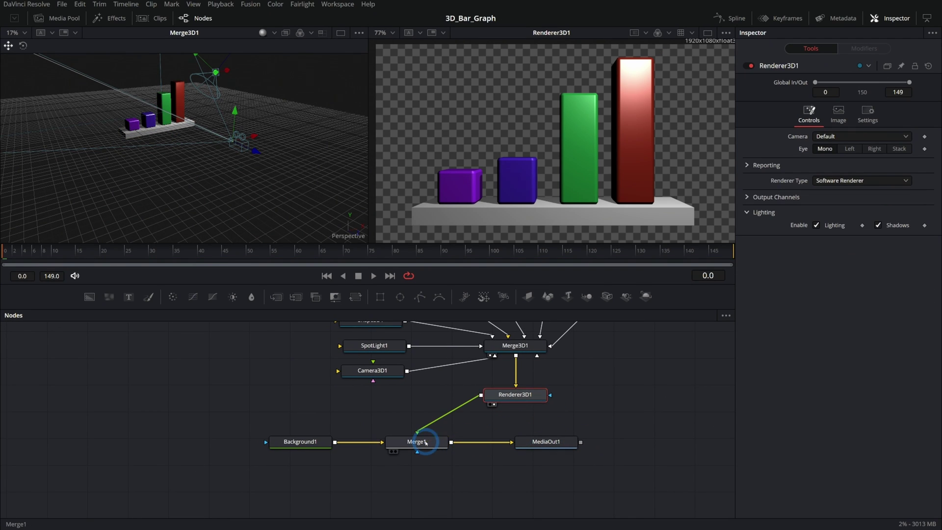
pyautogui.click(552, 446)
pyautogui.press('2')
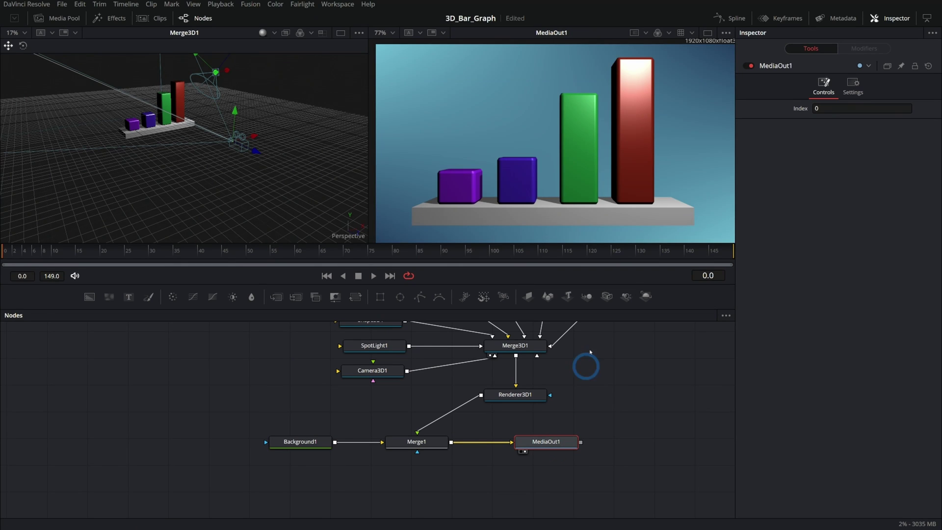
pyautogui.scroll(-1, 576, 173)
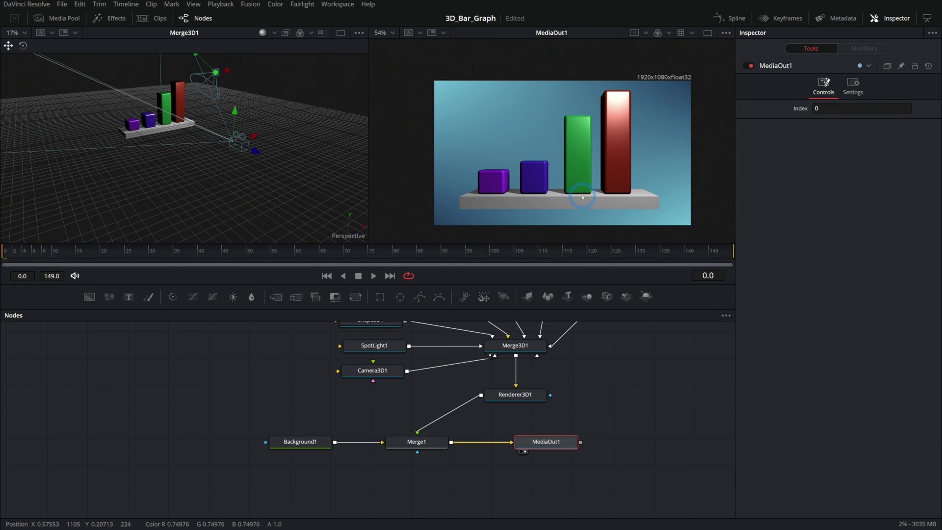
pyautogui.moveTo(544, 283); pyautogui.dragTo(544, 324)
pyautogui.scroll(1, 590, 201)
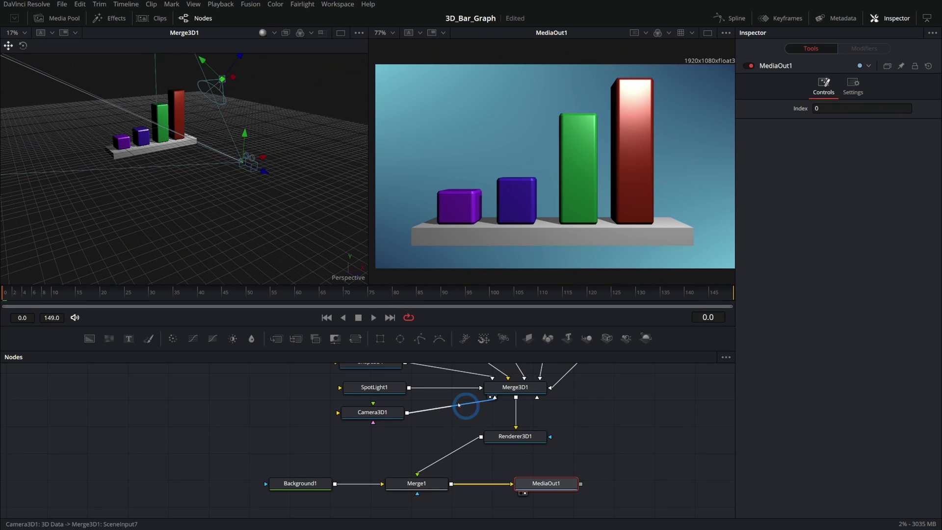
# Step: Set the spotlight's decay type to Linear and its intensity to 3.0
pyautogui.click(394, 387)
pyautogui.click(808, 86)
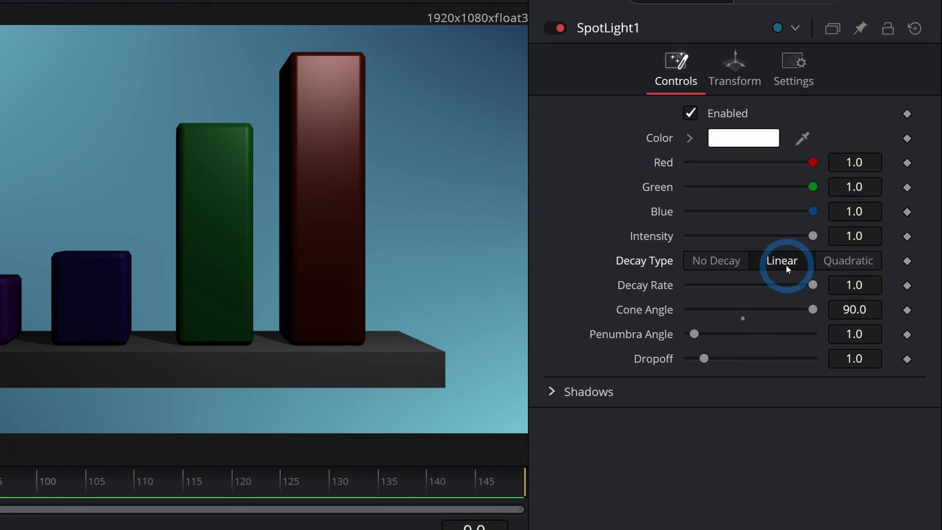
pyautogui.click(892, 170)
pyautogui.write('3')
pyautogui.press('Tab')
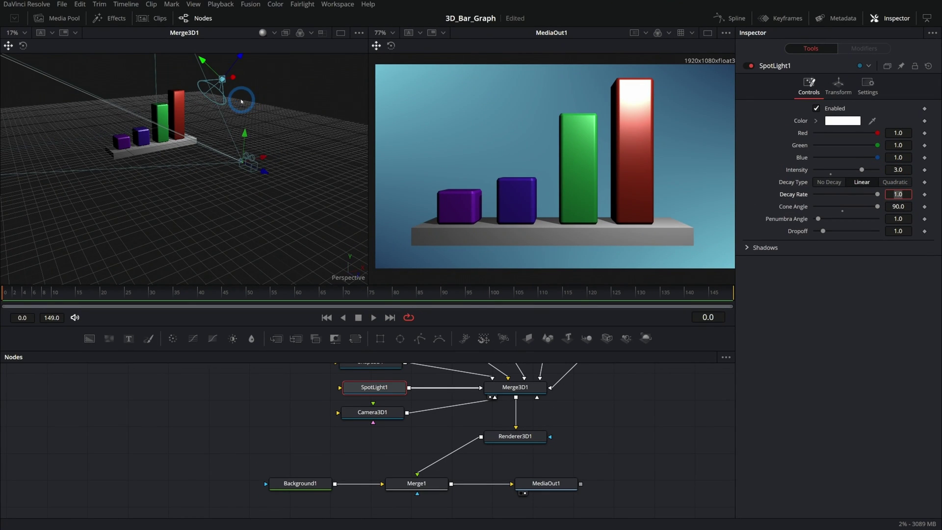
# Step: Move the spotlight beside the red bar, to about X 4.65, Z 1.59, and set its Y rotation to 52.2
pyautogui.moveTo(243, 97); pyautogui.dragTo(266, 168)
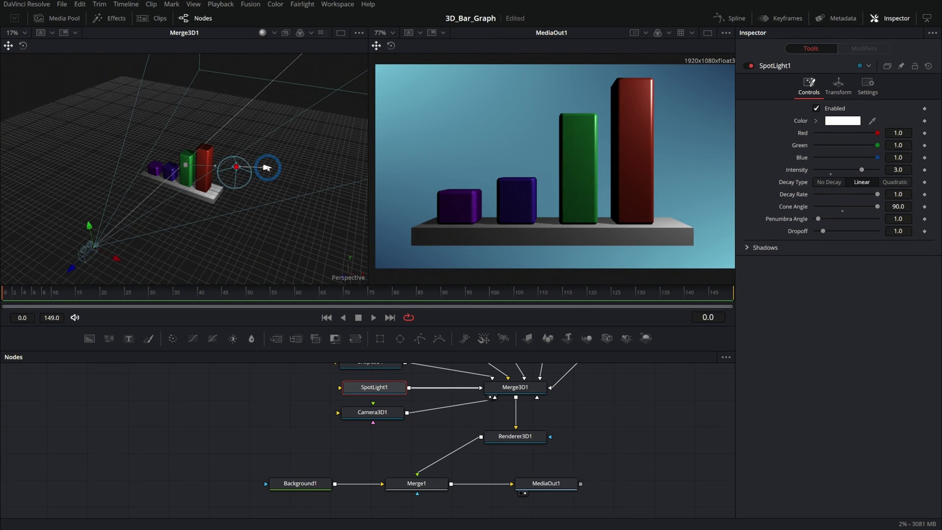
pyautogui.click(837, 86)
pyautogui.click(840, 188)
pyautogui.moveTo(837, 198); pyautogui.dragTo(852, 199)
pyautogui.click(294, 416)
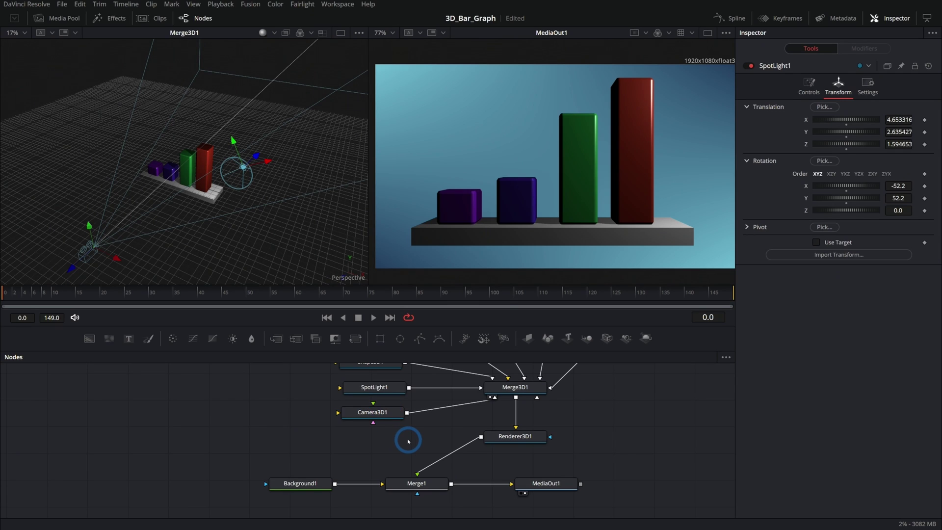
# Step: Add an Ambient Light node connected to Merge3D1 and set its intensity to about 0.315
pyautogui.hotkey('shift', 'space')
pyautogui.write('extr')
pyautogui.press('BackSpace')
pyautogui.press('BackSpace')
pyautogui.press('BackSpace')
pyautogui.press('BackSpace')
pyautogui.write('amb')
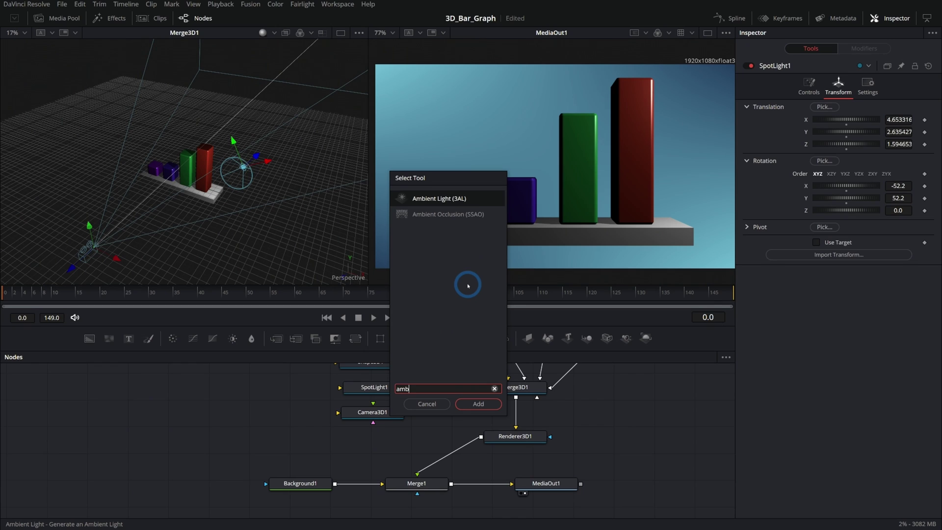
pyautogui.press('Return')
pyautogui.moveTo(441, 438); pyautogui.dragTo(507, 397)
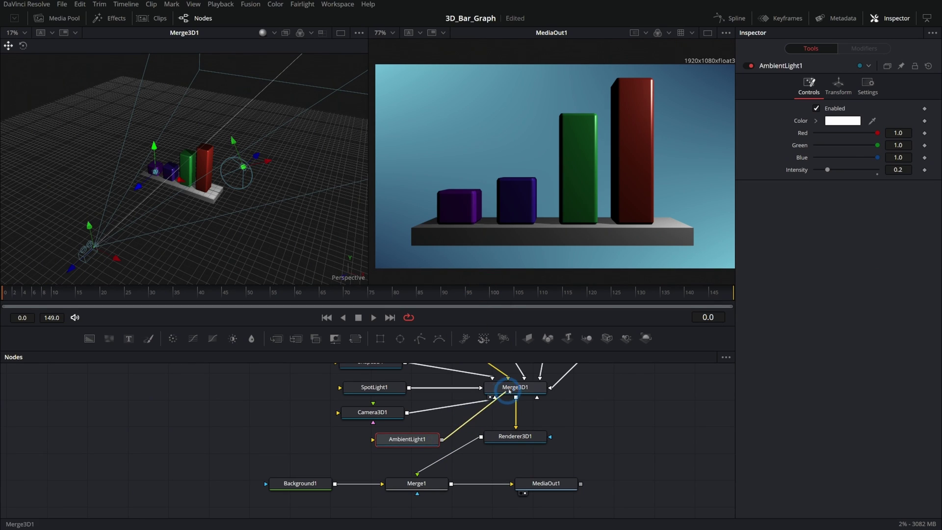
pyautogui.moveTo(416, 440); pyautogui.dragTo(625, 421)
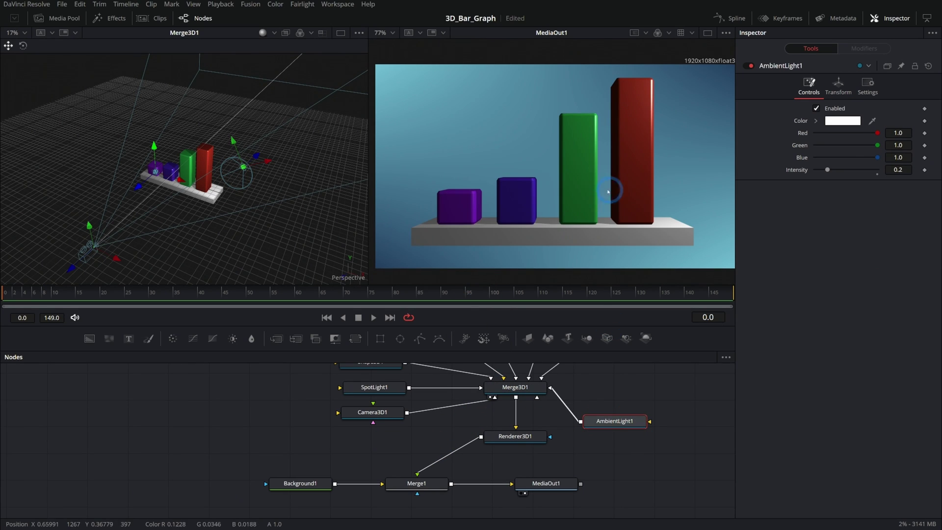
pyautogui.moveTo(828, 169); pyautogui.dragTo(835, 169)
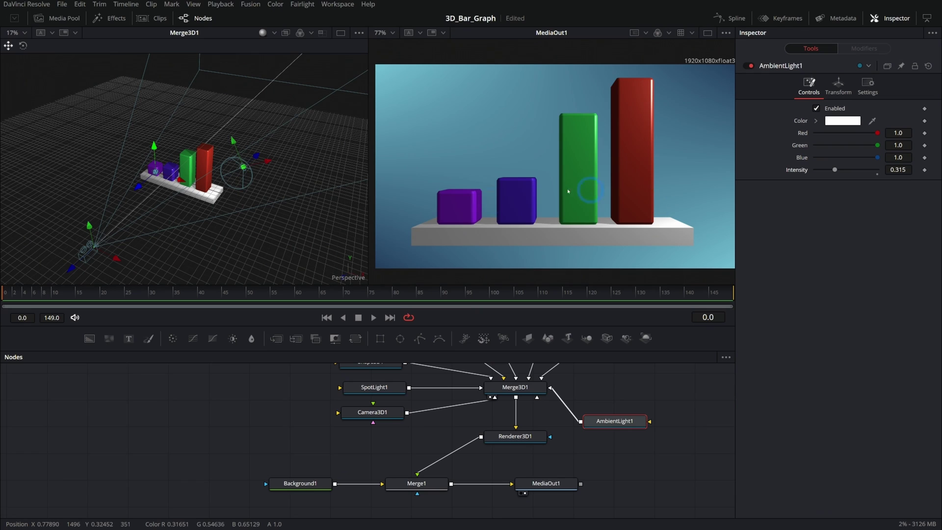
# Step: Display the extrusion controls of the red bar's node, Extrude3D1_1_1_1, and save the project
pyautogui.scroll(5, 489, 452)
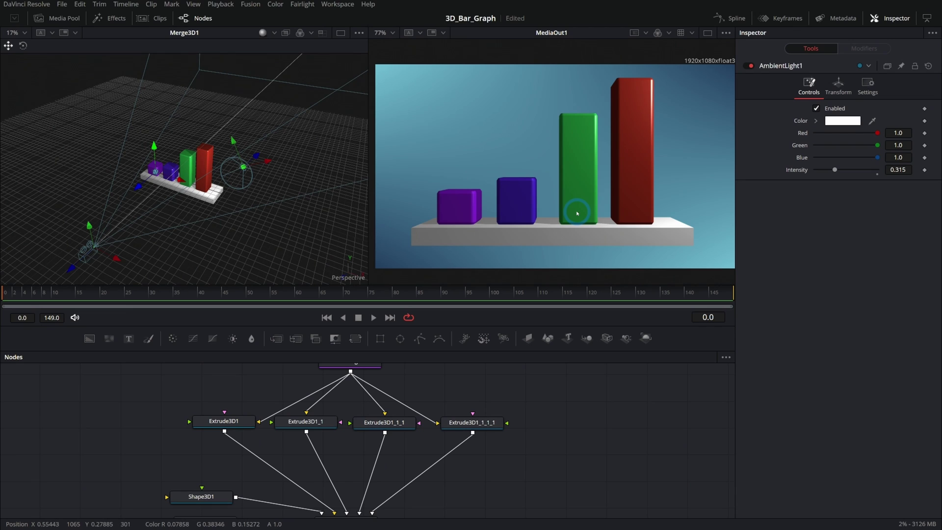
pyautogui.click(473, 421)
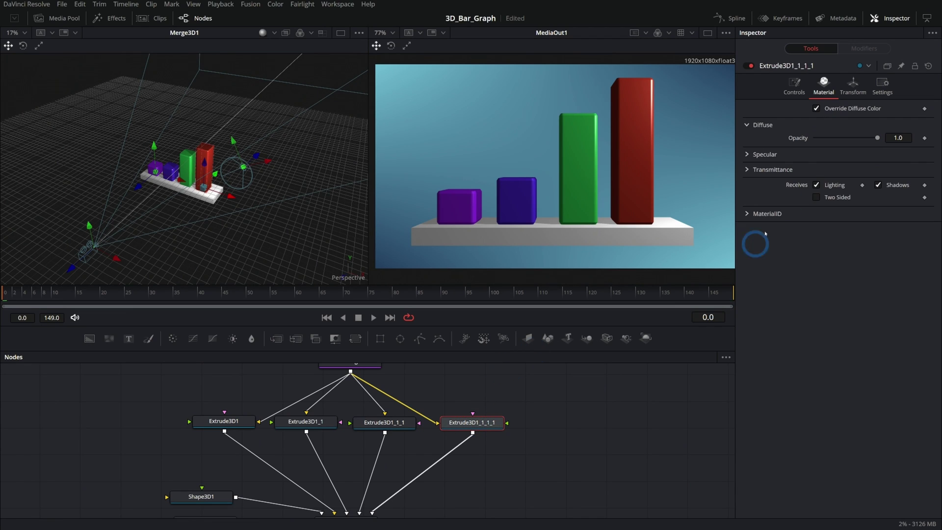
pyautogui.click(794, 86)
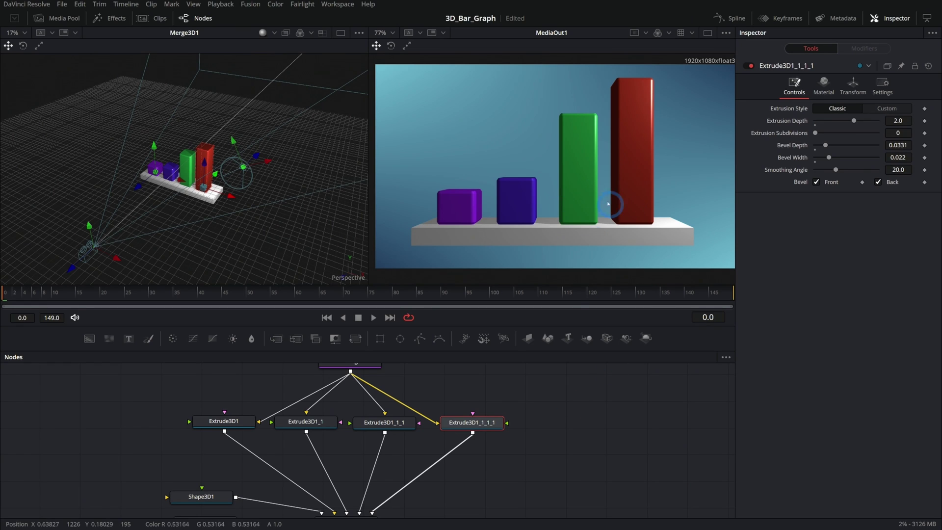
pyautogui.click(539, 378)
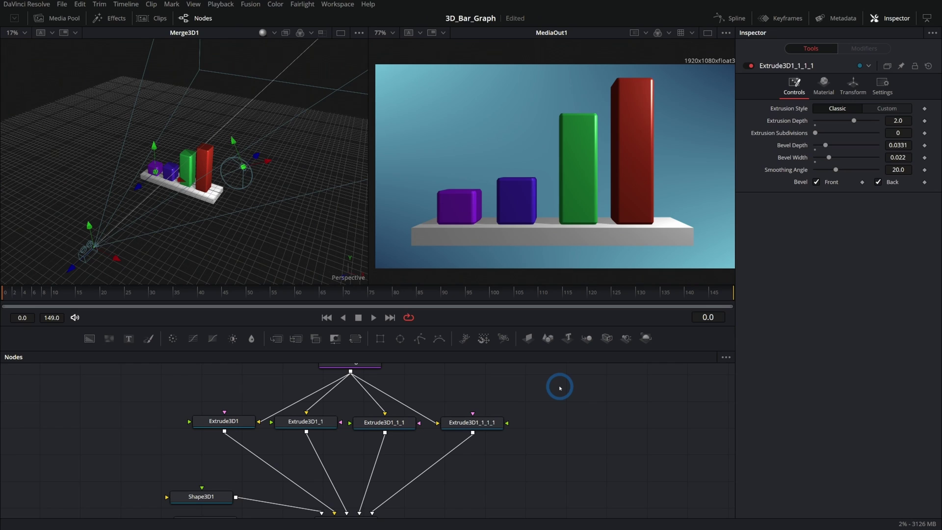
pyautogui.hotkey('ctrl', 's')
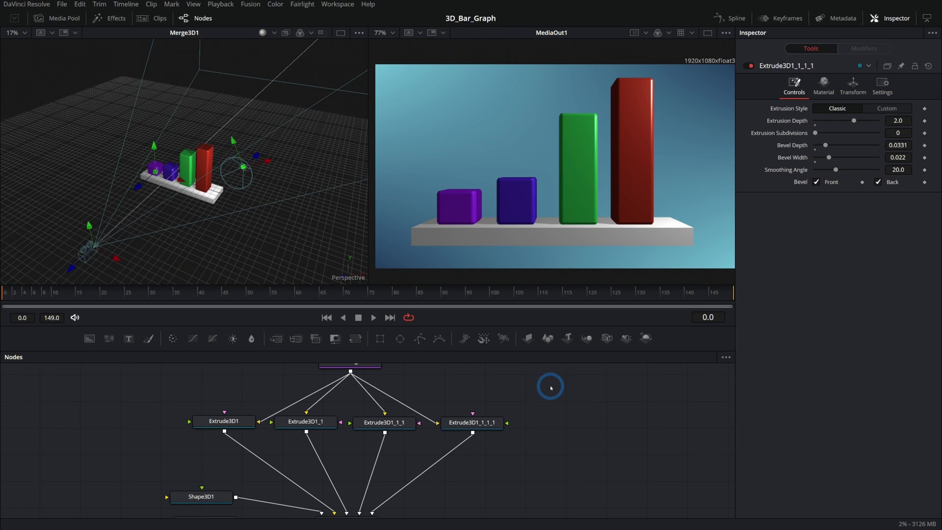
# Step: Add an unconnected Custom Tool node and place it in the empty area beside the four Extrude3D nodes
pyautogui.hotkey('shift', 'space')
pyautogui.write('amb')
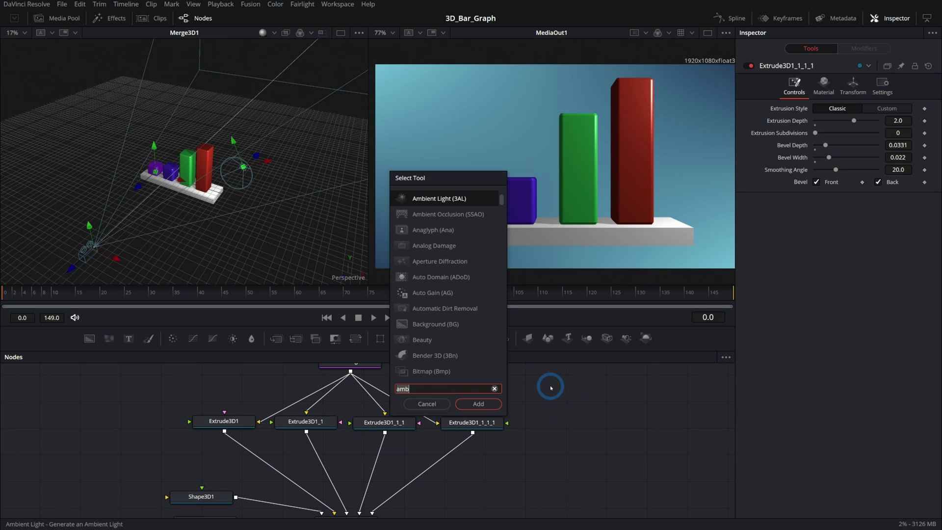
pyautogui.press('BackSpace')
pyautogui.press('BackSpace')
pyautogui.press('BackSpace')
pyautogui.write('custom')
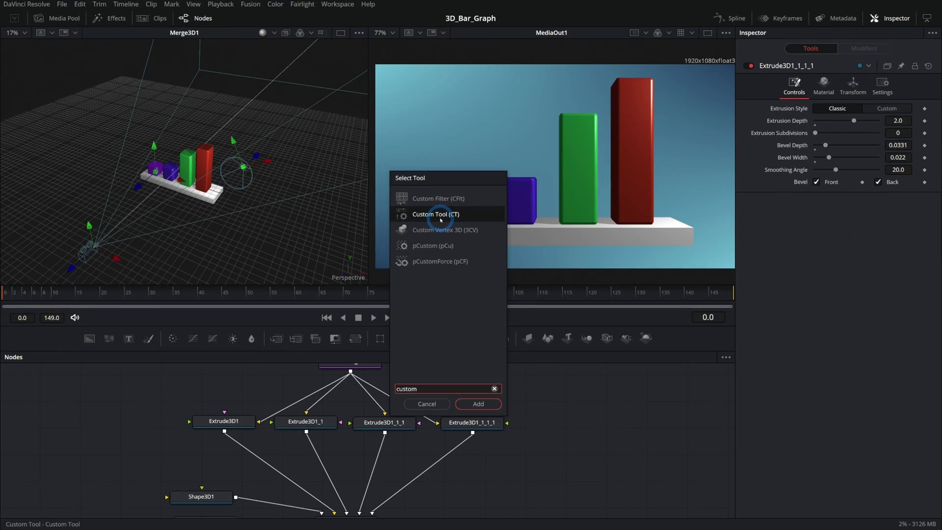
pyautogui.doubleClick(472, 269)
pyautogui.moveTo(550, 389); pyautogui.dragTo(565, 402)
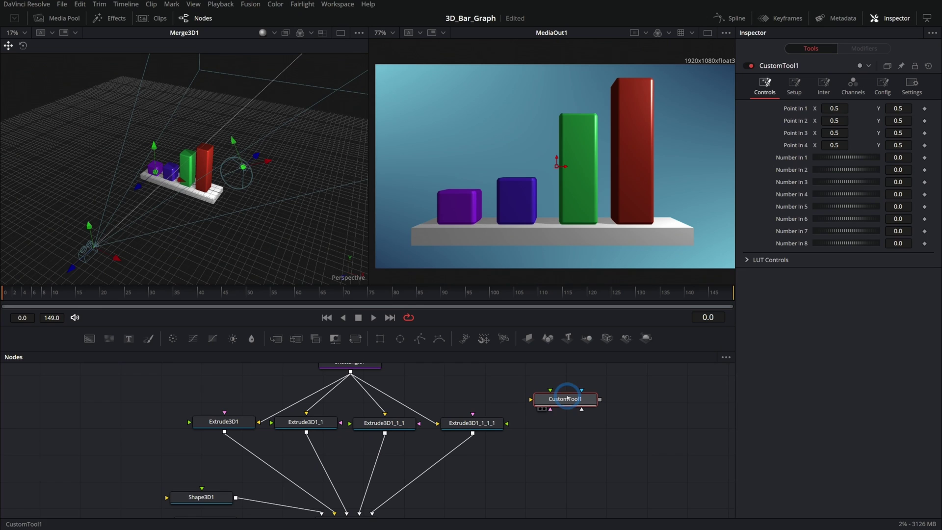
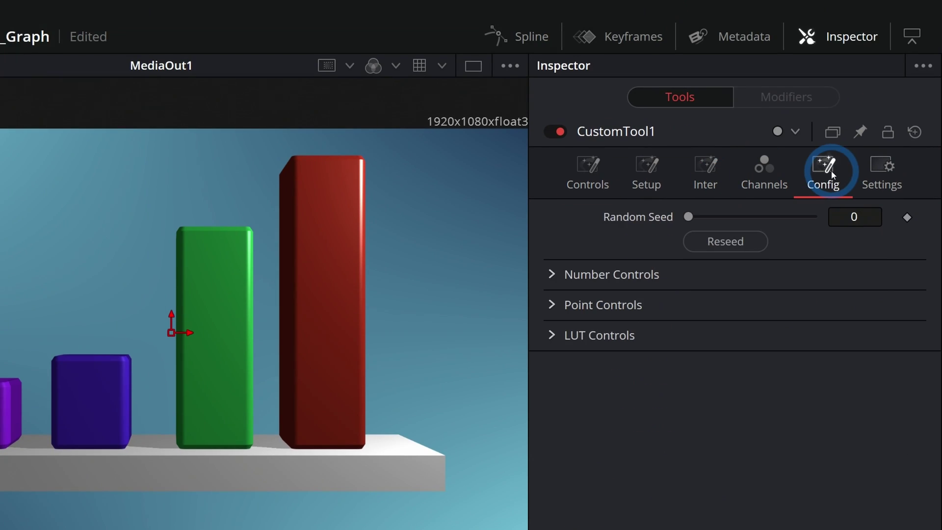
# Step: In the Custom Tool's configuration, hide all eight number controls
pyautogui.click(551, 305)
pyautogui.click(555, 269)
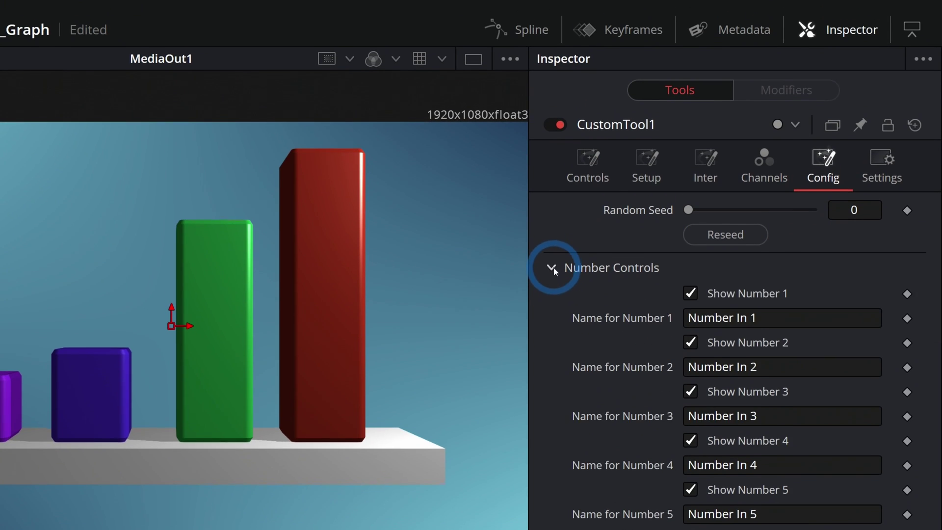
pyautogui.click(690, 269)
pyautogui.click(690, 292)
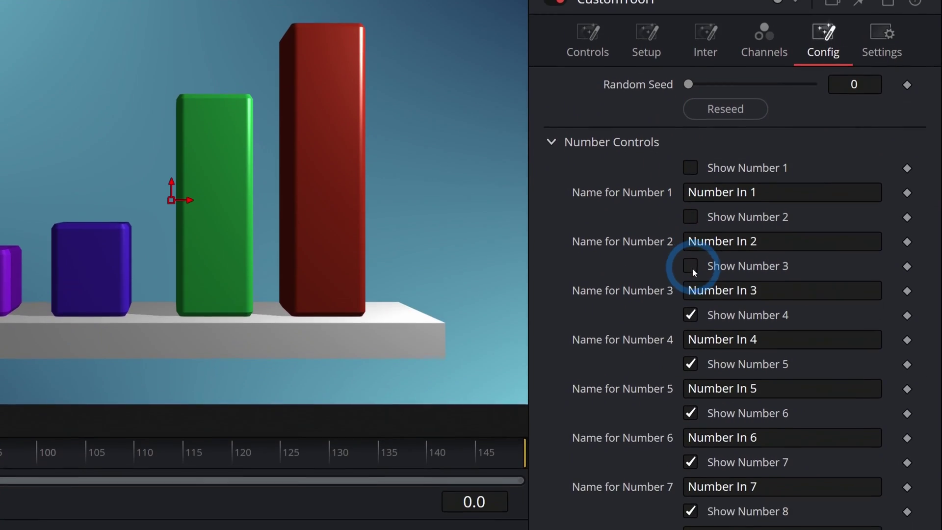
pyautogui.click(690, 341)
pyautogui.click(690, 390)
pyautogui.click(690, 439)
pyautogui.click(690, 267)
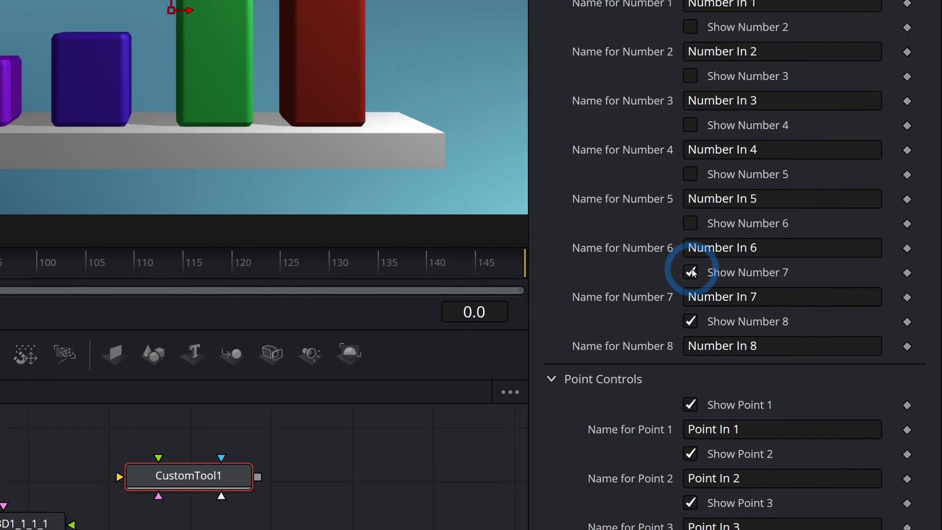
pyautogui.click(690, 317)
pyautogui.click(690, 366)
# Step: Hide all four point controls and all LUT controls of the Custom Tool, then check its emptied controls page
pyautogui.click(690, 357)
pyautogui.click(690, 407)
pyautogui.click(690, 456)
pyautogui.click(690, 505)
pyautogui.click(551, 402)
pyautogui.click(690, 427)
pyautogui.click(690, 475)
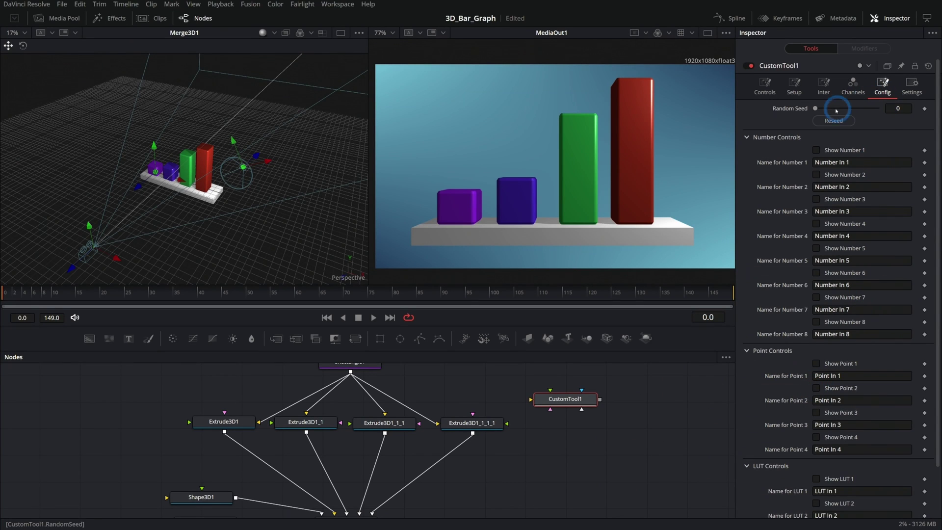
pyautogui.click(764, 87)
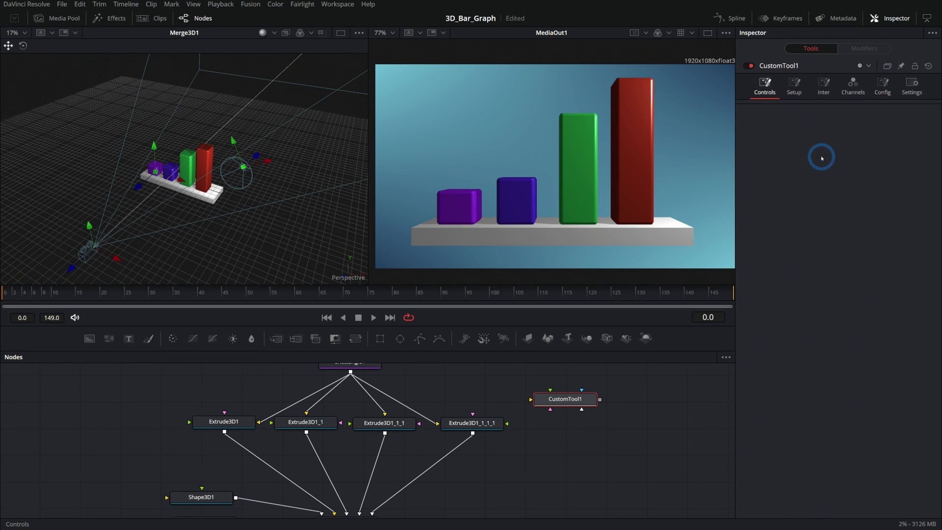
# Step: Show only Number 1 on the Custom Tool and name that control Spacing
pyautogui.click(881, 92)
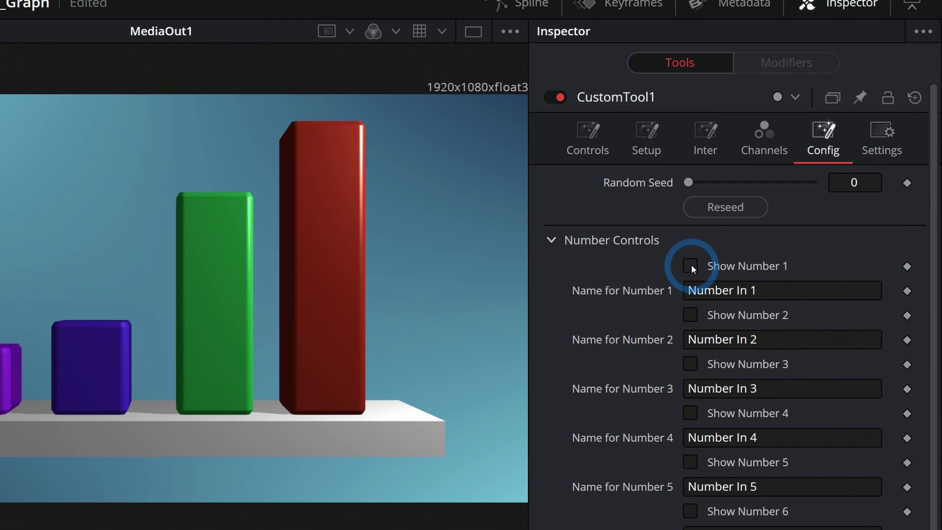
pyautogui.click(691, 265)
pyautogui.click(716, 289)
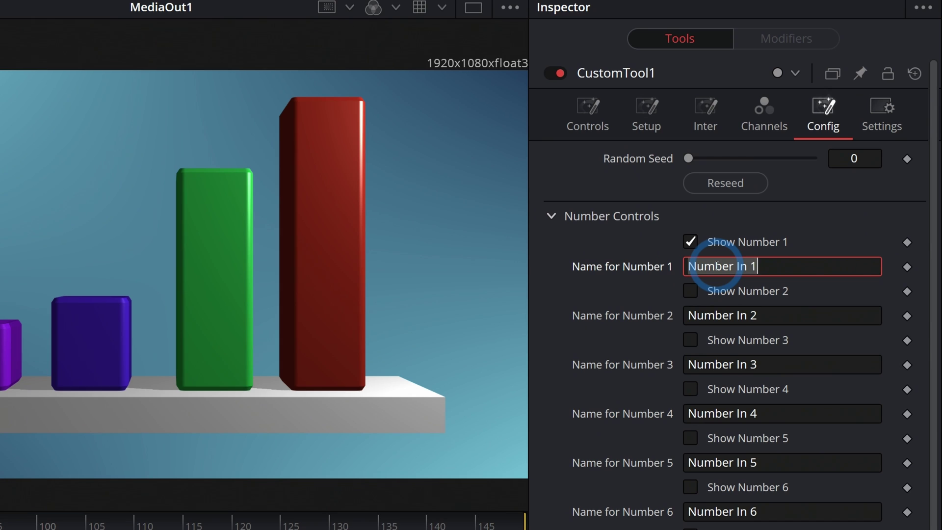
pyautogui.write('Spacing')
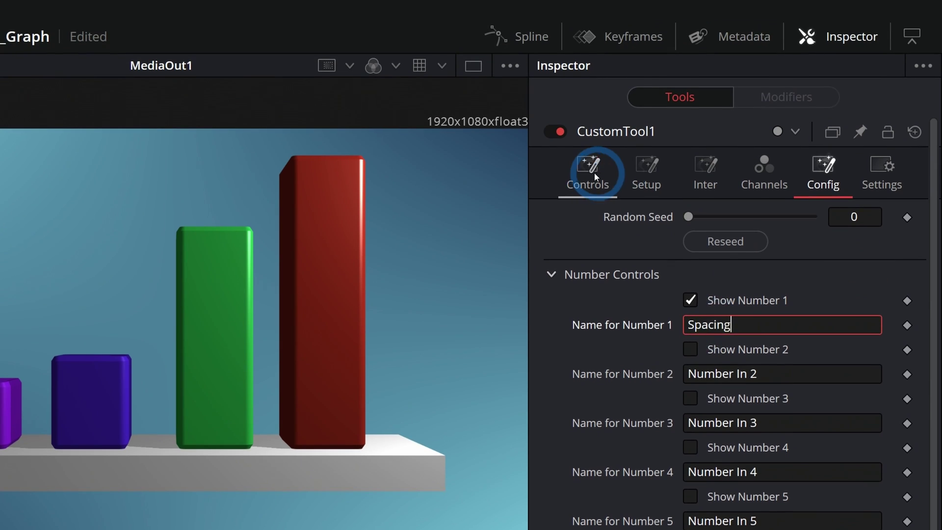
pyautogui.click(591, 115)
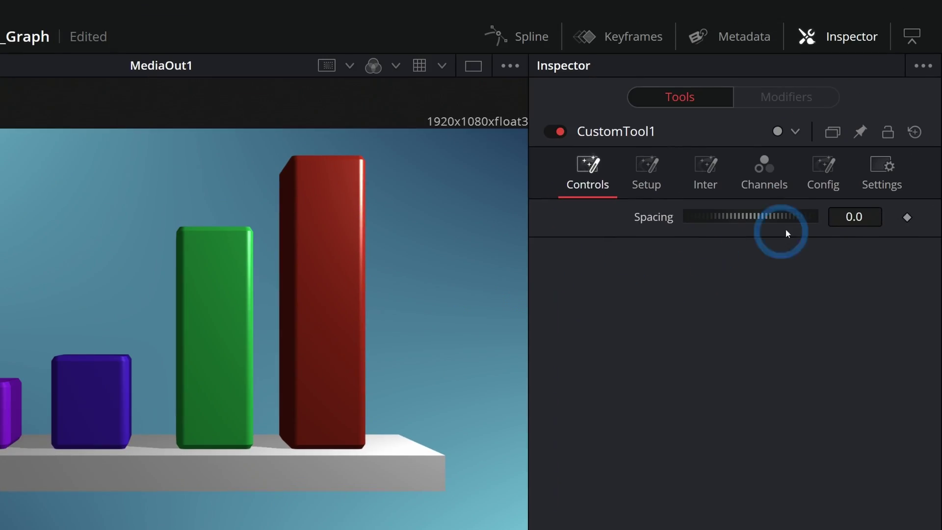
# Step: Pin CustomTool1 in the Inspector and display the transform settings of the purple bar, Extrude3D1
pyautogui.click(860, 132)
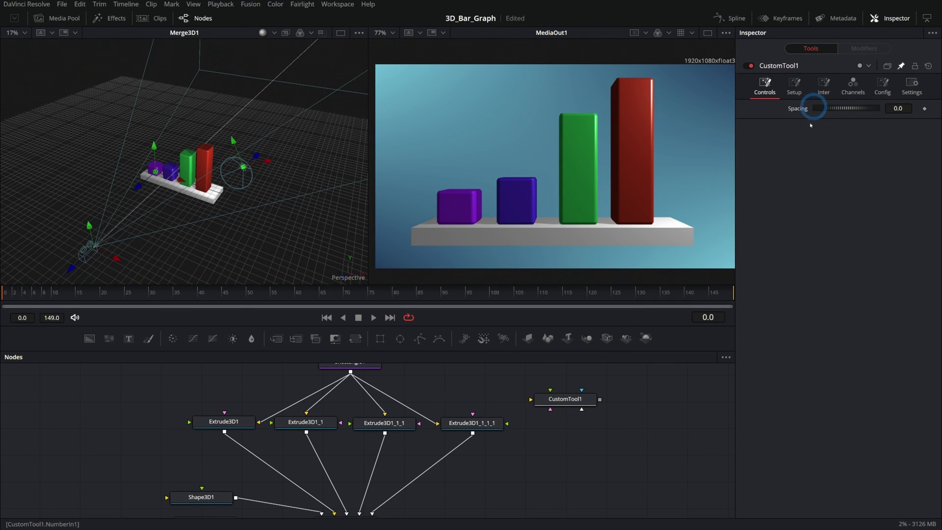
pyautogui.click(238, 423)
pyautogui.click(416, 219)
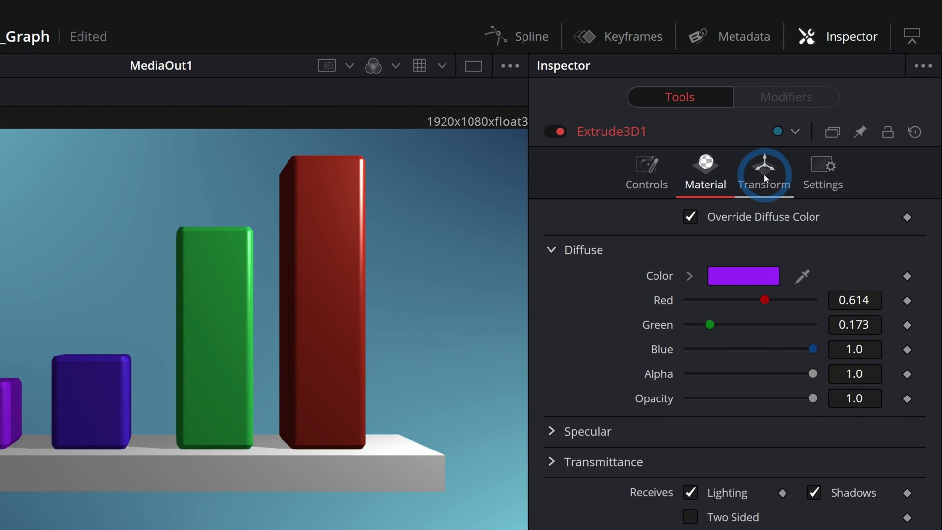
pyautogui.click(853, 83)
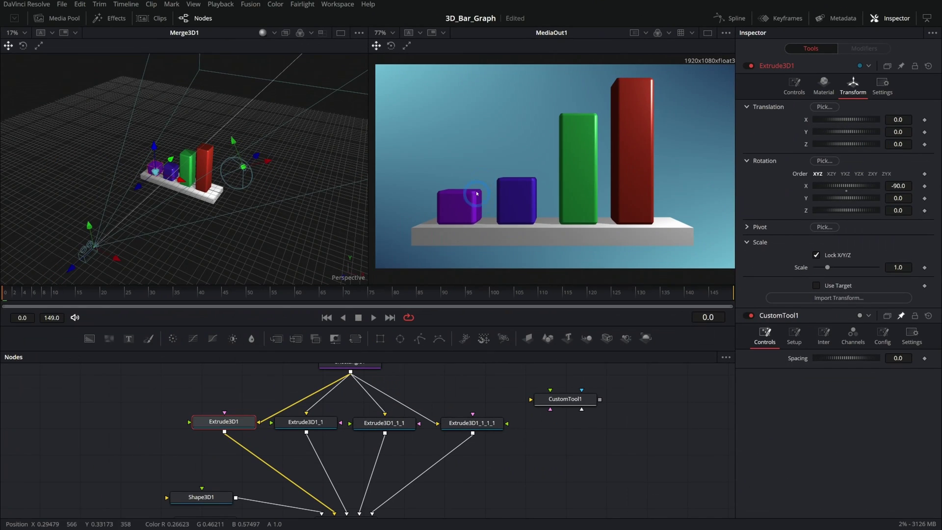
# Step: Link the blue bar's X translation to the Custom Tool's Spacing with the expression CustomTool1.NumberIn1, and set Spacing to 0.826
pyautogui.click(305, 422)
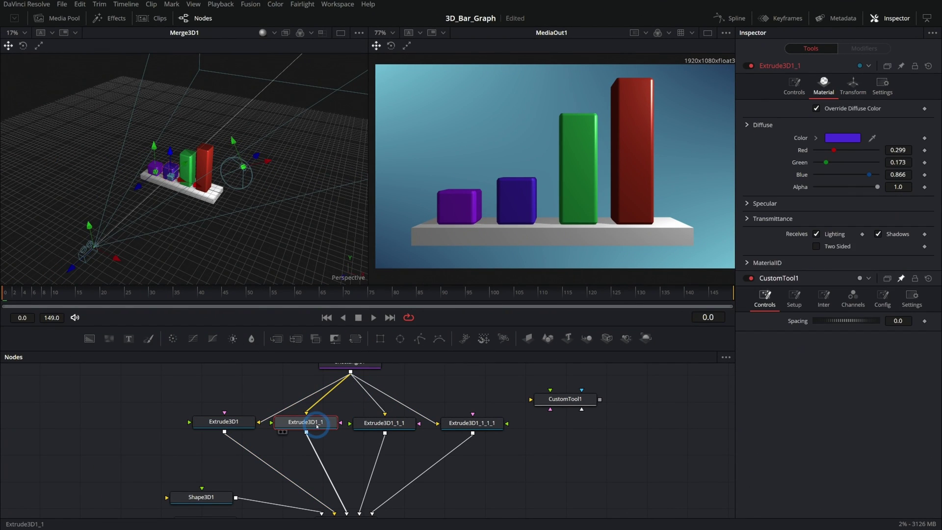
pyautogui.click(852, 88)
pyautogui.click(897, 123)
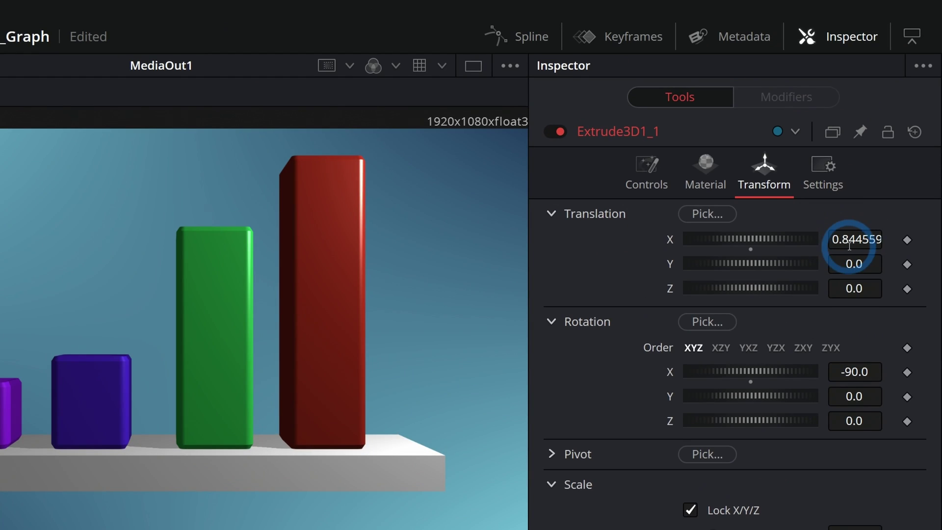
pyautogui.click(848, 241)
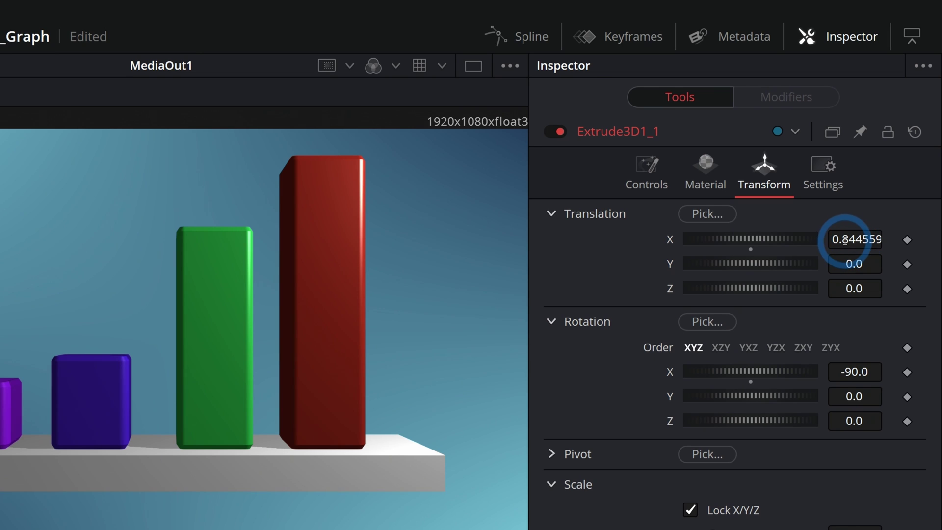
pyautogui.click(843, 240)
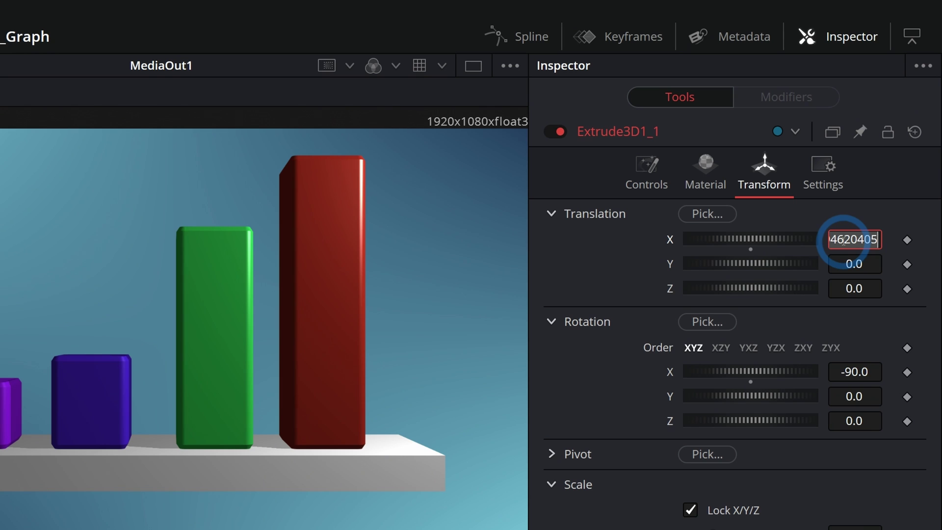
pyautogui.write('=')
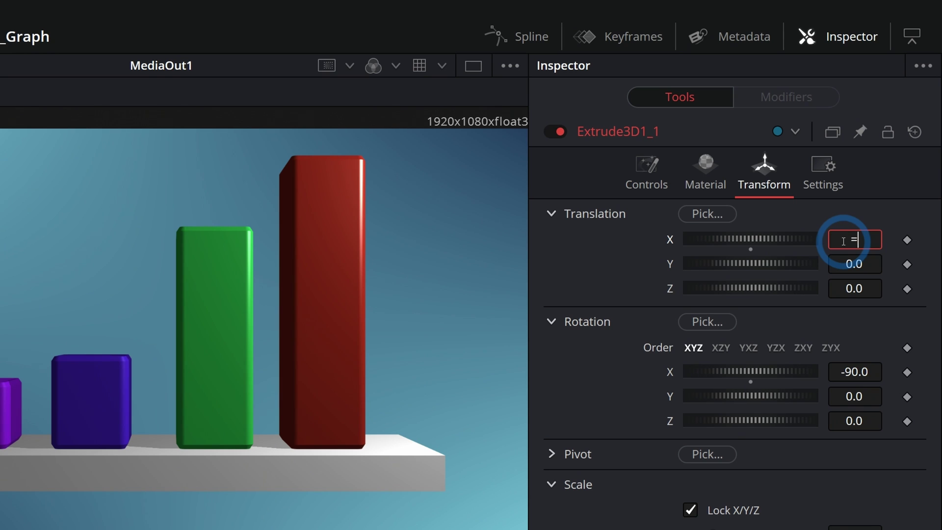
pyautogui.press('Return')
pyautogui.click(739, 265)
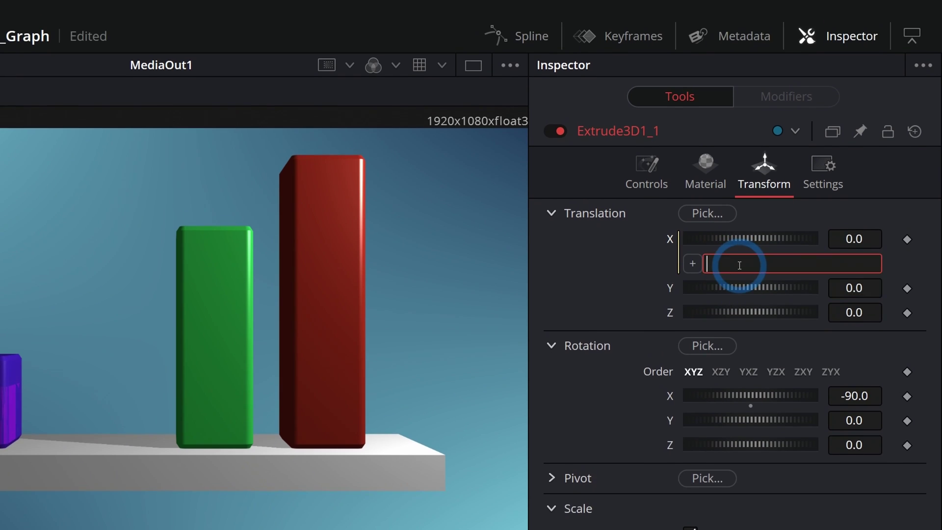
pyautogui.moveTo(692, 263); pyautogui.dragTo(661, 264)
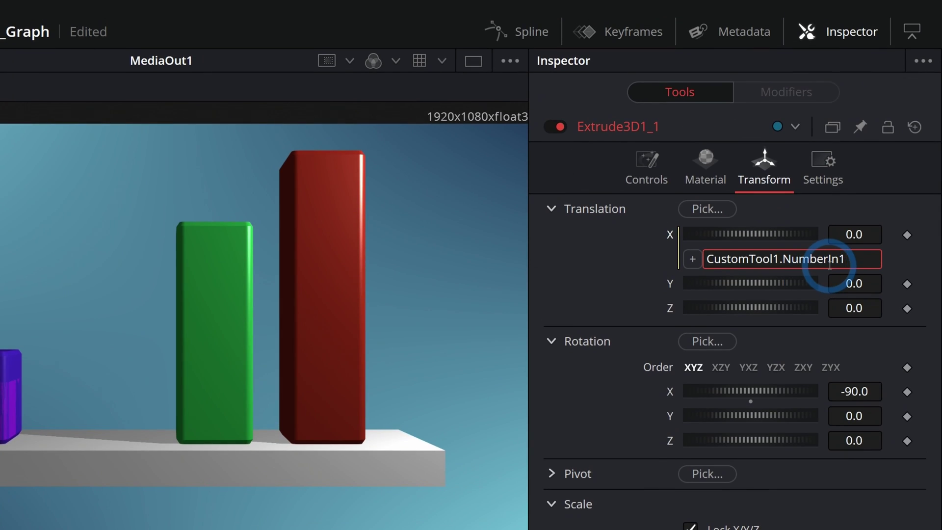
pyautogui.click(899, 263)
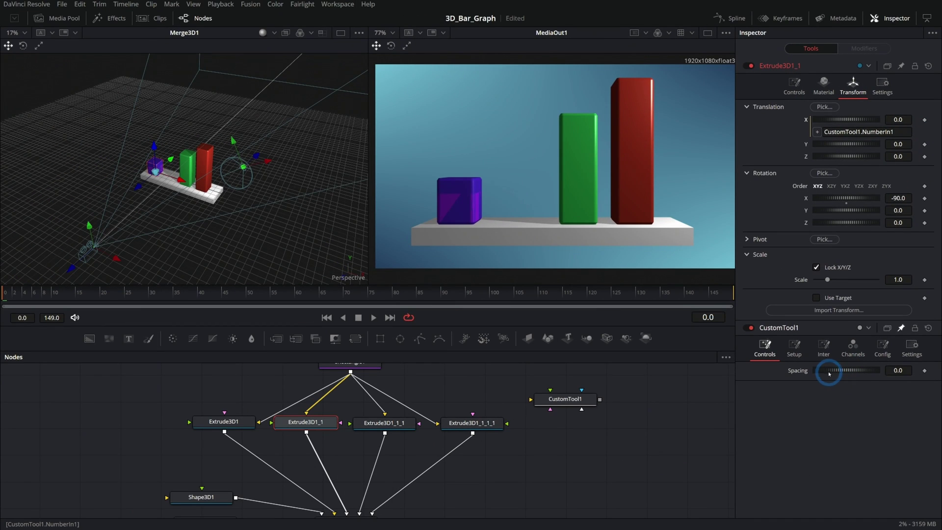
pyautogui.moveTo(828, 374); pyautogui.dragTo(884, 376)
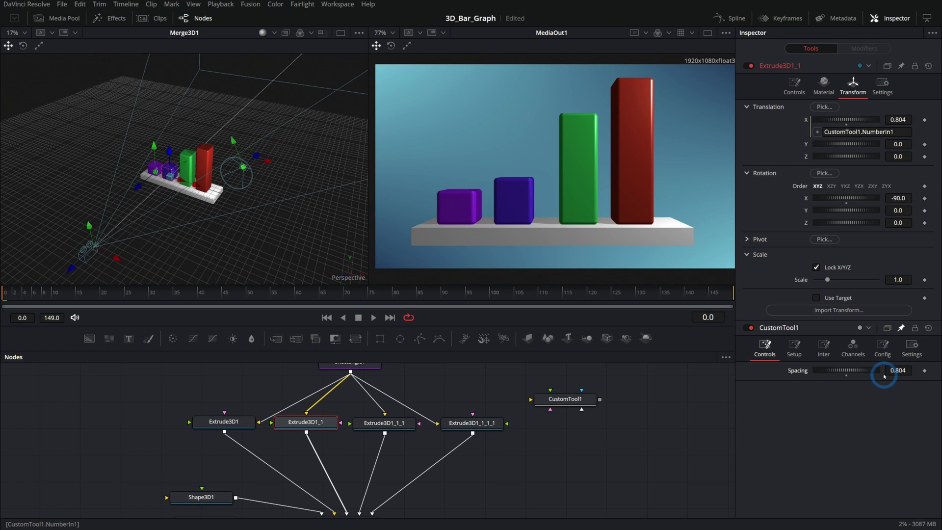
pyautogui.click(573, 224)
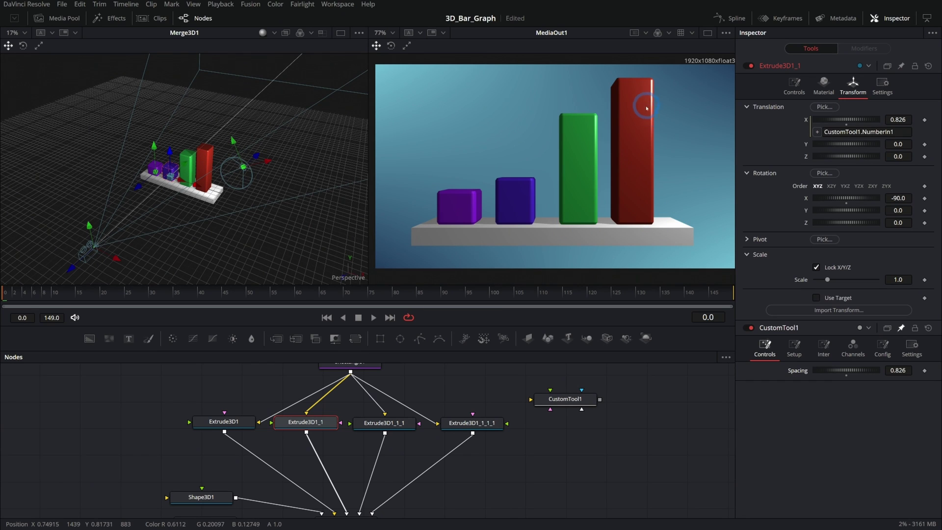
# Step: Drive the green bar's X translation with the expression CustomTool1.NumberIn1*2
pyautogui.click(384, 424)
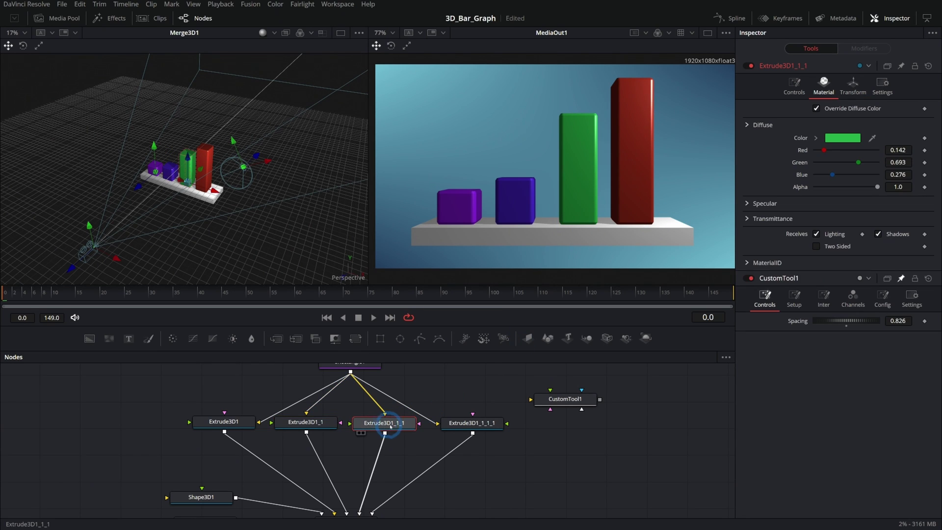
pyautogui.click(852, 85)
pyautogui.click(559, 201)
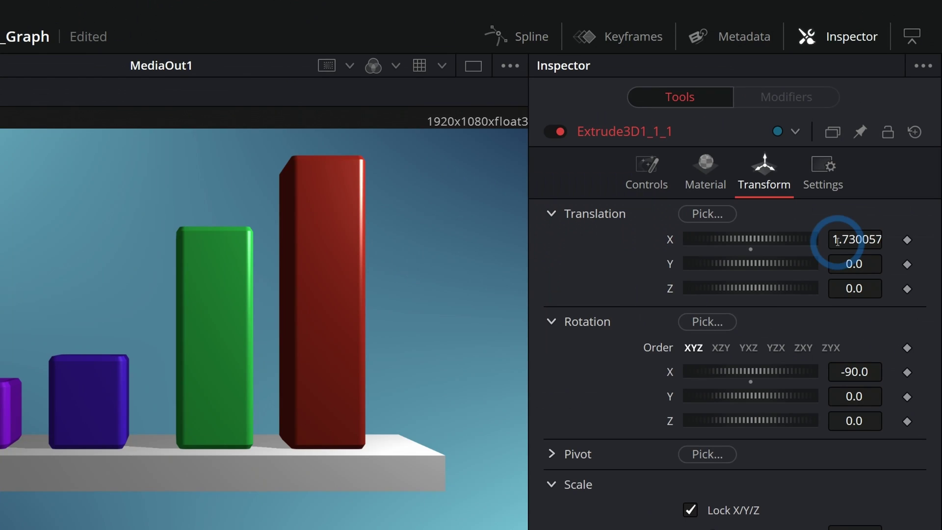
pyautogui.click(889, 120)
pyautogui.write('=')
pyautogui.press('Tab')
pyautogui.moveTo(692, 264); pyautogui.dragTo(662, 273)
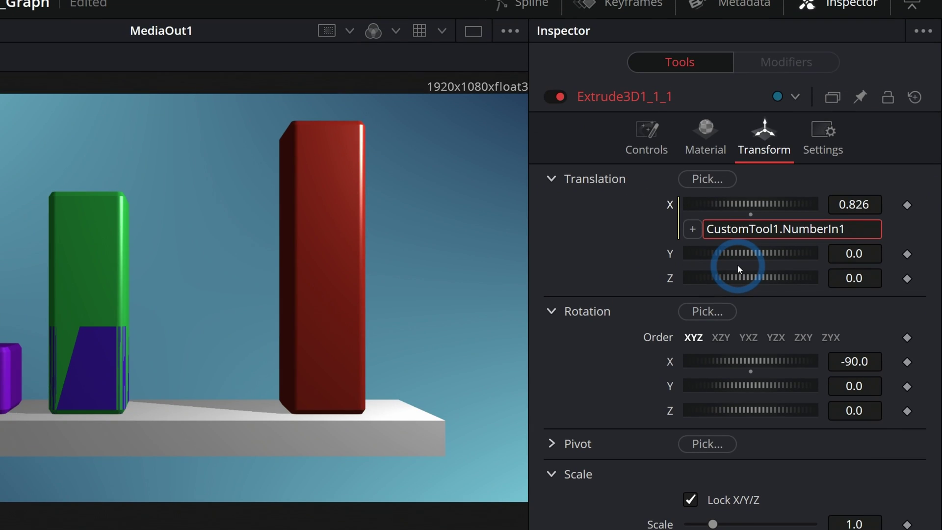
pyautogui.write('*2')
pyautogui.press('Tab')
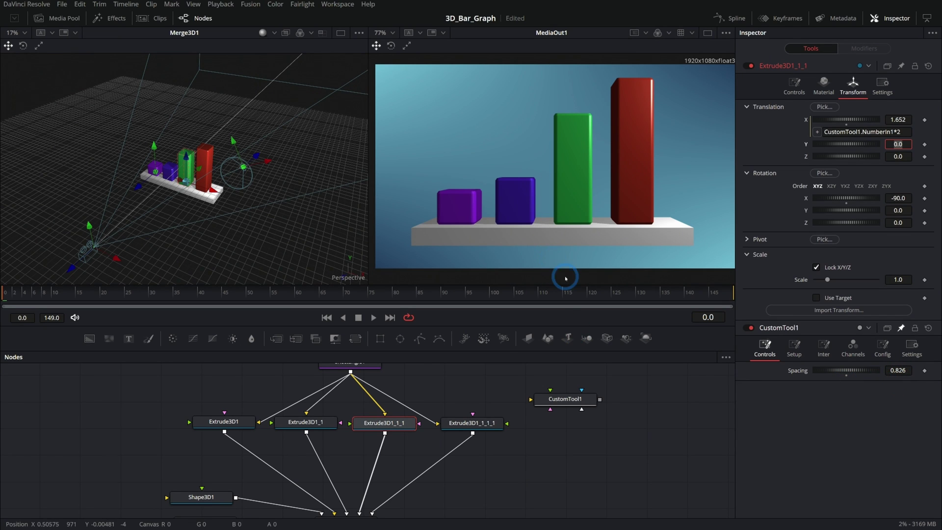
# Step: Drive the red bar's X translation with the expression CustomTool1.NumberIn1*3, and set Spacing to 0.898
pyautogui.click(479, 423)
pyautogui.click(853, 86)
pyautogui.doubleClick(892, 119)
pyautogui.write('=')
pyautogui.press('Tab')
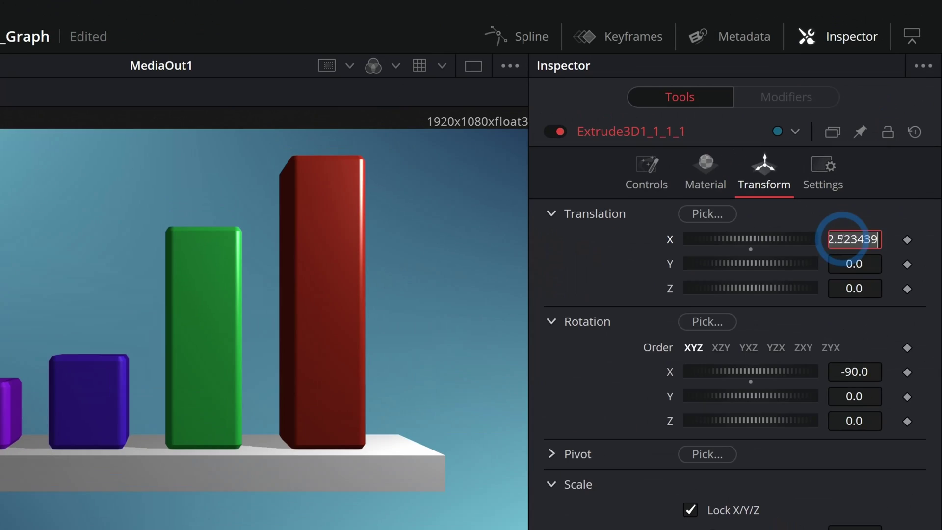
pyautogui.moveTo(816, 132); pyautogui.dragTo(805, 362)
pyautogui.click(893, 132)
pyautogui.write('*')
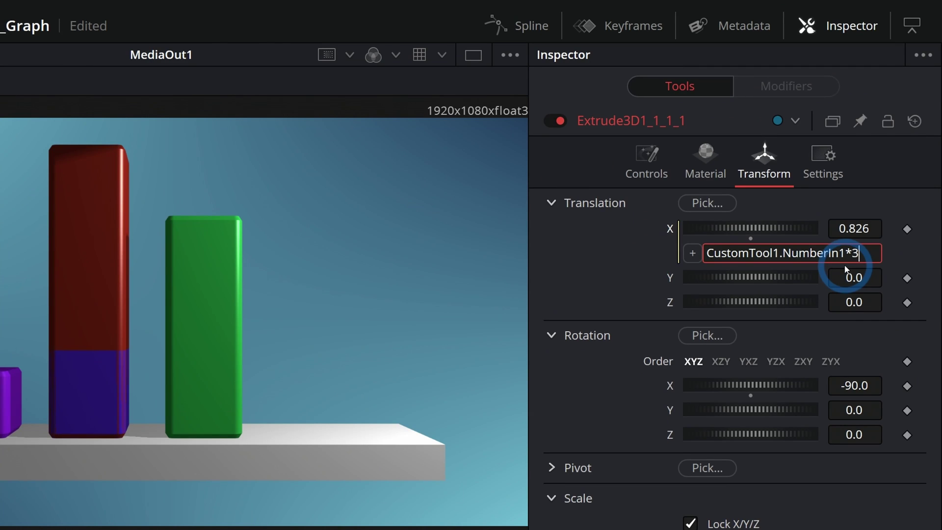
pyautogui.write('3')
pyautogui.click(846, 269)
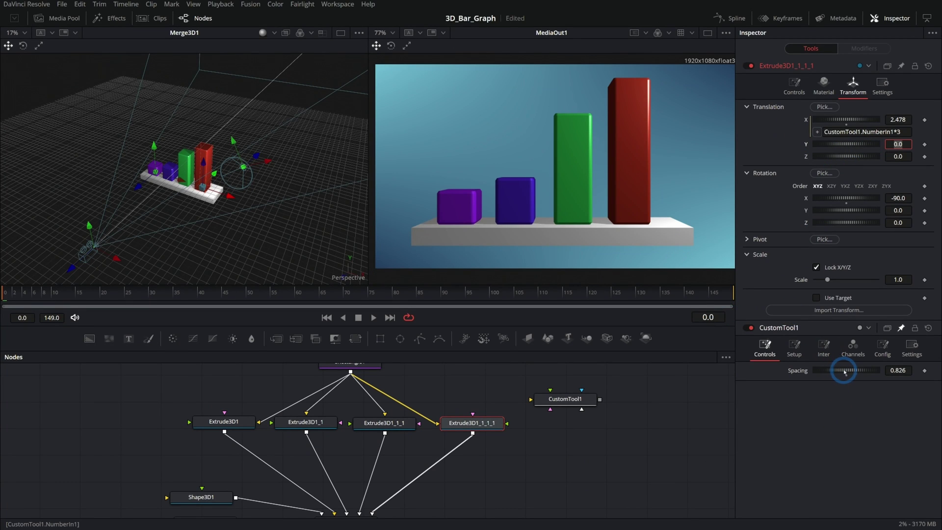
pyautogui.moveTo(853, 371)
pyautogui.mouseDown()
pyautogui.moveTo(831, 378)
pyautogui.moveTo(859, 381)
pyautogui.mouseUp()
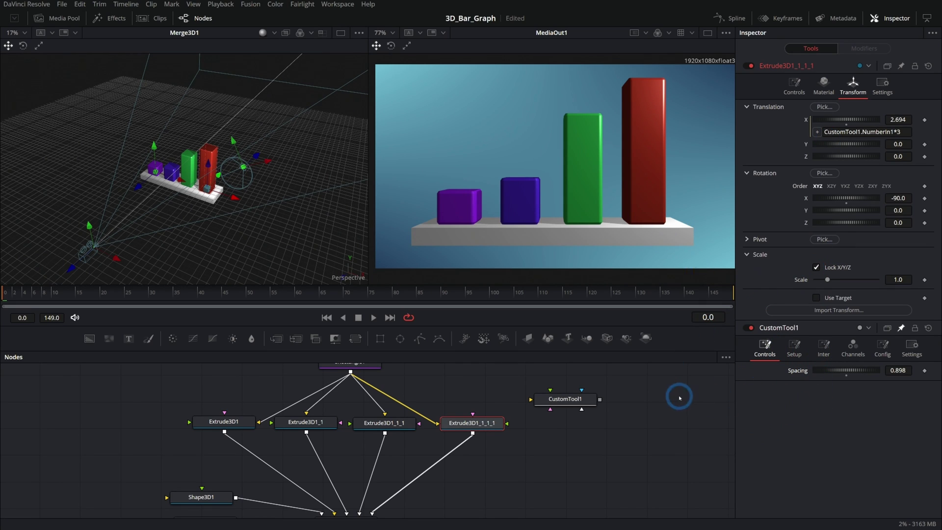
# Step: Rename the CustomTool1 node as Controls and place it beside the four bar nodes
pyautogui.click(573, 399)
pyautogui.press('F2')
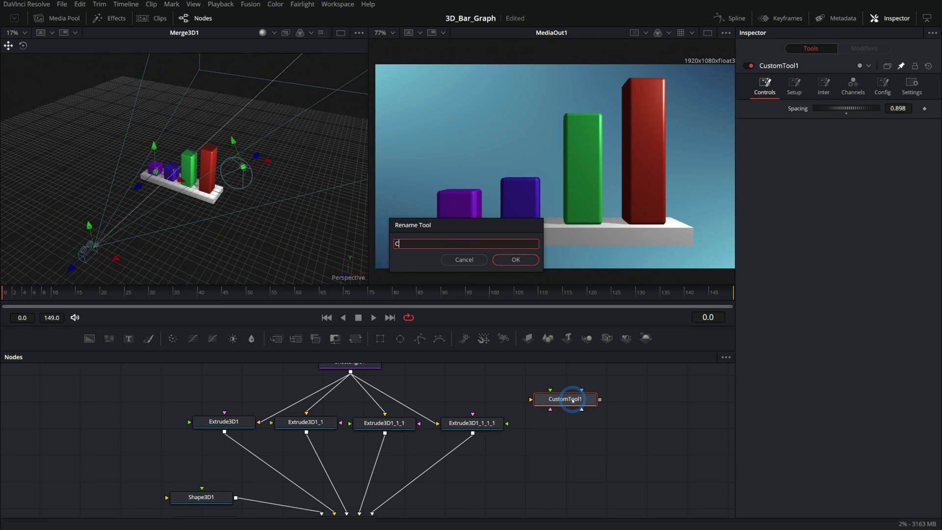
pyautogui.write('Controls')
pyautogui.press('Return')
pyautogui.moveTo(548, 399); pyautogui.dragTo(576, 440)
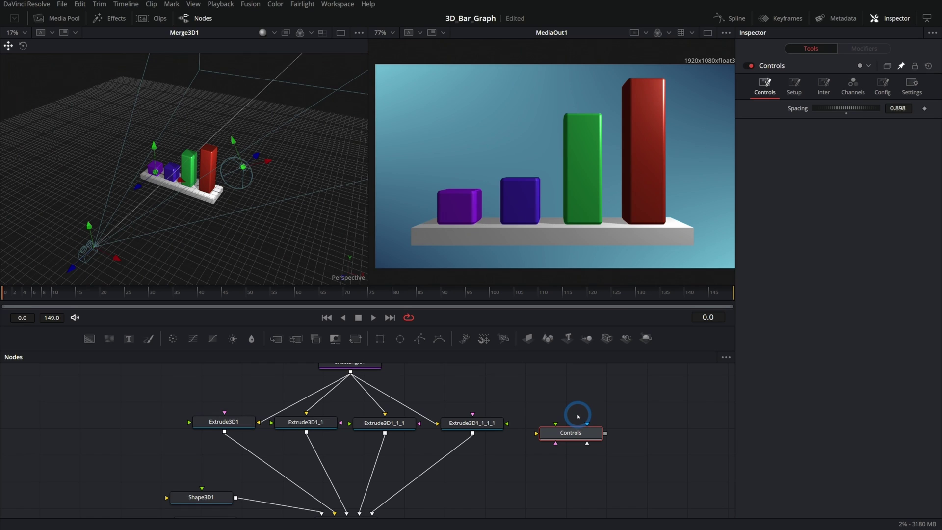
pyautogui.click(578, 416)
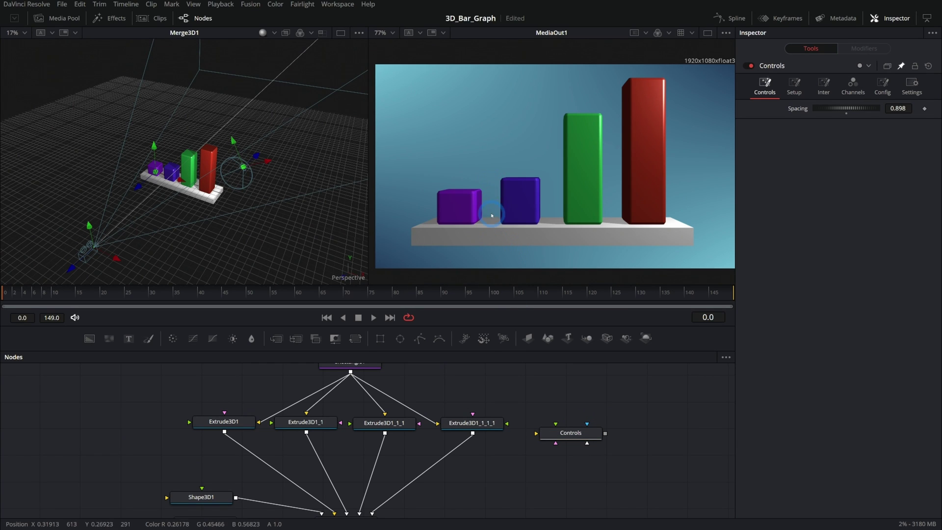
# Step: Fine-tune the Spacing value of the Controls node to 0.892
pyautogui.click(564, 433)
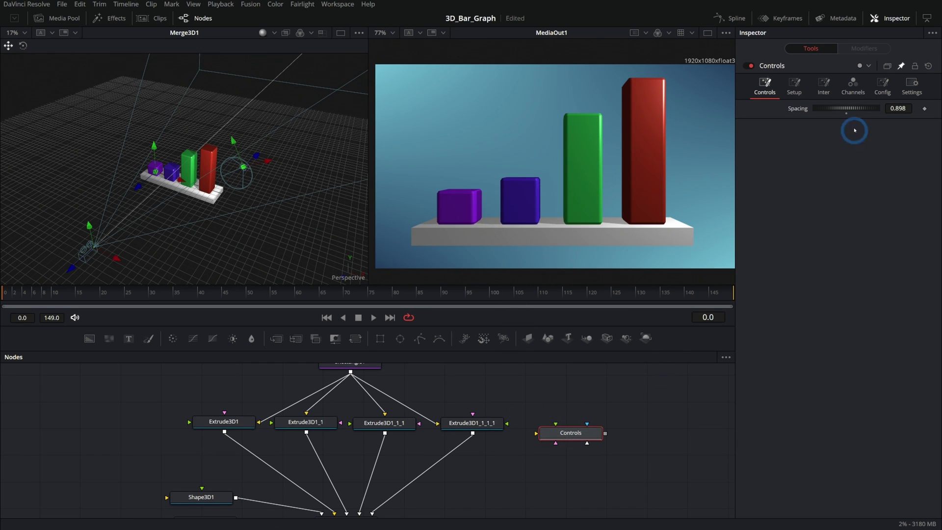
pyautogui.scroll(-2, 893, 109)
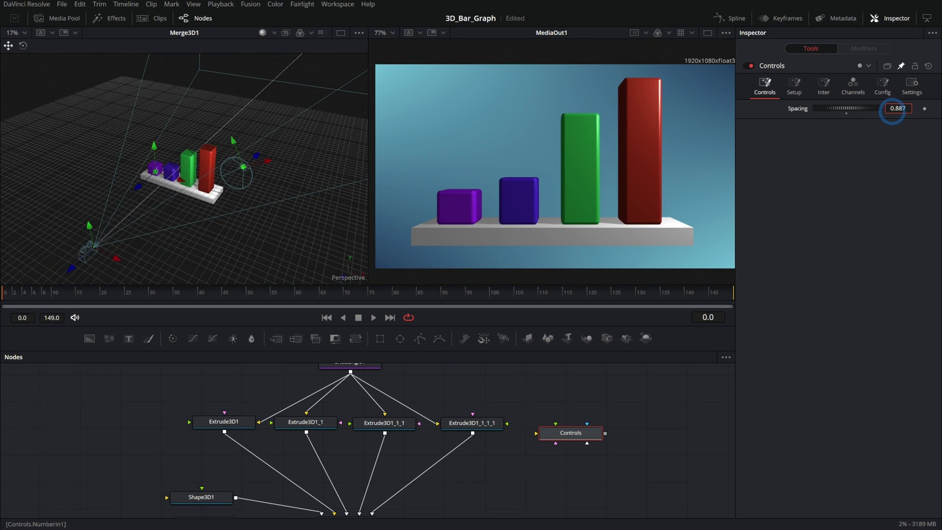
pyautogui.scroll(-2, 892, 109)
pyautogui.scroll(2, 891, 109)
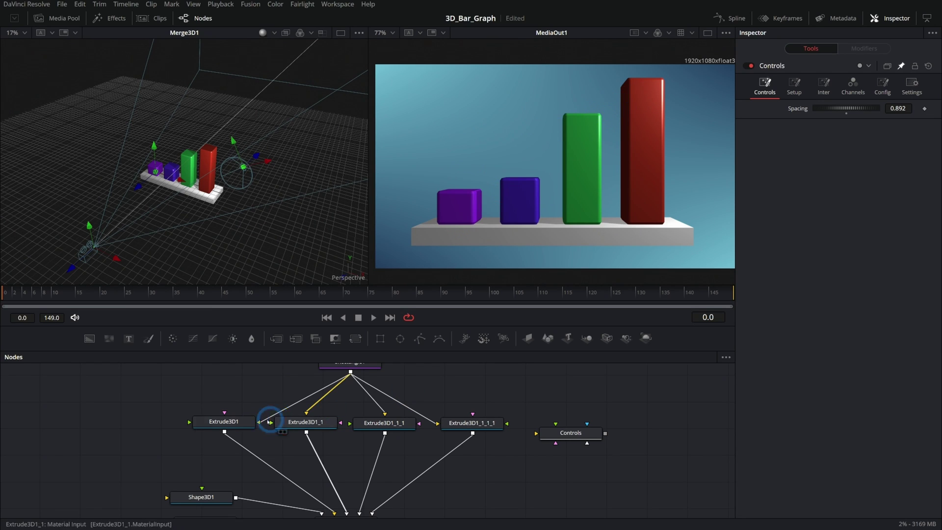
# Step: Show Number 2 on the Controls node and name that control Bar 1
pyautogui.click(234, 420)
pyautogui.click(794, 84)
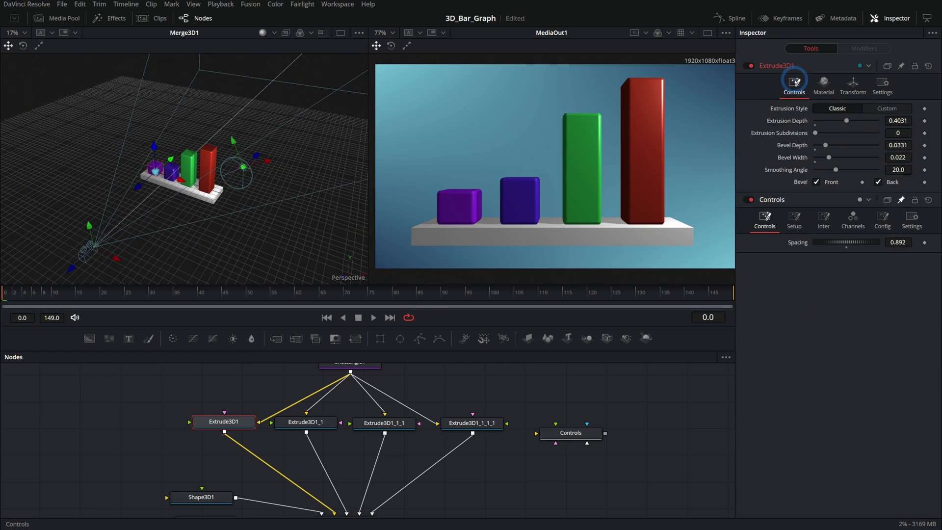
pyautogui.click(569, 432)
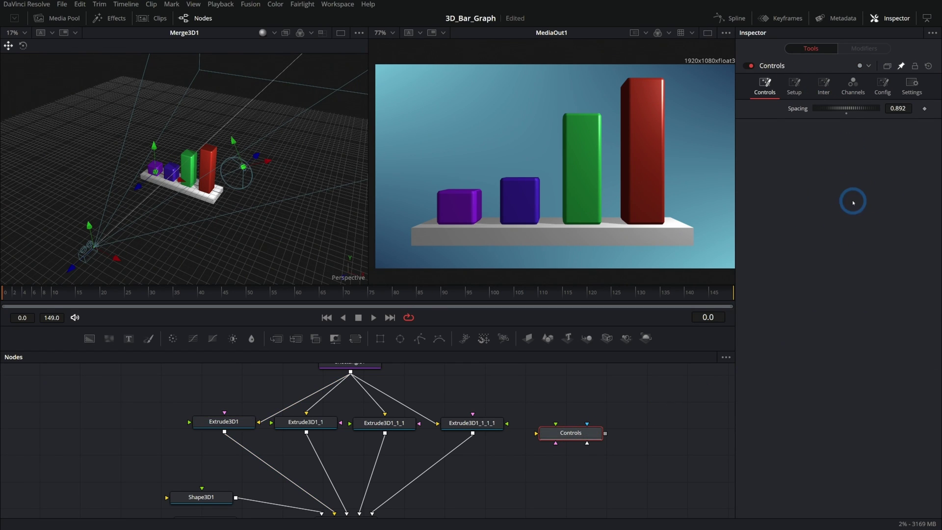
pyautogui.click(880, 89)
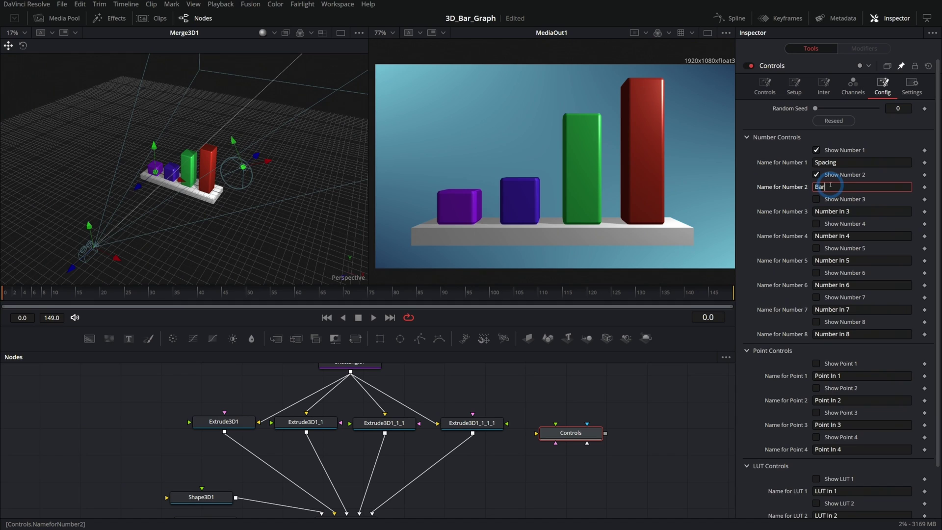
pyautogui.click(769, 87)
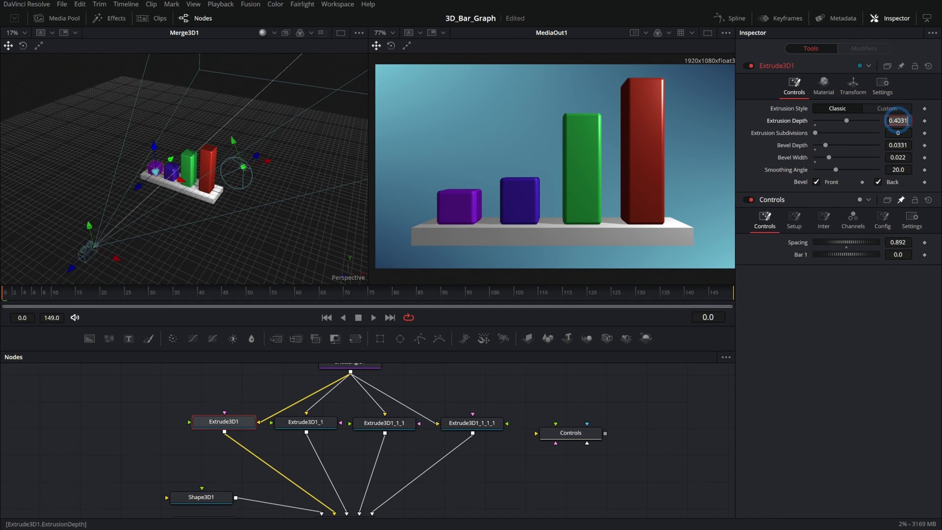
# Step: Link the purple bar's extrusion depth to the expression Controls.NumberIn2, and set Bar 1 to 0.425
pyautogui.write('=')
pyautogui.press('Return')
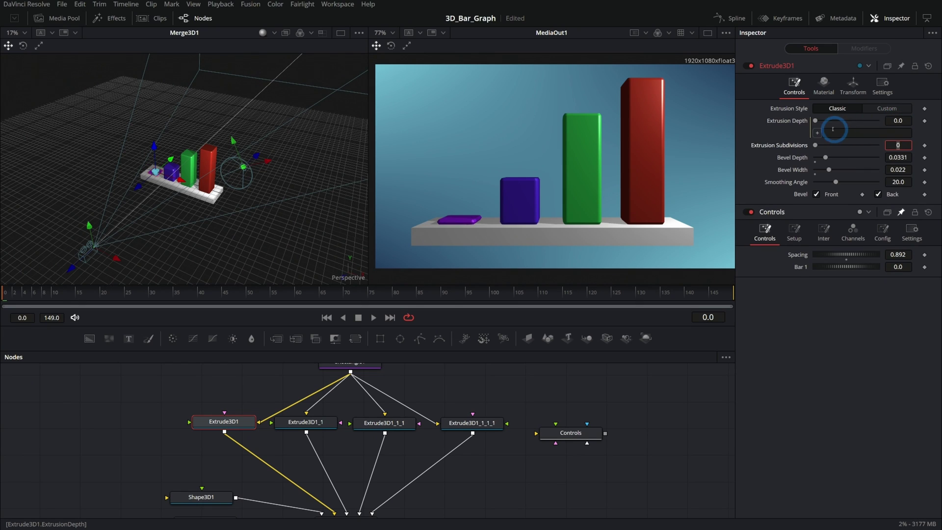
pyautogui.moveTo(818, 133); pyautogui.dragTo(815, 268)
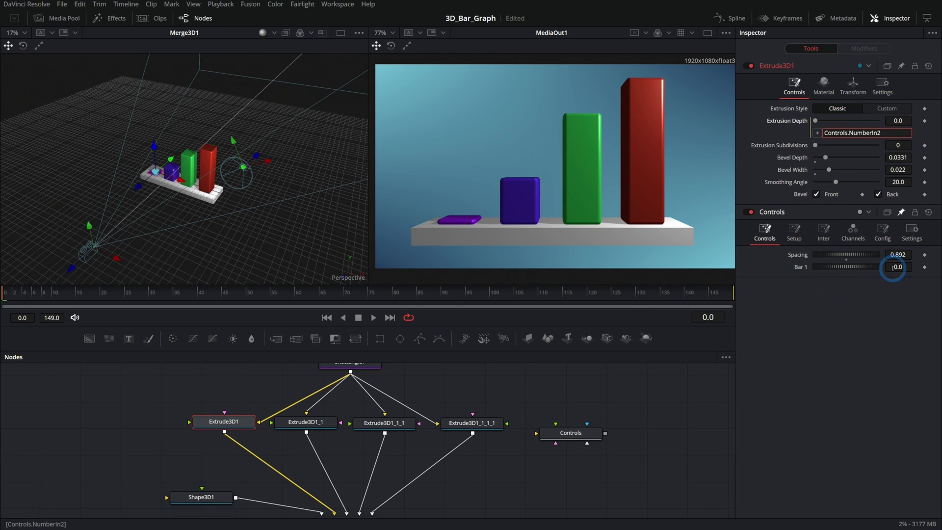
pyautogui.press('Tab')
pyautogui.moveTo(836, 269); pyautogui.dragTo(855, 270)
# Step: Rename the purple and blue bars' extrude nodes as Bar1_X3D and Bar2_X3D
pyautogui.click(313, 421)
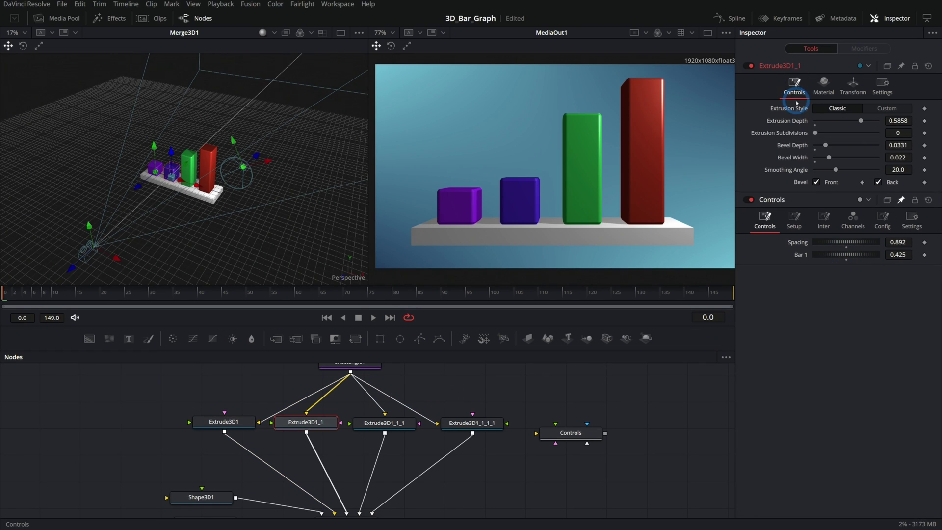
pyautogui.click(247, 423)
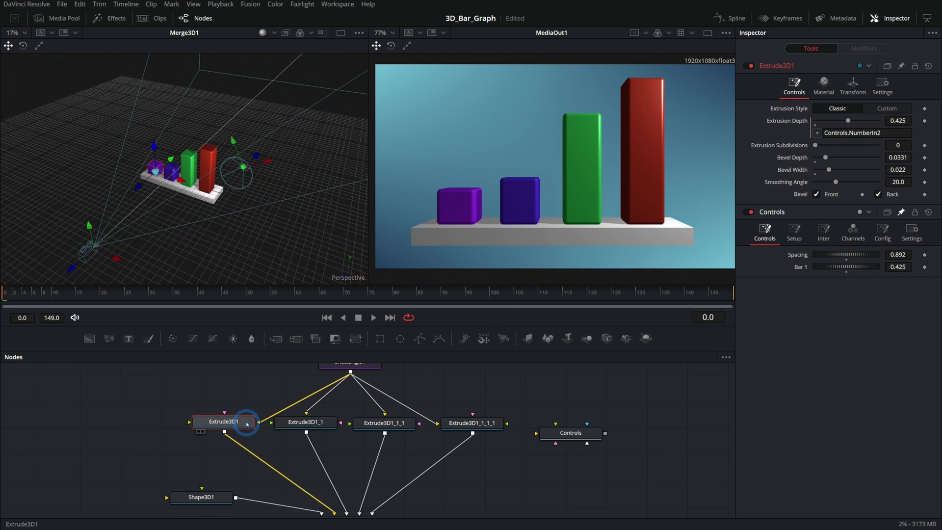
pyautogui.press('F2')
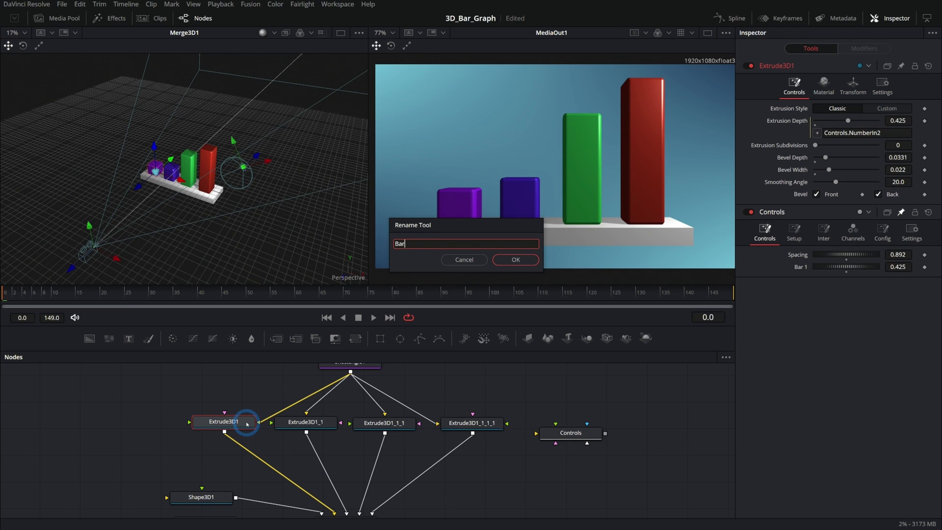
pyautogui.write('Bar1_X3D')
pyautogui.press('Return')
pyautogui.click(325, 422)
pyautogui.press('F2')
pyautogui.write('Bar2_X3D')
pyautogui.press('Return')
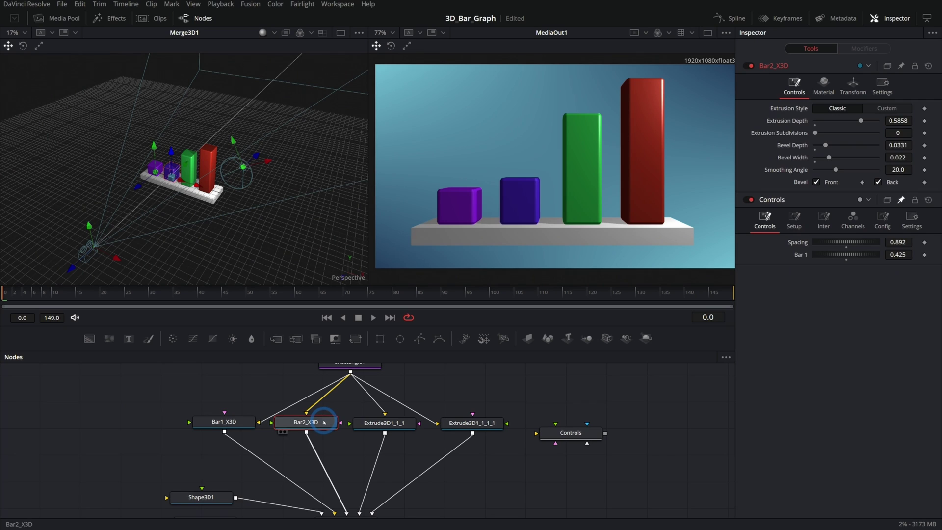
# Step: Rename the green and red bars' extrude nodes as Bar3_X3D and Bar4_X3D
pyautogui.click(370, 426)
pyautogui.press('F2')
pyautogui.write('Bar3_X3D')
pyautogui.press('Return')
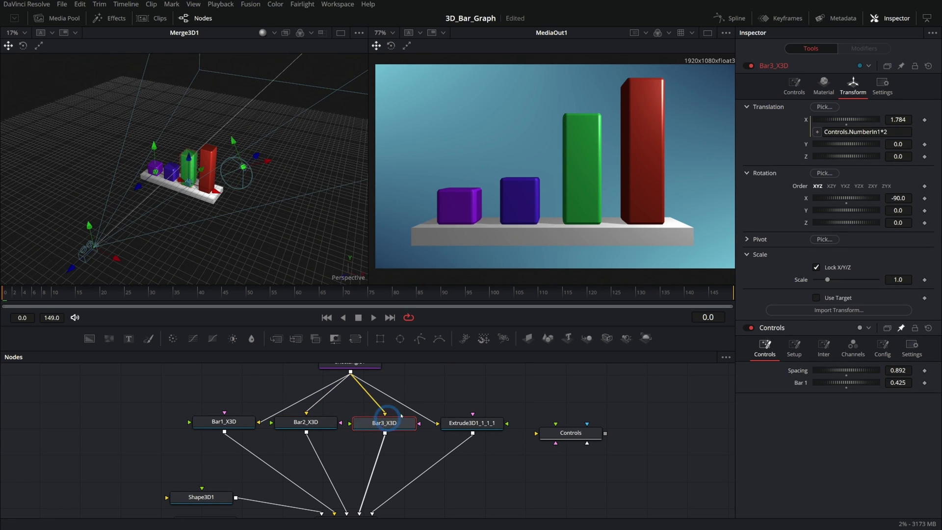
pyautogui.click(466, 423)
pyautogui.press('F2')
pyautogui.write('Bar')
pyautogui.press('Return')
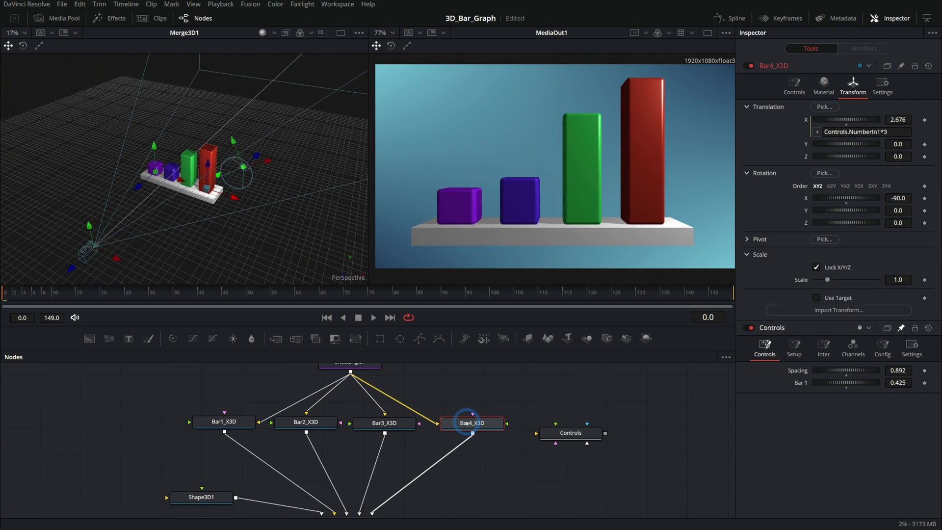
# Step: Name Numbers 3, 4 and 5 of the Controls node Bar 2, Bar 3 and Bar 4, and show all three
pyautogui.click(570, 433)
pyautogui.click(306, 421)
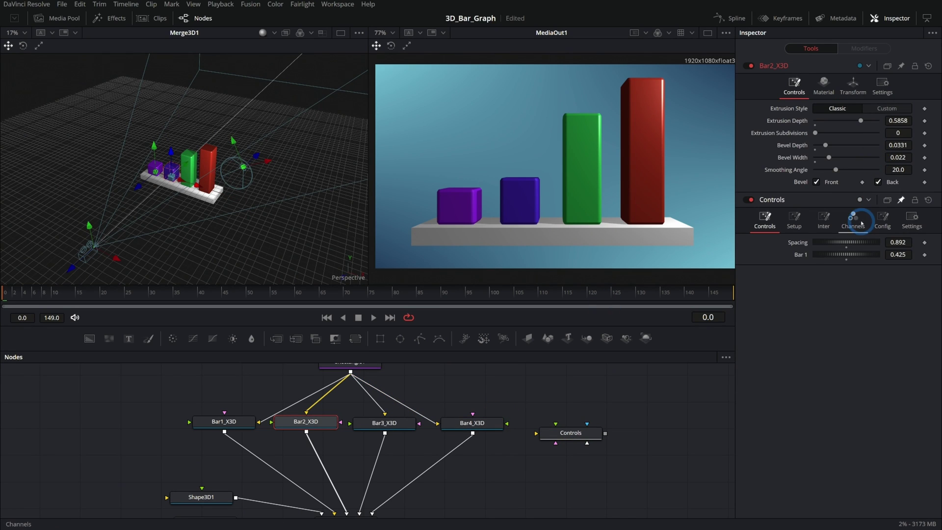
pyautogui.click(882, 219)
pyautogui.click(841, 345)
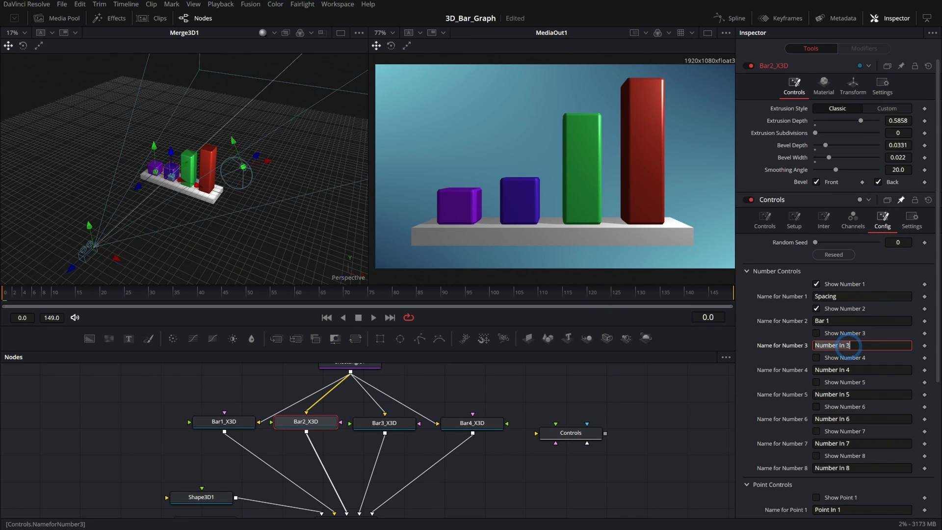
pyautogui.write('Bar 2')
pyautogui.press('Tab')
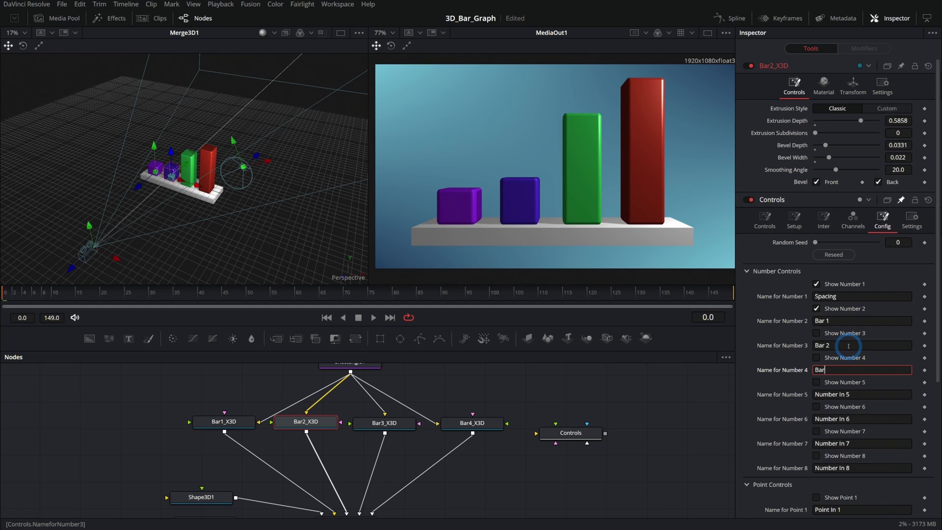
pyautogui.press('Tab')
pyautogui.write('Bar 4')
pyautogui.click(816, 382)
pyautogui.click(816, 357)
pyautogui.click(816, 333)
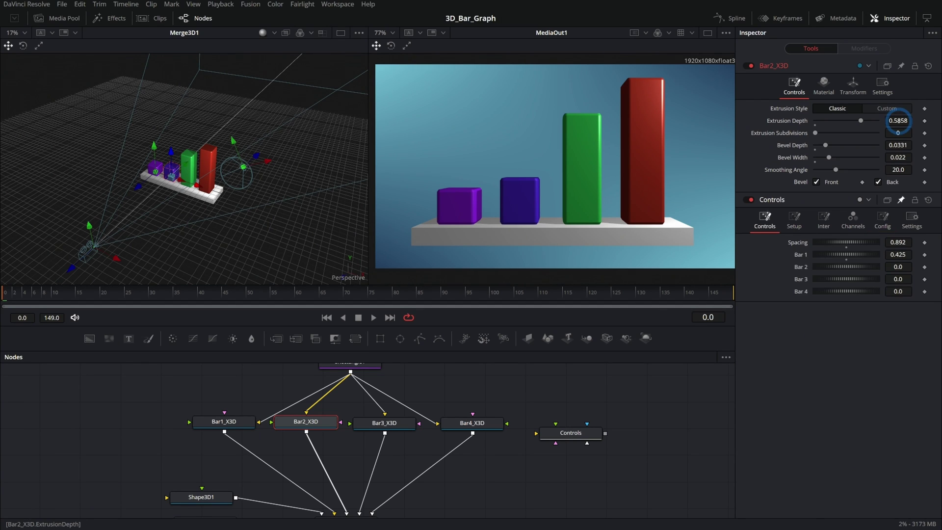
# Step: Link the extrusion depths of Bar2_X3D and Bar3_X3D to the Bar 2 and Bar 3 controls through expressions
pyautogui.write('=')
pyautogui.press('Return')
pyautogui.moveTo(819, 132); pyautogui.dragTo(799, 269)
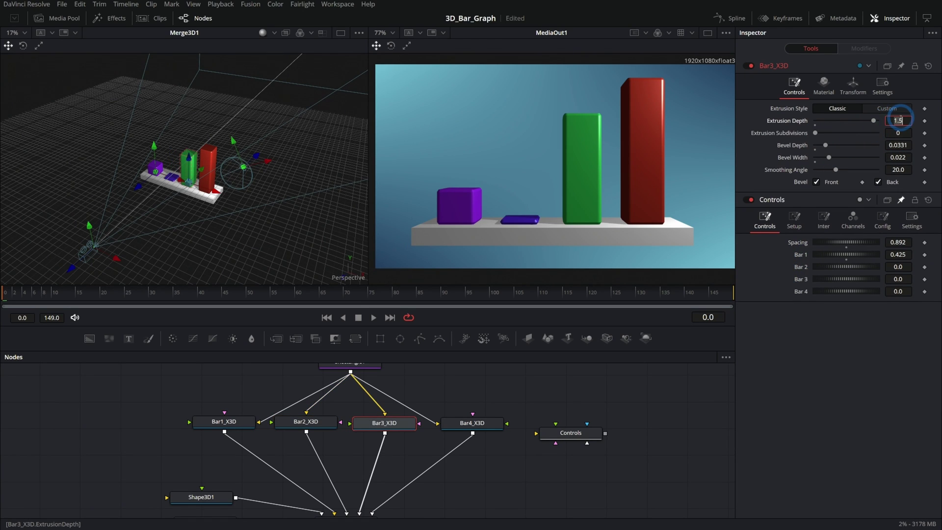
pyautogui.press('Return')
pyautogui.moveTo(898, 120); pyautogui.dragTo(801, 279)
# Step: Link the extrusion depth of Bar4_X3D to the Bar 4 control with the expression Controls.NumberIn5
pyautogui.click(471, 422)
pyautogui.click(898, 121)
pyautogui.write('=')
pyautogui.press('Return')
pyautogui.moveTo(817, 132); pyautogui.dragTo(800, 304)
# Step: Set the bar height controls to 0.2 for Bar 1, 0.8 for Bar 2, 0.6 for Bar 3 and 2 for Bar 4
pyautogui.click(898, 267)
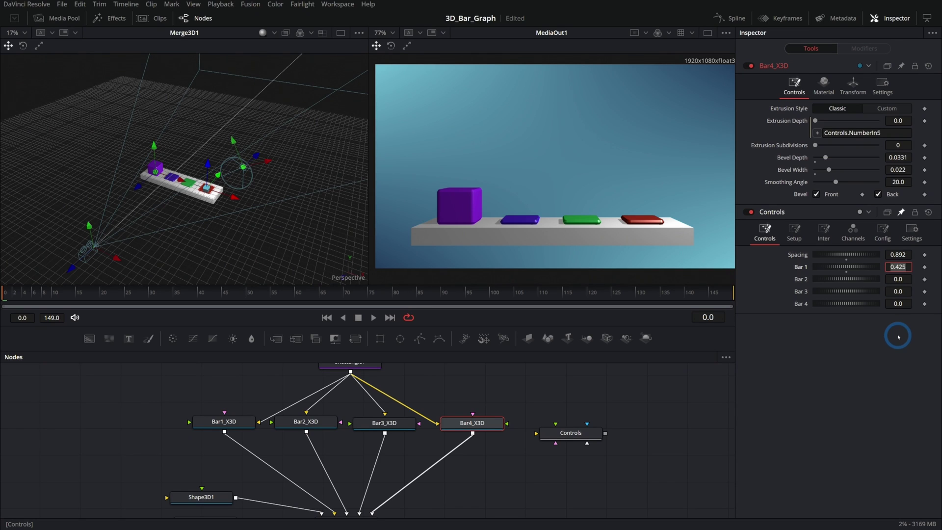
pyautogui.write('.2')
pyautogui.press('Tab')
pyautogui.write('.8')
pyautogui.press('Tab')
pyautogui.write('.6')
pyautogui.press('Tab')
pyautogui.write('2')
pyautogui.press('Tab')
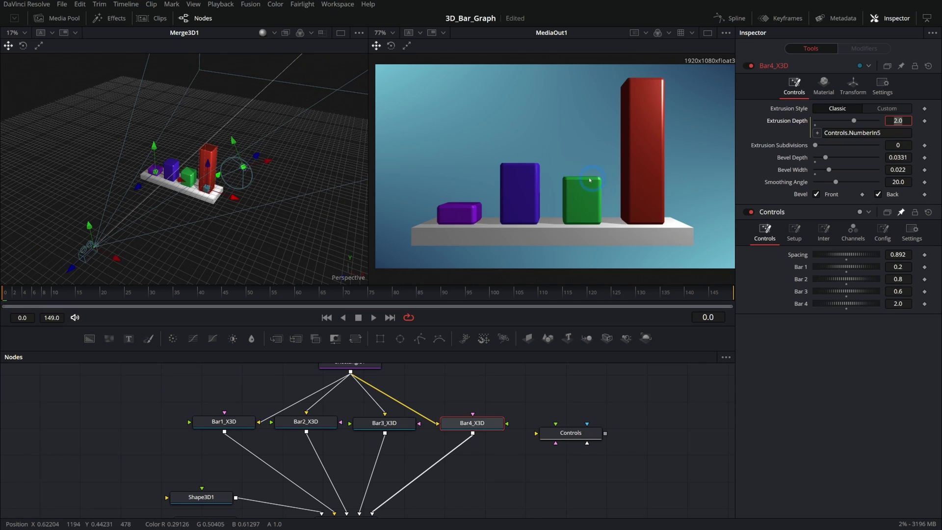
pyautogui.click(633, 196)
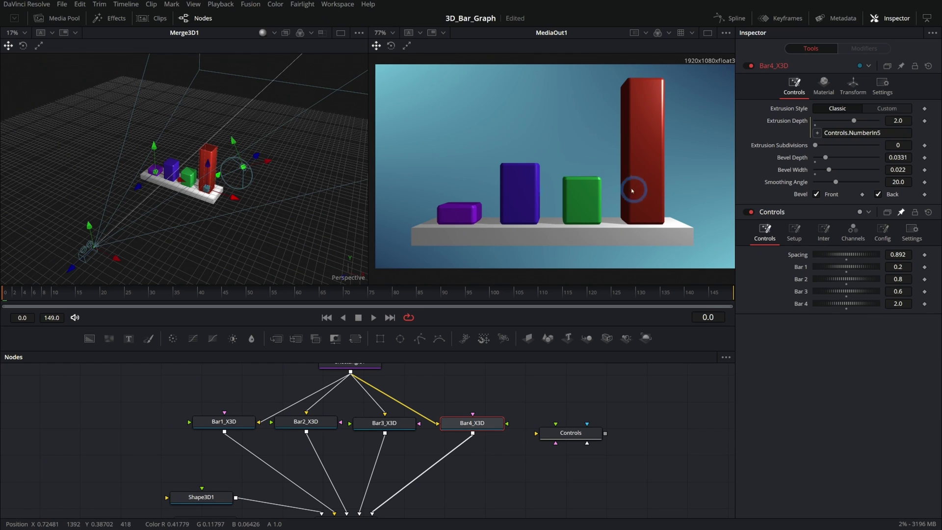
# Step: Add a Text3D node and a second Merge3D node, and connect the text through the new merge into Merge3D1
pyautogui.moveTo(537, 417); pyautogui.dragTo(516, 411)
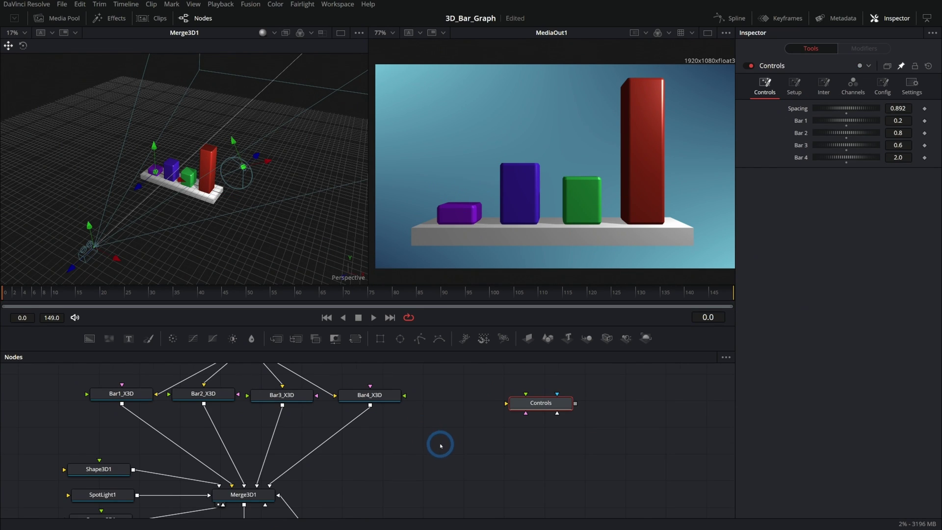
pyautogui.moveTo(440, 445); pyautogui.dragTo(429, 439)
pyautogui.moveTo(569, 339); pyautogui.dragTo(469, 441)
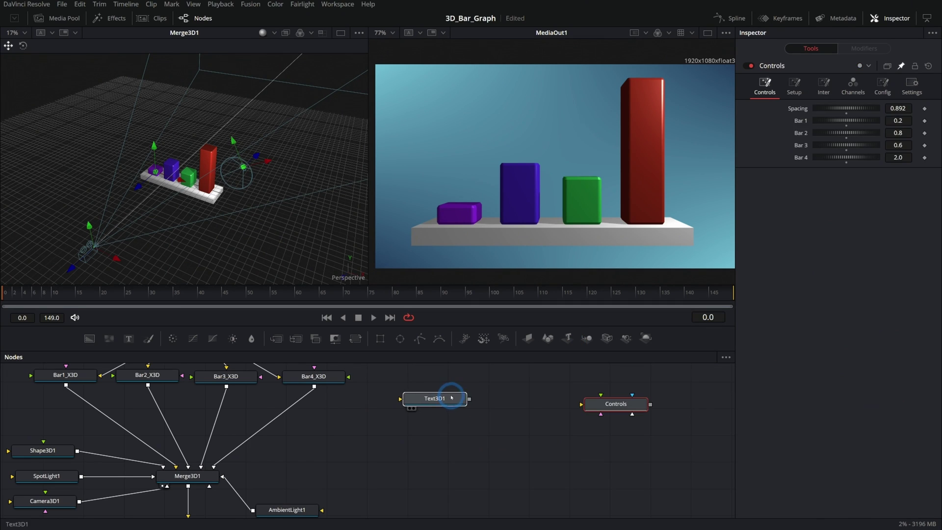
pyautogui.click(452, 398)
pyautogui.moveTo(586, 337); pyautogui.dragTo(461, 434)
pyautogui.moveTo(469, 399); pyautogui.dragTo(193, 475)
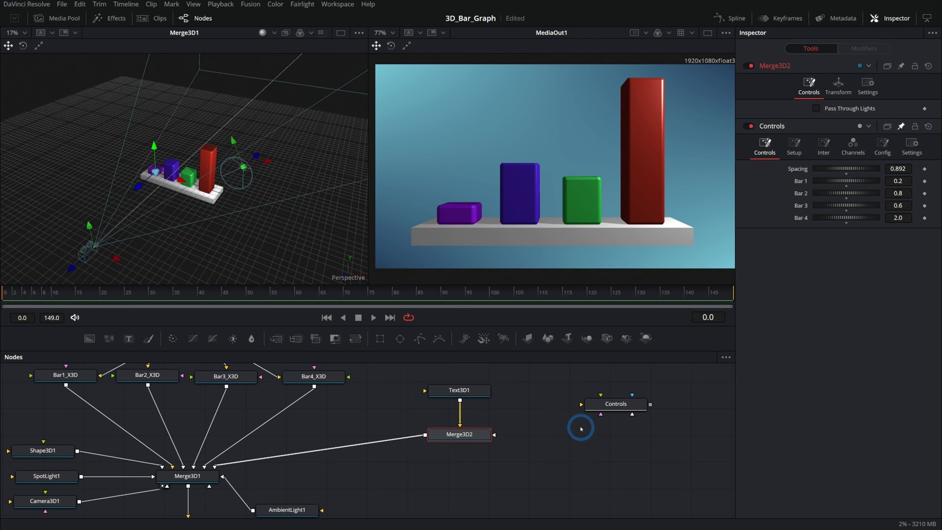
# Step: Enter 34% as the text of the Text3D1 node
pyautogui.click(478, 390)
pyautogui.click(802, 142)
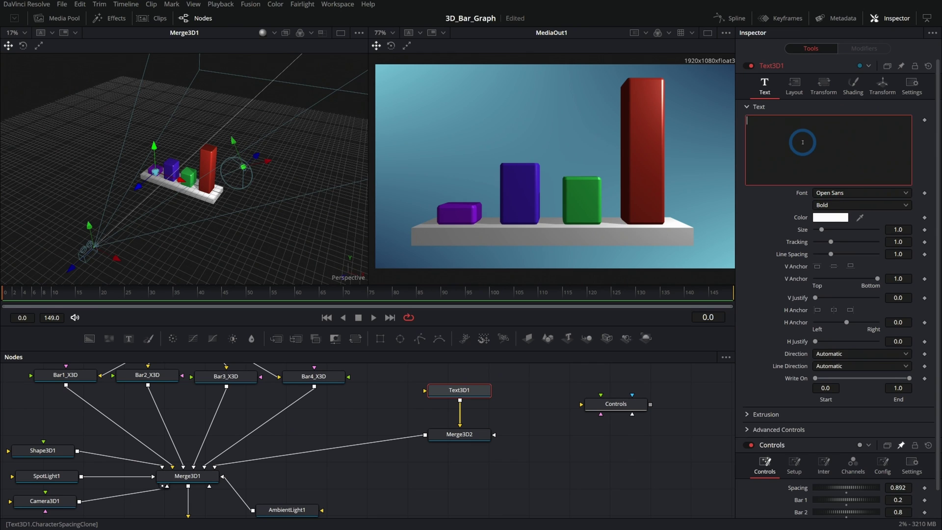
pyautogui.write('34%')
pyautogui.moveTo(191, 267); pyautogui.dragTo(280, 234)
pyautogui.scroll(5, 136, 157)
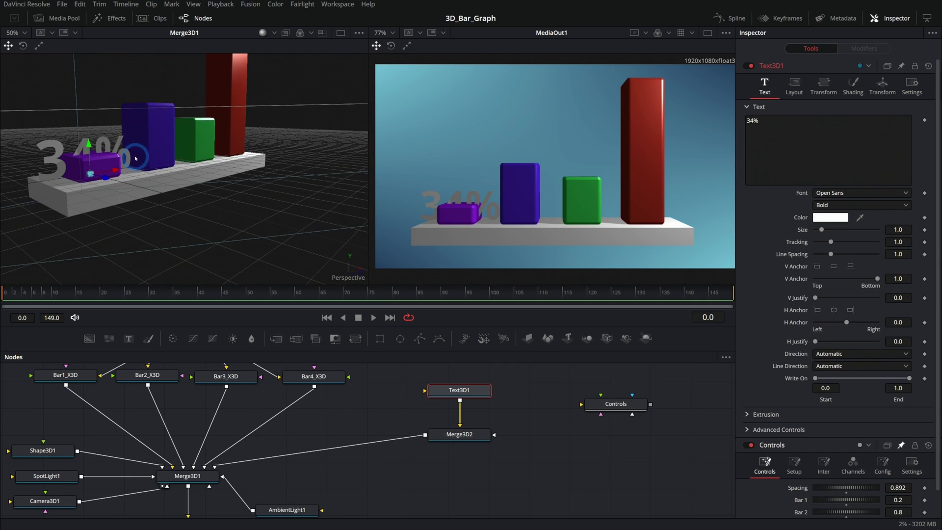
# Step: Move the 34% text forward and down onto the front of the base below the purple bar, and set its size to 0.37
pyautogui.scroll(-2, 141, 166)
pyautogui.moveTo(141, 169); pyautogui.dragTo(160, 184)
pyautogui.click(912, 231)
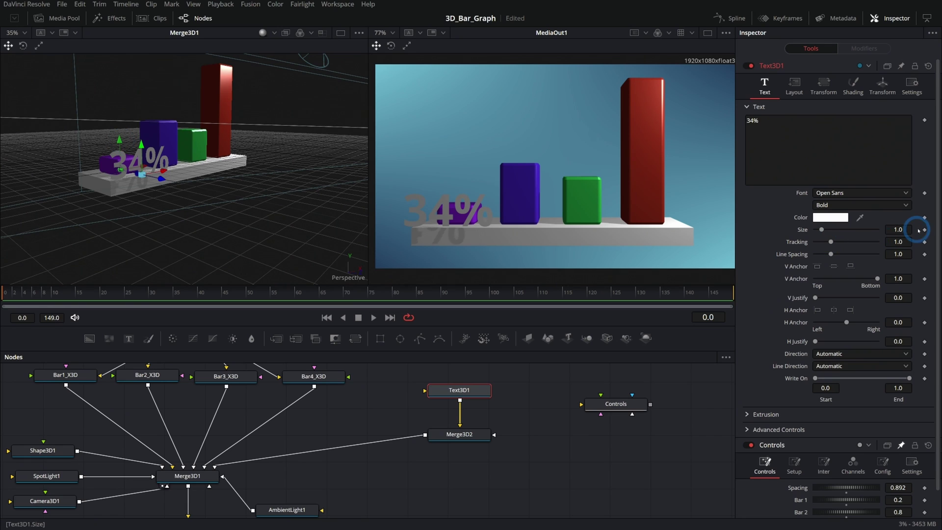
pyautogui.moveTo(905, 227); pyautogui.dragTo(880, 228)
pyautogui.moveTo(141, 145); pyautogui.dragTo(142, 156)
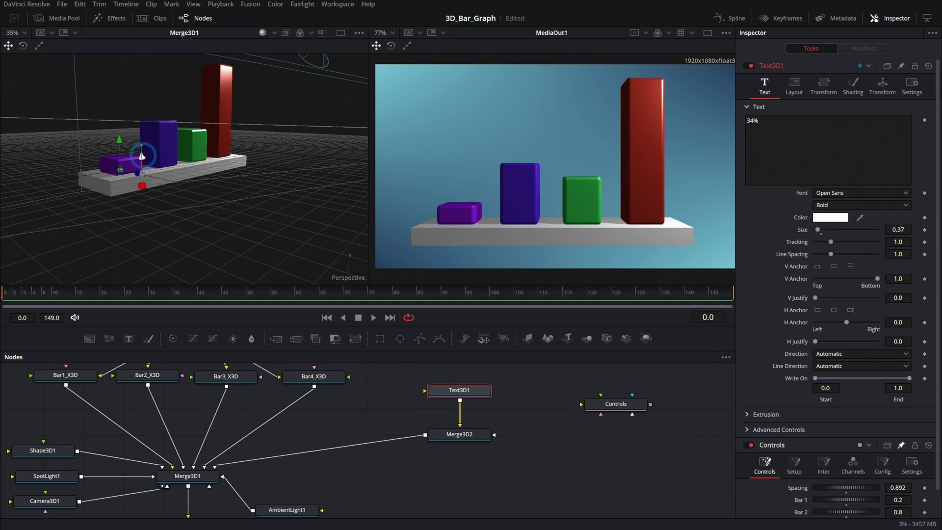
# Step: Color the 34% text near-black and extrude it with depth 0.0661, bevel depth 0.011 and bevel width 0.0047
pyautogui.click(830, 217)
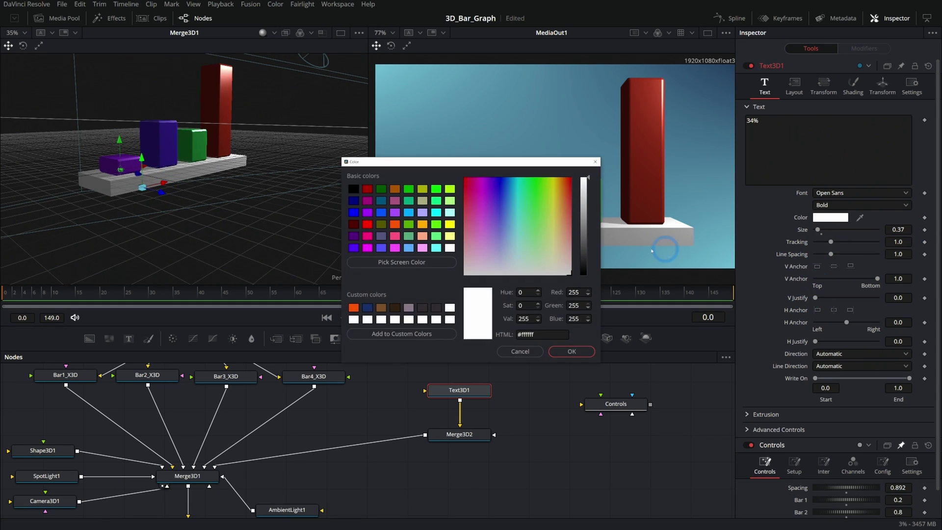
pyautogui.moveTo(579, 241); pyautogui.dragTo(580, 273)
pyautogui.click(571, 351)
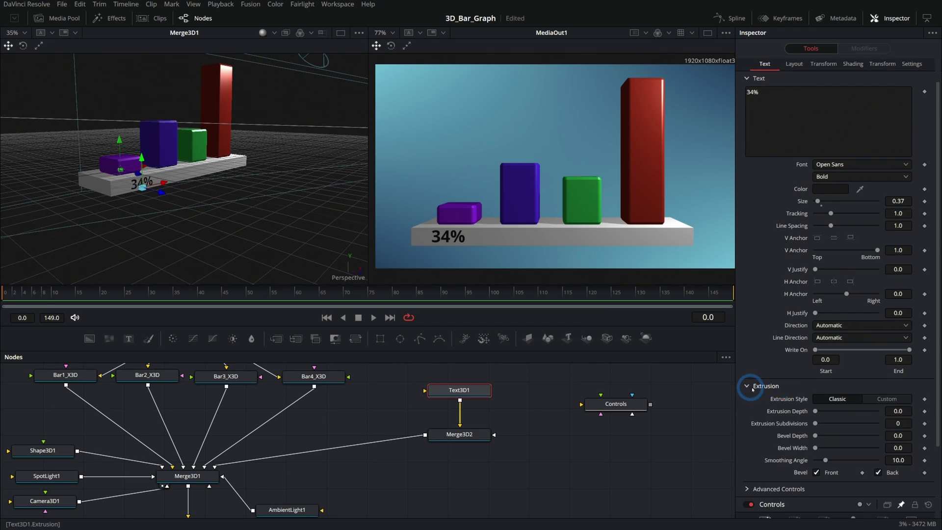
pyautogui.click(747, 386)
pyautogui.moveTo(816, 324); pyautogui.dragTo(818, 360)
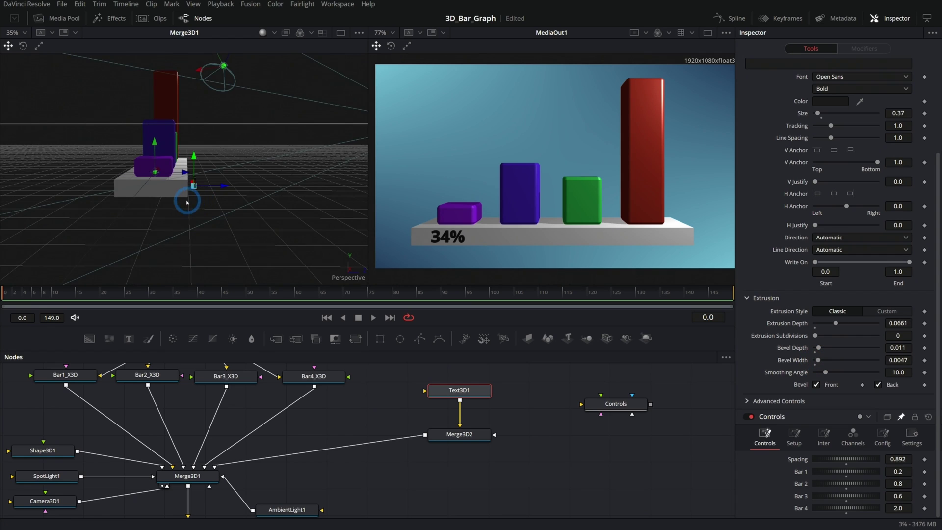
# Step: Move the 34% text back along Z until it sits against the front face of the base
pyautogui.scroll(6, 188, 201)
pyautogui.scroll(-2, 186, 206)
pyautogui.moveTo(221, 186); pyautogui.dragTo(196, 180)
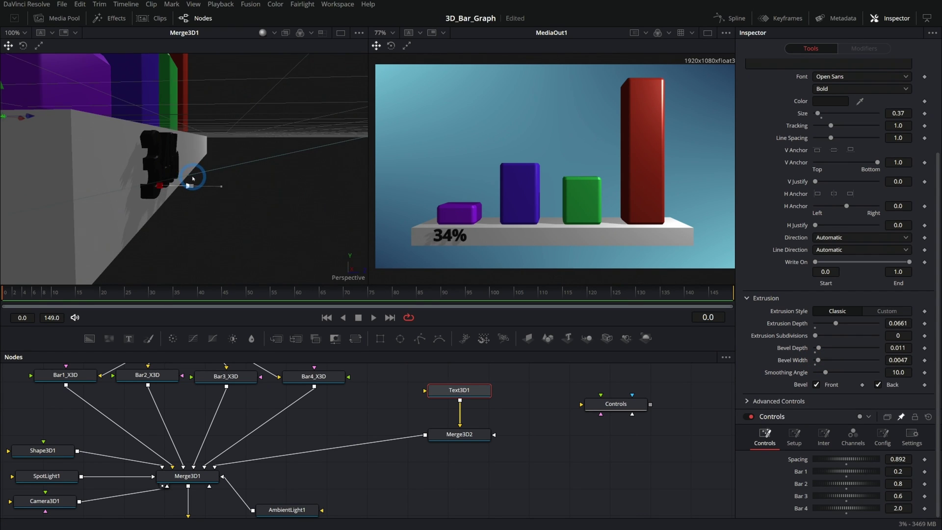
pyautogui.moveTo(243, 208)
pyautogui.mouseDown()
pyautogui.moveTo(190, 189)
pyautogui.moveTo(249, 198)
pyautogui.moveTo(250, 208)
pyautogui.mouseUp()
# Step: Set the text size to 0.26 and adjust its height on the front face of the base
pyautogui.click(897, 113)
pyautogui.write('0.26')
pyautogui.press('Return')
pyautogui.moveTo(153, 162); pyautogui.dragTo(153, 159)
# Step: Make room around the text nodes in the node graph and rename Text3D1 to Text1
pyautogui.moveTo(604, 407); pyautogui.dragTo(609, 444)
pyautogui.moveTo(414, 405); pyautogui.dragTo(425, 386)
pyautogui.press('F2')
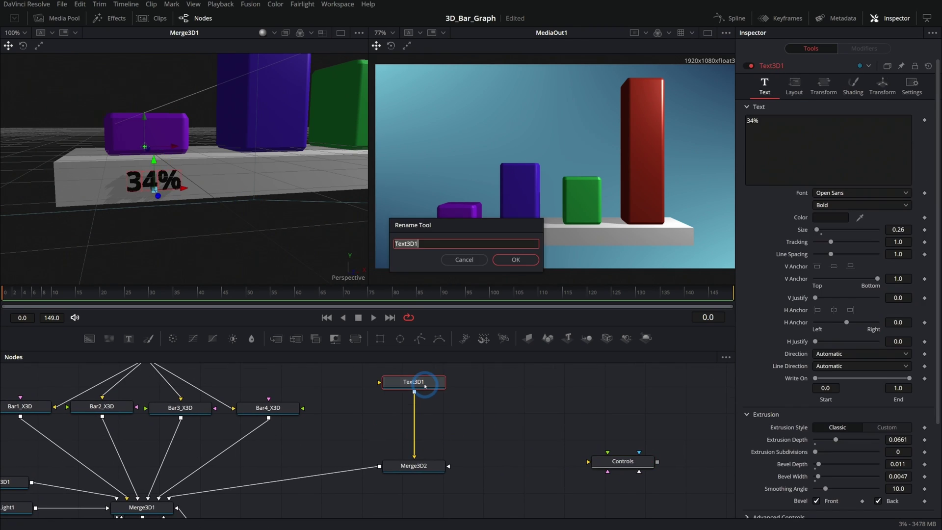
pyautogui.write('Text1')
pyautogui.press('Return')
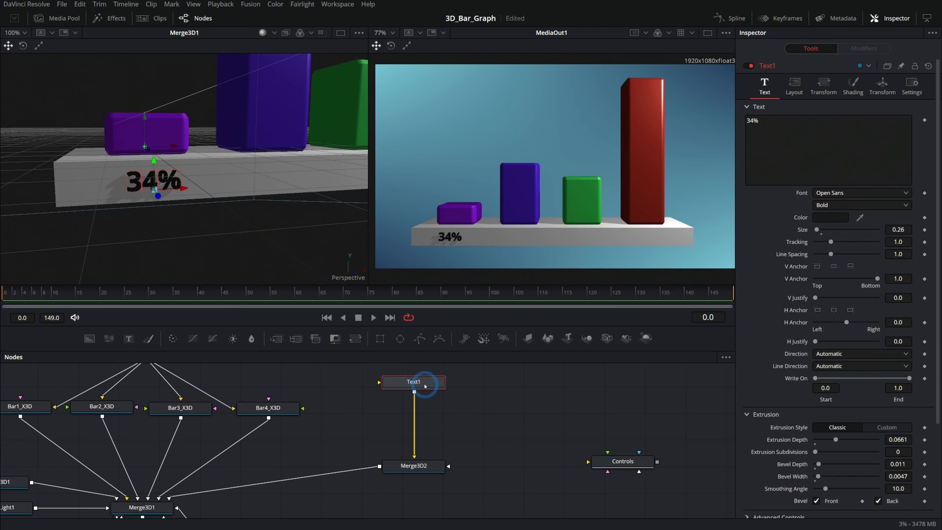
# Step: Duplicate Text1, connect the copy to Merge3D2 and rename it Text2
pyautogui.hotkey('ctrl', 'c')
pyautogui.hotkey('ctrl', 'v')
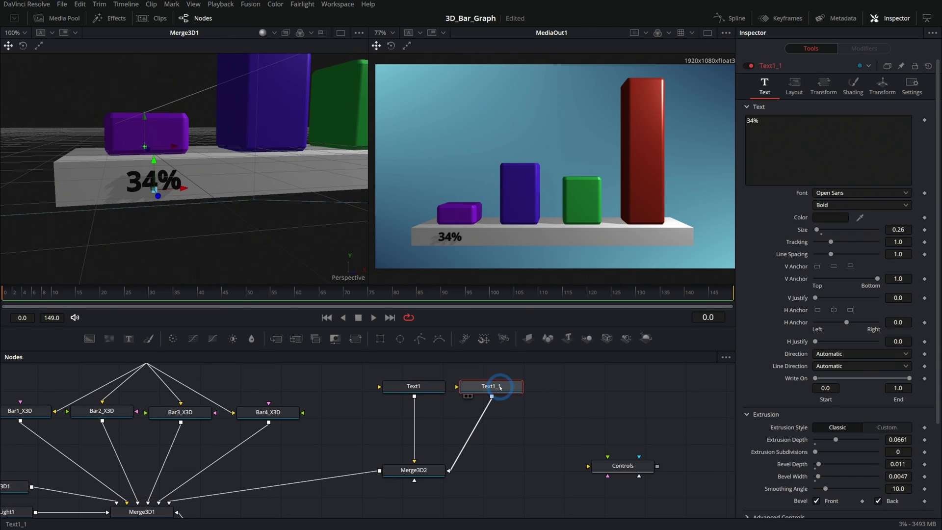
pyautogui.press('F2')
pyautogui.write('Text2')
pyautogui.press('Return')
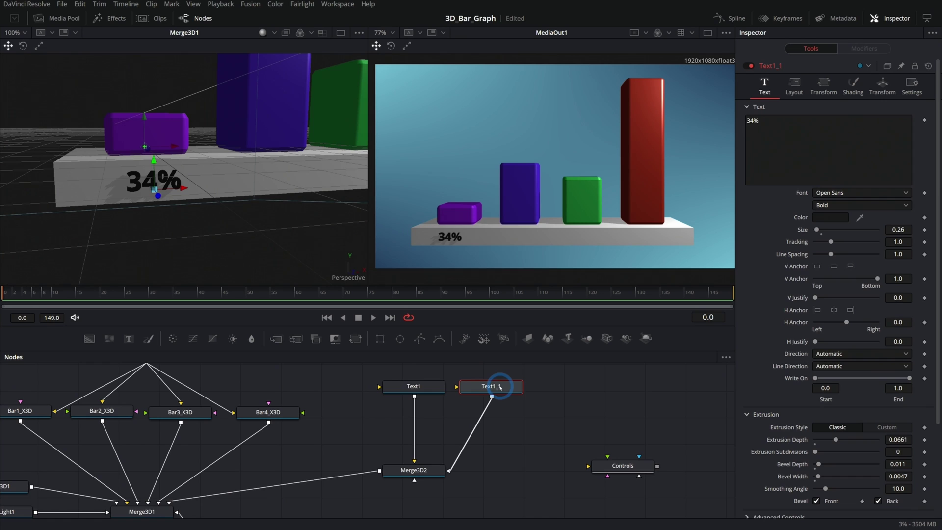
# Step: Create two more text copies named Text3 and Text4, connect them to Merge3D2 and line up the four text nodes above it
pyautogui.hotkey('ctrl', 'c')
pyautogui.hotkey('ctrl', 'v')
pyautogui.hotkey('ctrl', 'v')
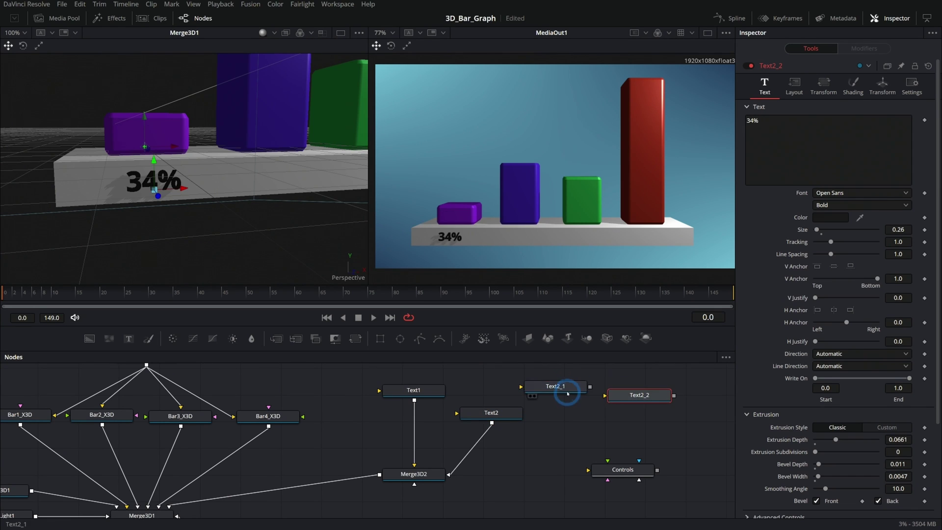
pyautogui.moveTo(672, 392); pyautogui.dragTo(393, 500)
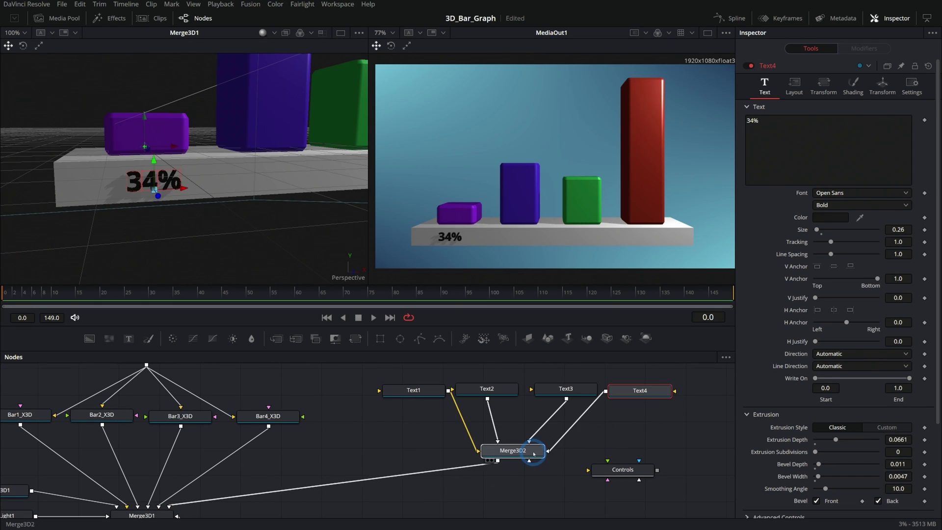
pyautogui.moveTo(536, 450); pyautogui.dragTo(535, 444)
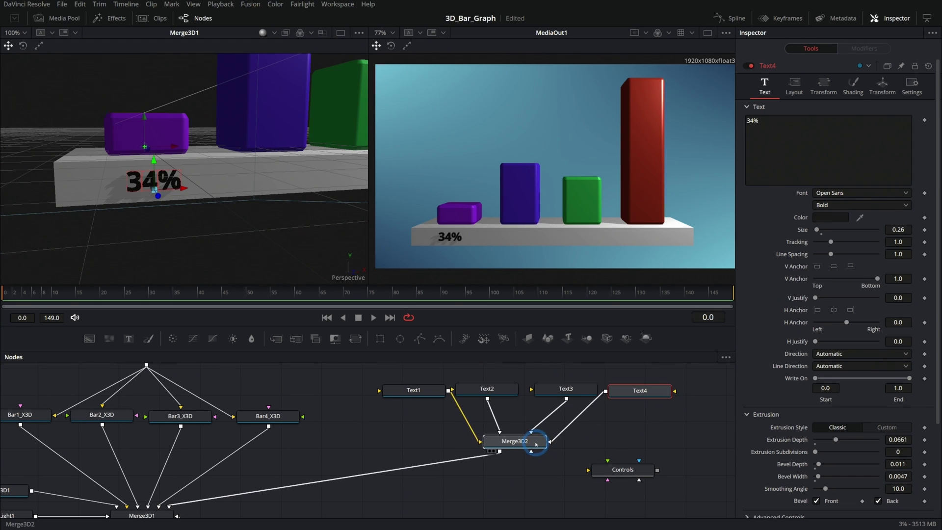
pyautogui.click(639, 396)
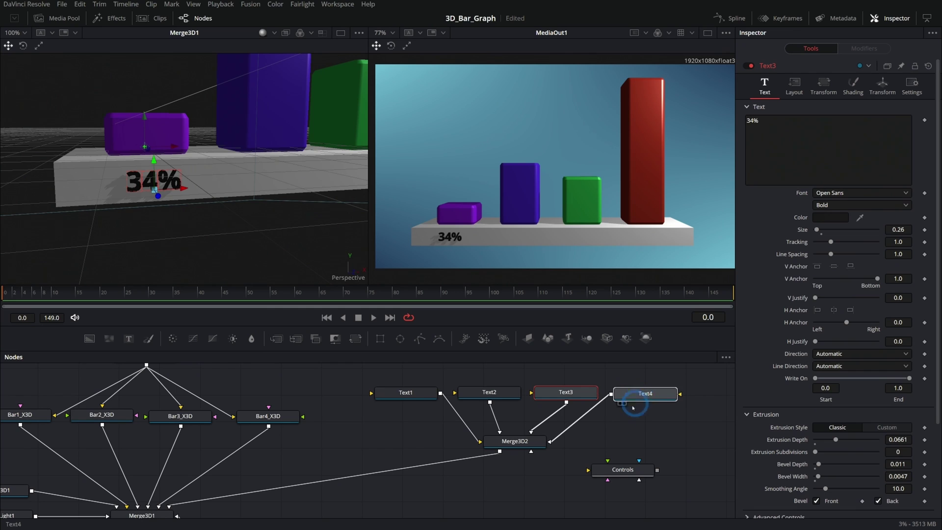
pyautogui.click(631, 430)
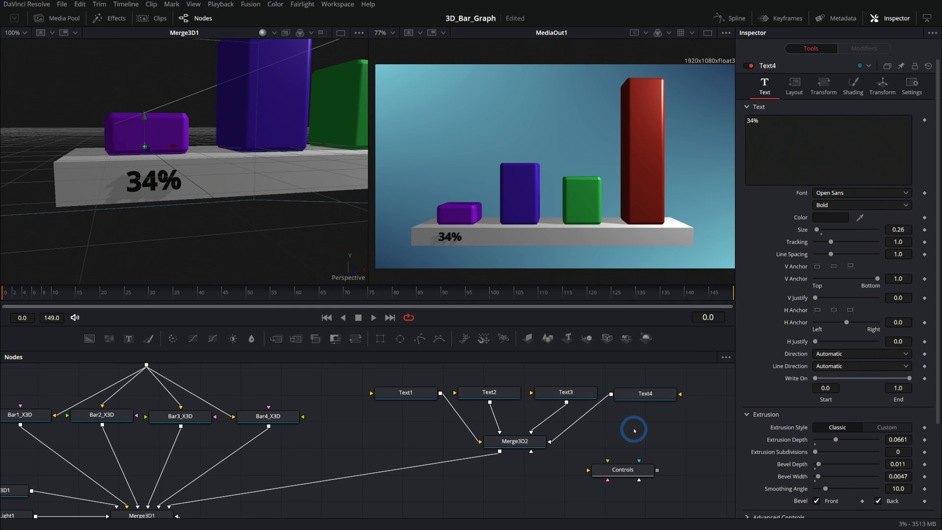
# Step: Copy the X translation expression Controls.NumberIn1 from Bar2_X3D and apply it to the X translation of Text2
pyautogui.click(486, 394)
pyautogui.click(145, 438)
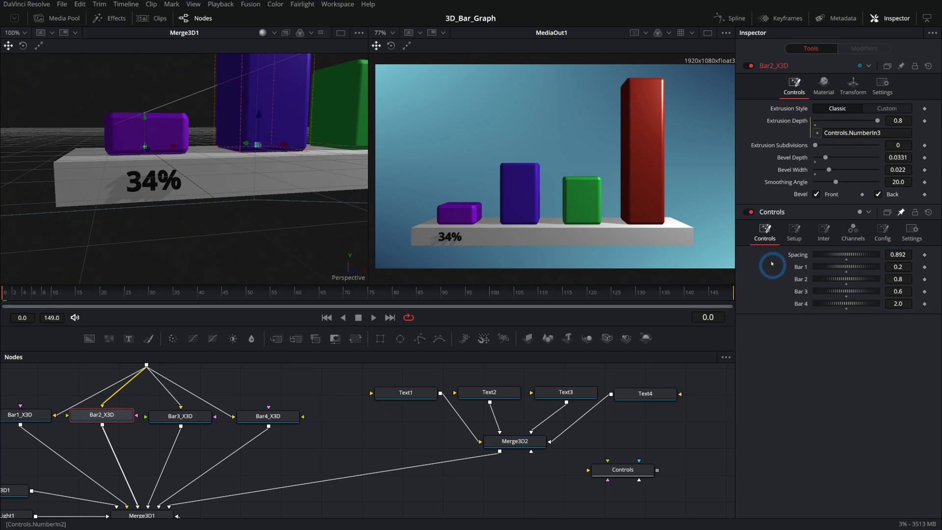
pyautogui.click(853, 84)
pyautogui.click(886, 132)
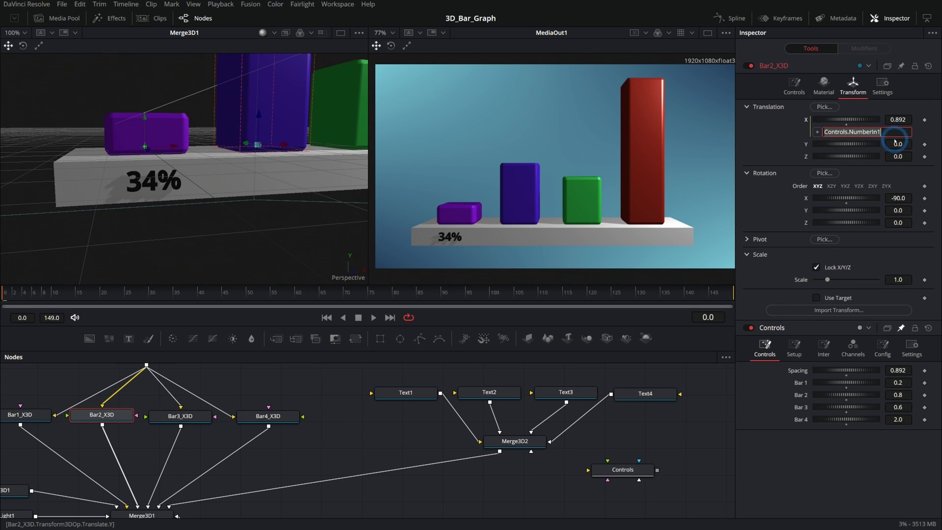
pyautogui.click(501, 392)
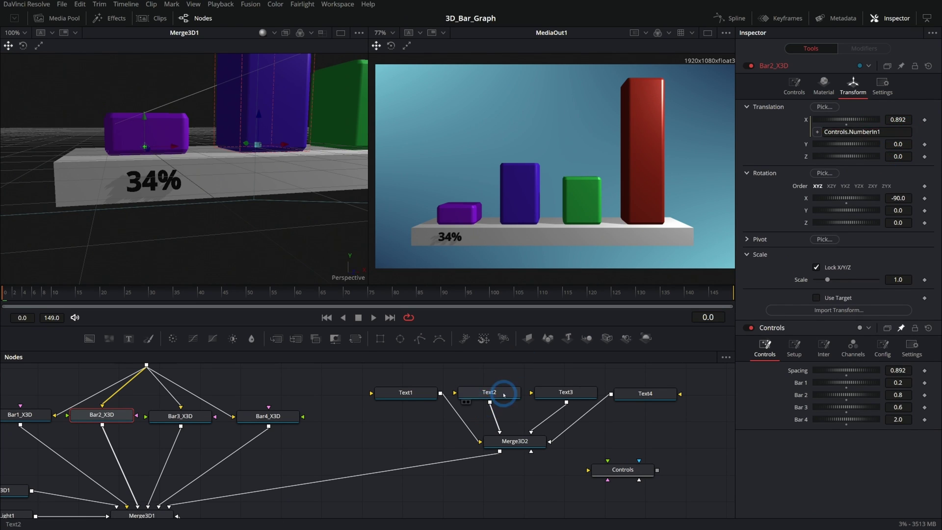
pyautogui.click(860, 90)
pyautogui.click(881, 86)
pyautogui.doubleClick(895, 122)
pyautogui.write('=')
pyautogui.press('Tab')
pyautogui.click(868, 135)
pyautogui.hotkey('ctrl', 'v')
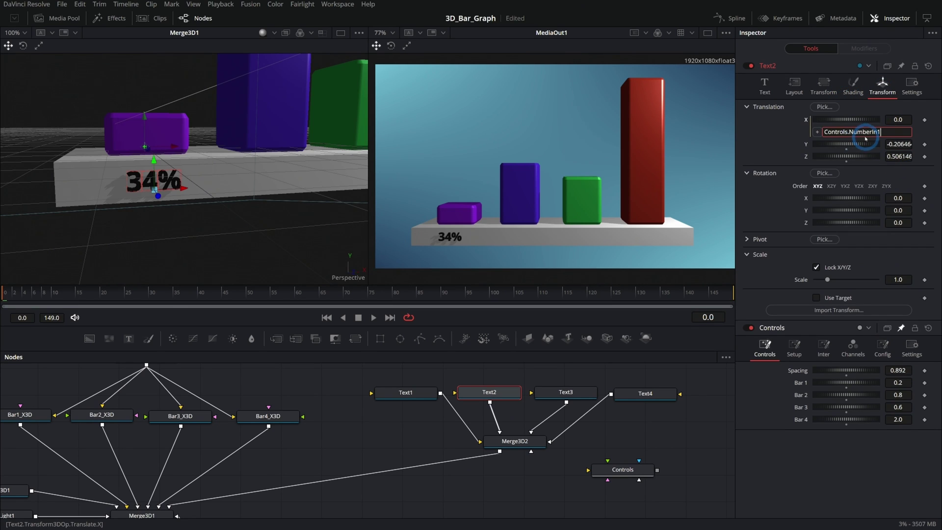
pyautogui.click(784, 142)
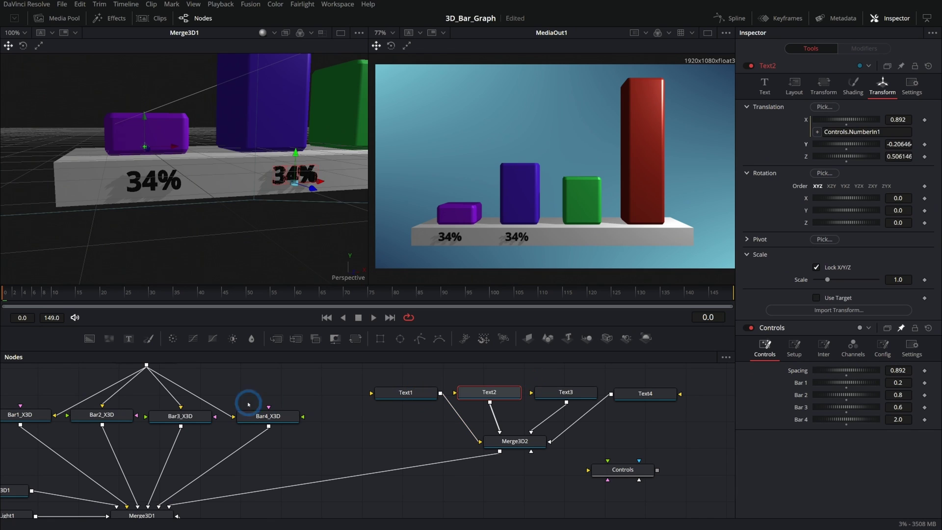
# Step: Apply the bars' X translation expressions to the labels: Controls.NumberIn1*2 for Text3 and Controls.NumberIn1*3 for Text4
pyautogui.click(180, 415)
pyautogui.click(880, 130)
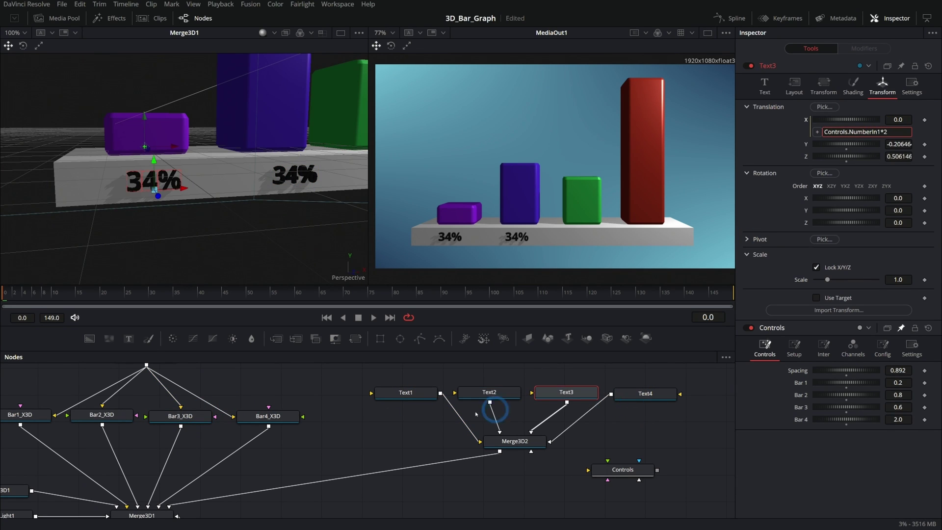
pyautogui.click(268, 416)
pyautogui.click(856, 87)
pyautogui.click(860, 132)
pyautogui.click(640, 399)
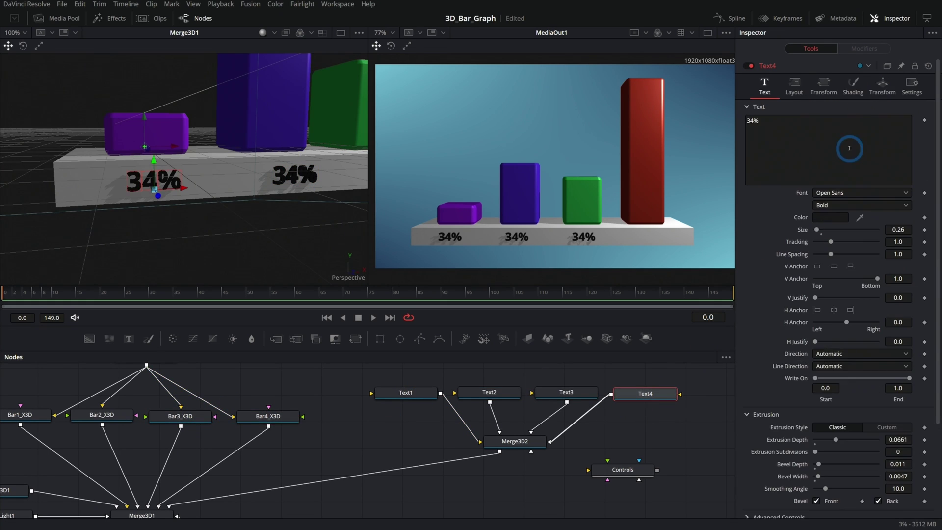
pyautogui.click(882, 86)
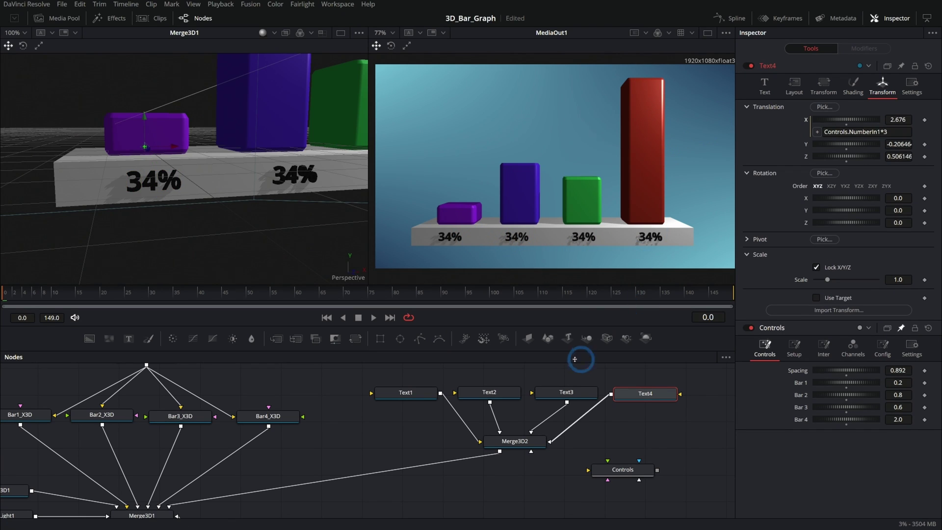
# Step: Test the linked labels by adjusting the Spacing control to 0.87
pyautogui.click(626, 470)
pyautogui.moveTo(846, 109); pyautogui.dragTo(853, 112)
pyautogui.click(460, 242)
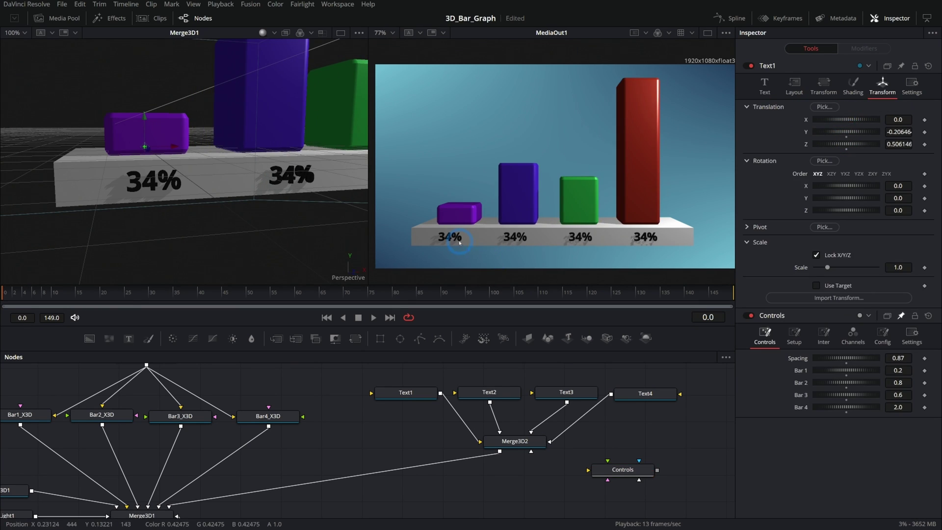
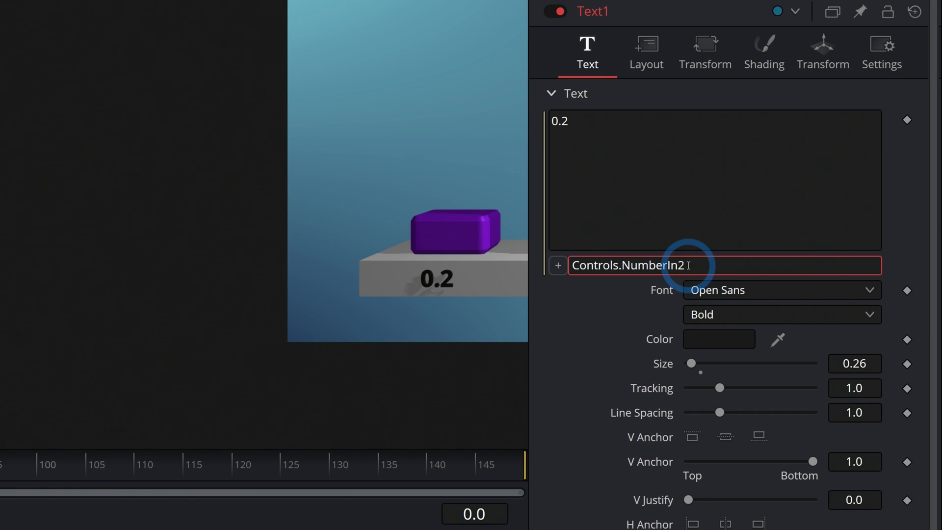
# Step: Set the text expression of Text1 to Controls.NumberIn2*100, after trying a multiplier of 10
pyautogui.click(644, 306)
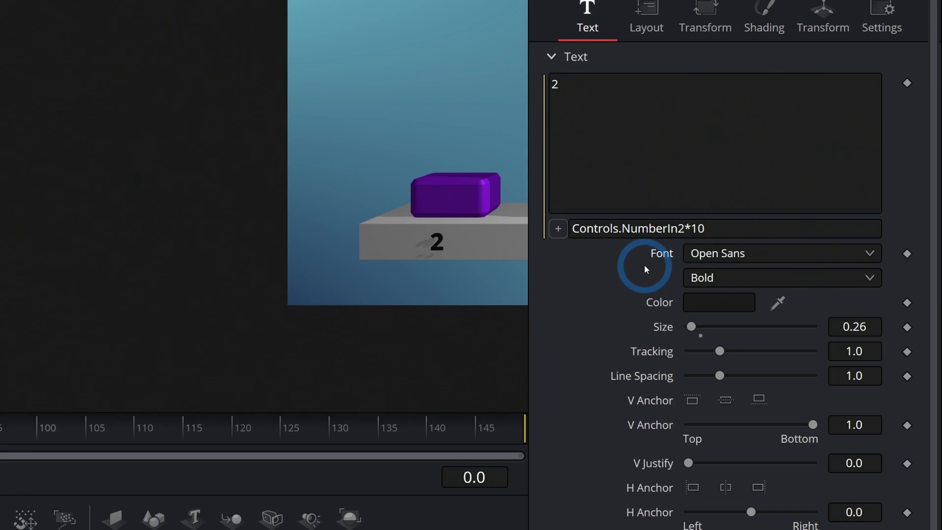
pyautogui.scroll(-5, 642, 275)
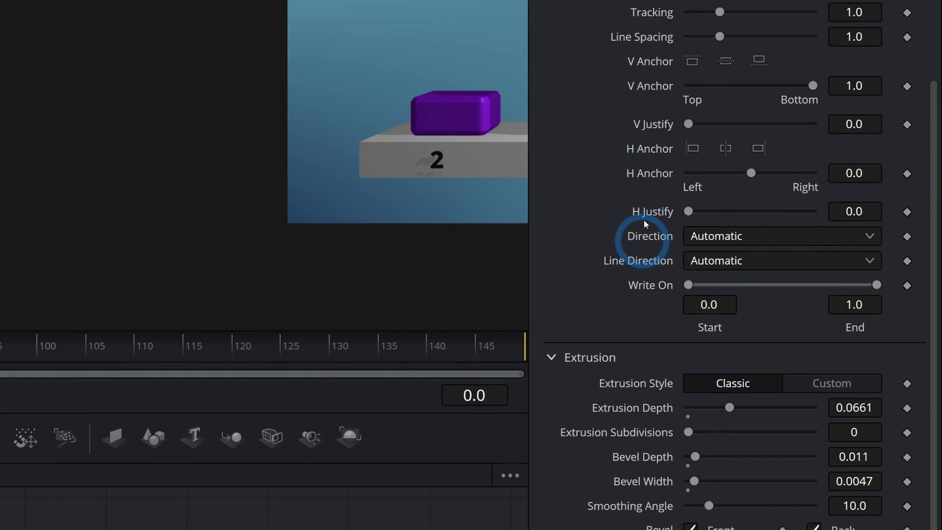
pyautogui.click(703, 128)
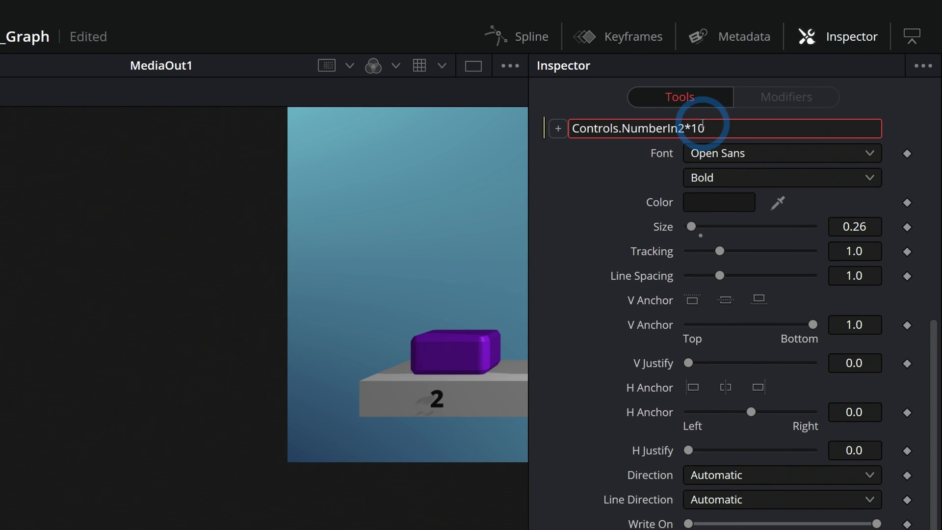
pyautogui.press('Tab')
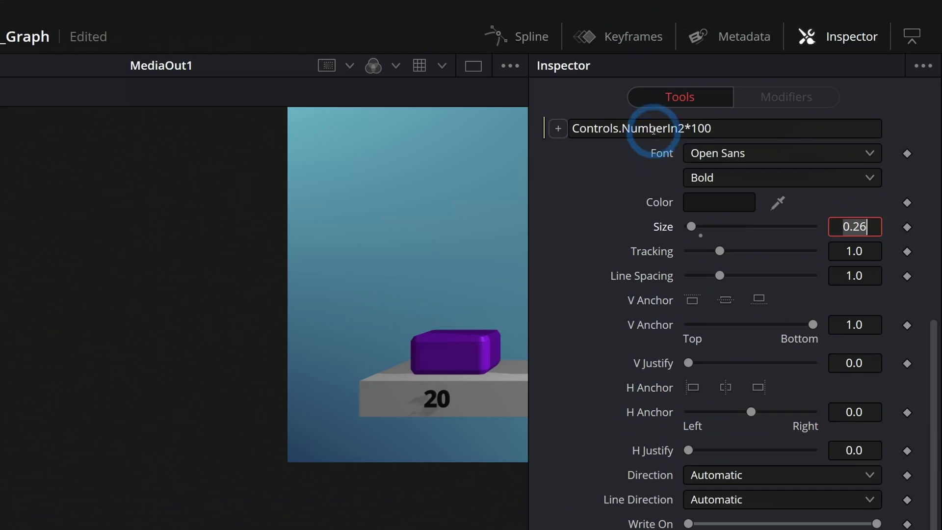
pyautogui.click(653, 130)
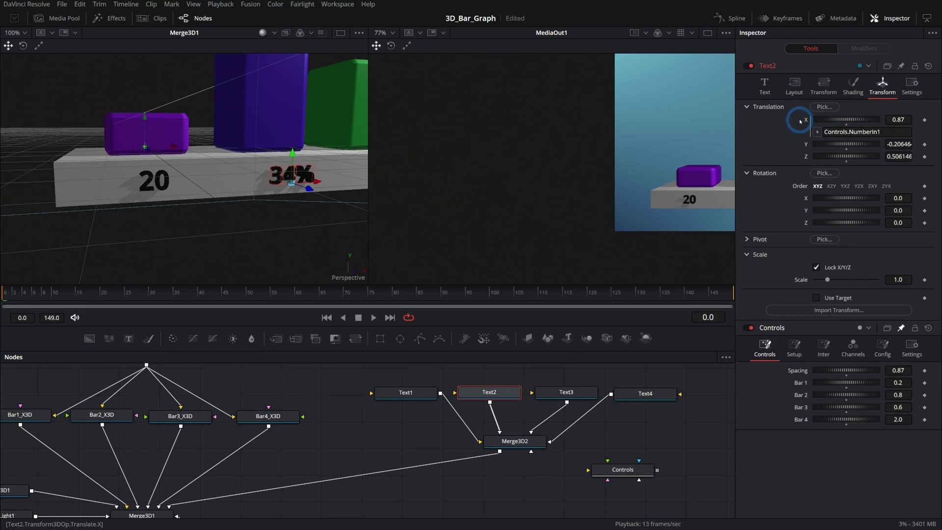
# Step: Replace the 34% text of Text2 with the expression Controls.NumberIn3*100
pyautogui.click(764, 87)
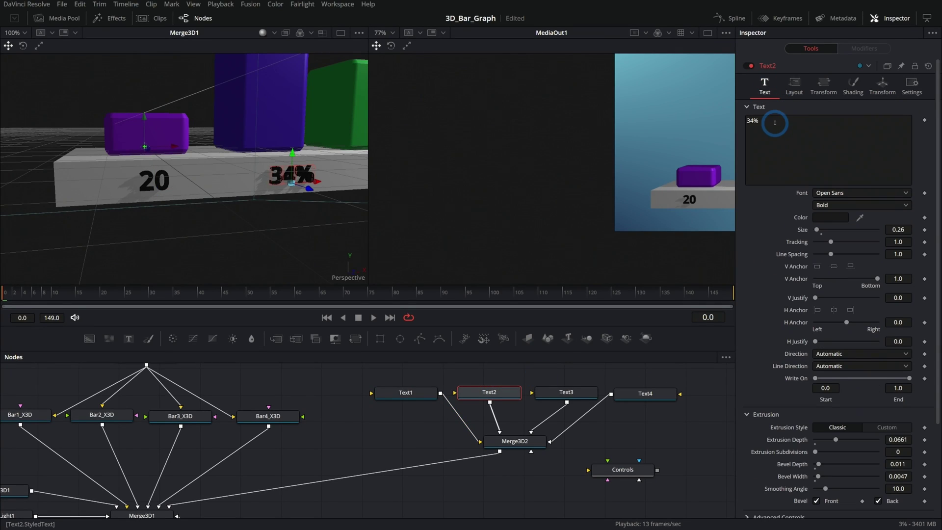
pyautogui.press('BackSpace')
pyautogui.rightClick(778, 127)
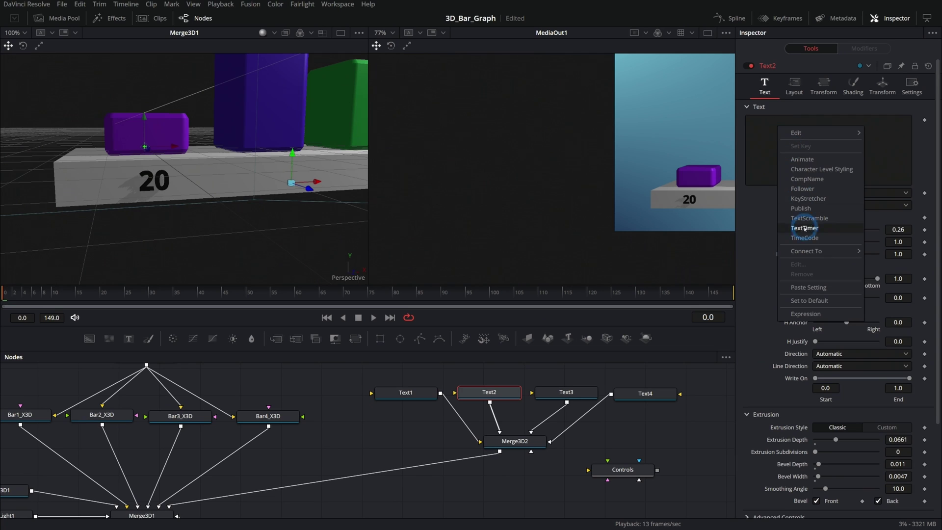
pyautogui.click(812, 310)
pyautogui.write('Controls.NumberIn2*100')
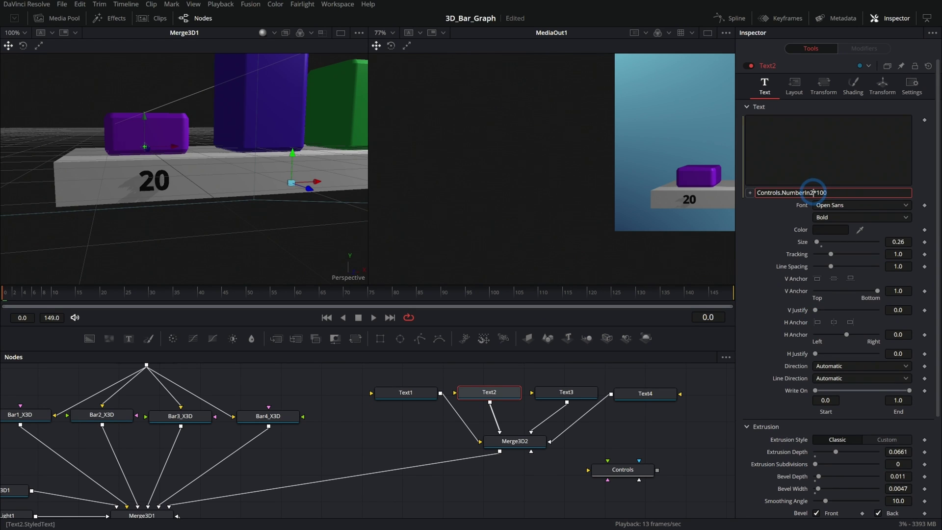
pyautogui.click(785, 221)
pyautogui.click(582, 293)
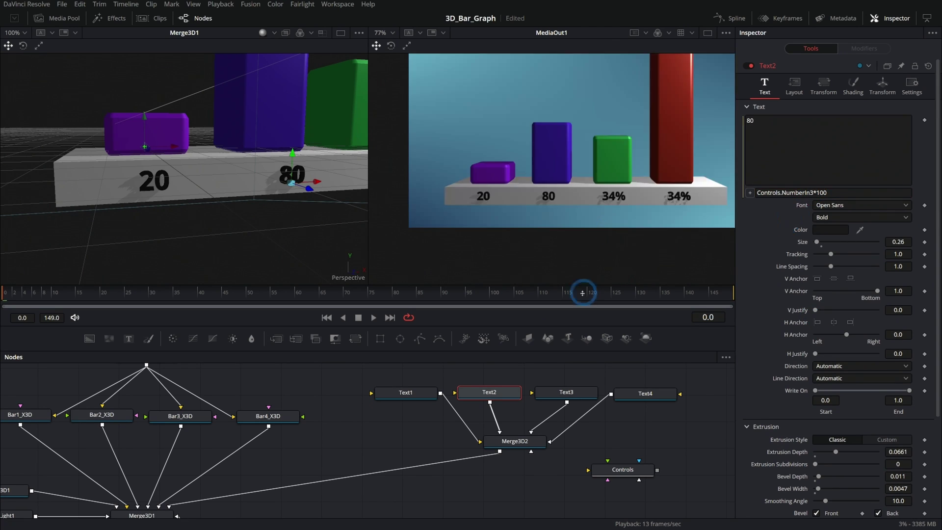
# Step: Replace the 34% label text of Text3 with the expression Controls.NumberIn4*100
pyautogui.click(565, 391)
pyautogui.click(769, 89)
pyautogui.moveTo(771, 125); pyautogui.dragTo(745, 120)
pyautogui.press('BackSpace')
pyautogui.rightClick(770, 139)
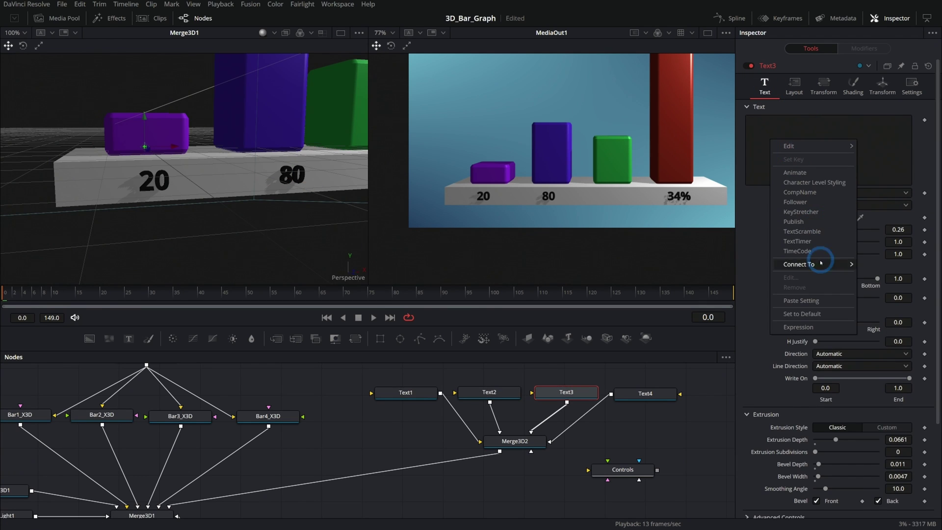
pyautogui.click(798, 327)
pyautogui.write('Text("")')
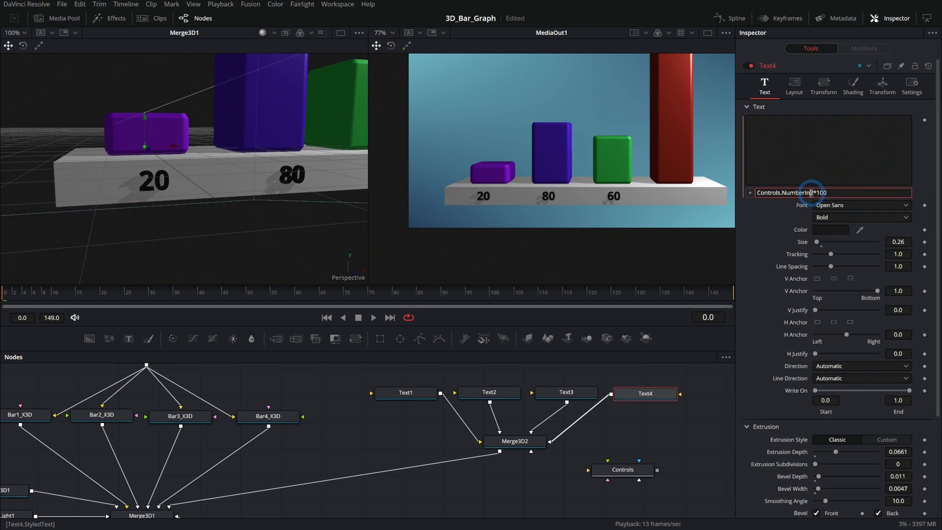
# Step: Set the text expression of Text4 to Controls.NumberIn5*100
pyautogui.press('BackSpace')
pyautogui.write('5')
pyautogui.click(695, 399)
# Step: Test the linked labels by adjusting the controls Bar 1 to 0.193, Bar 2 to 0.416 and Bar 3 to 0.47
pyautogui.click(626, 469)
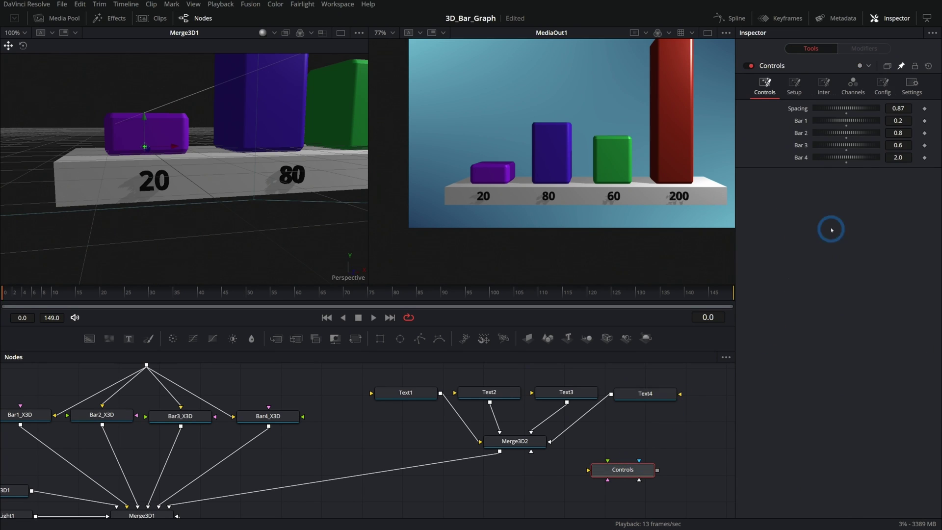
pyautogui.moveTo(855, 146); pyautogui.dragTo(839, 123)
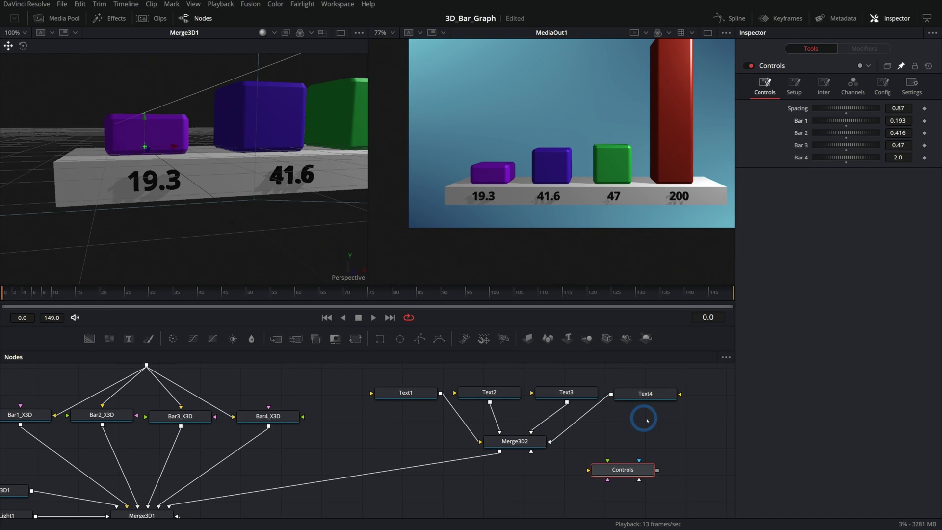
# Step: Round down the first label by changing the Text1 expression to floor(Controls.NumberIn2*100)
pyautogui.click(406, 391)
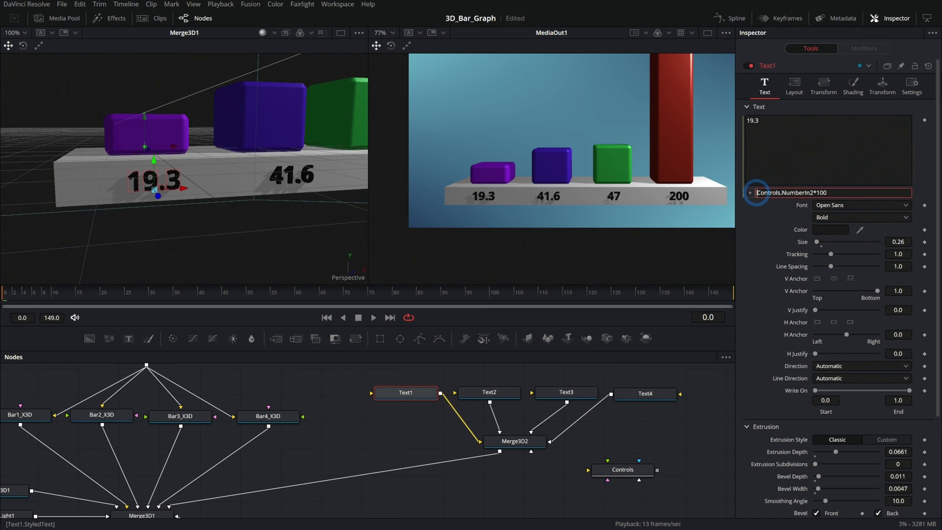
pyautogui.write('floor(')
pyautogui.press('End')
pyautogui.write(')')
pyautogui.press('Return')
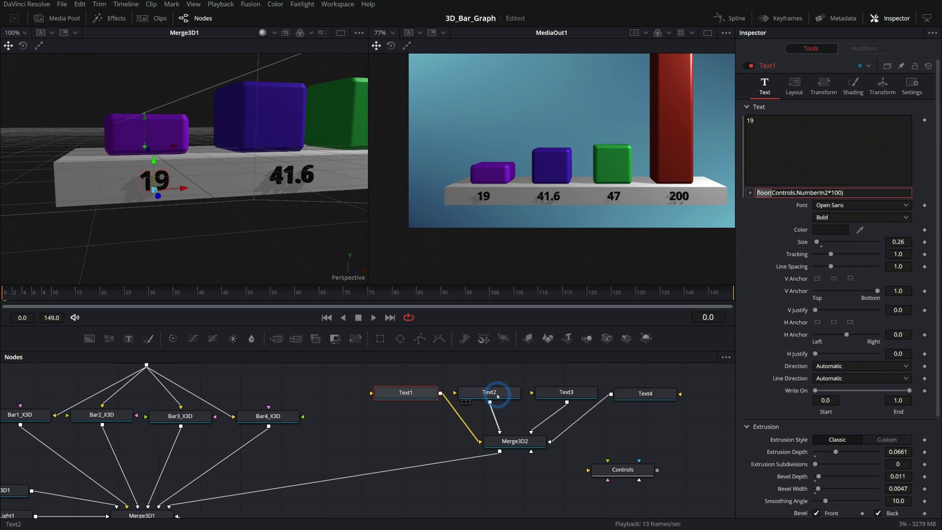
# Step: Change the label expressions to floor(Controls.NumberIn3*100) for Text2 and floor(Controls.NumberIn4*100) for Text3
pyautogui.click(497, 395)
pyautogui.click(758, 193)
pyautogui.write('floor(')
pyautogui.click(834, 193)
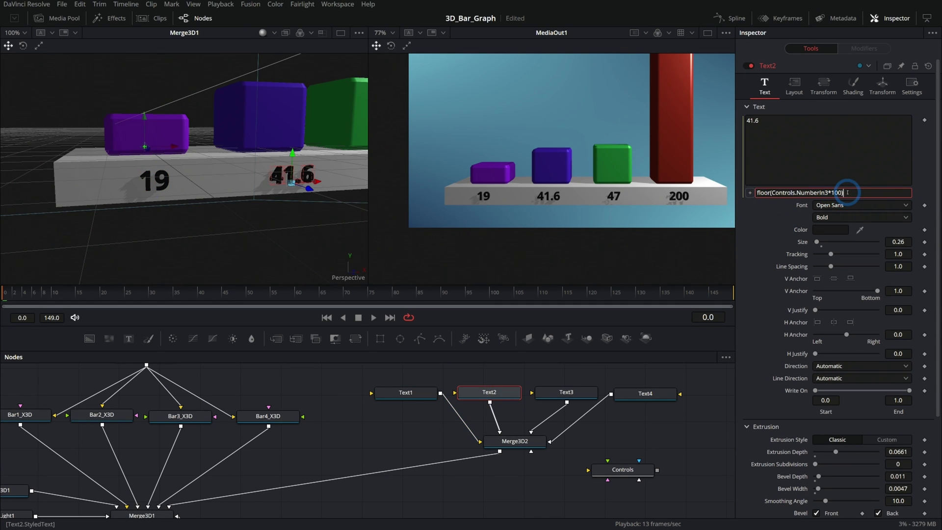
pyautogui.click(589, 388)
pyautogui.click(848, 192)
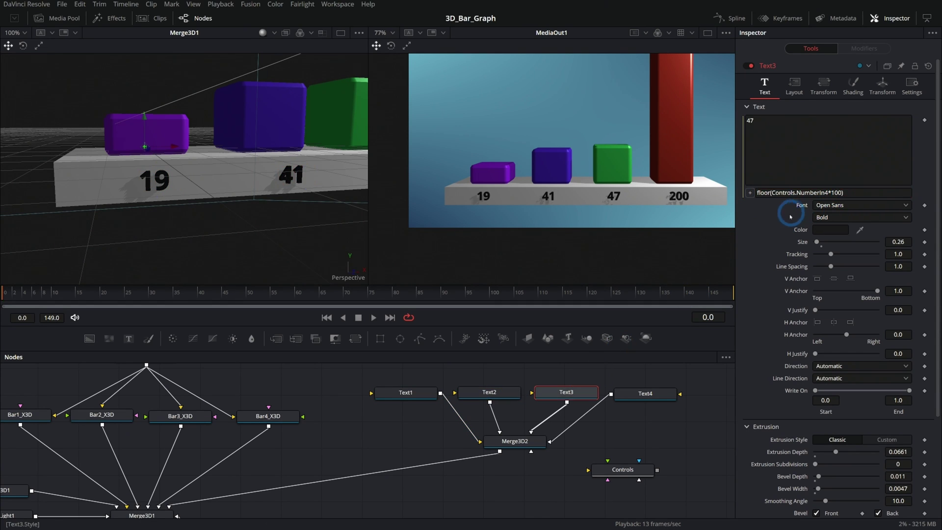
# Step: Change the Text4 label expression to floor(Controls.NumberIn5*100) and review the Text2 expression
pyautogui.click(653, 393)
pyautogui.click(758, 192)
pyautogui.write('floor(Controls.NumberIn5*100')
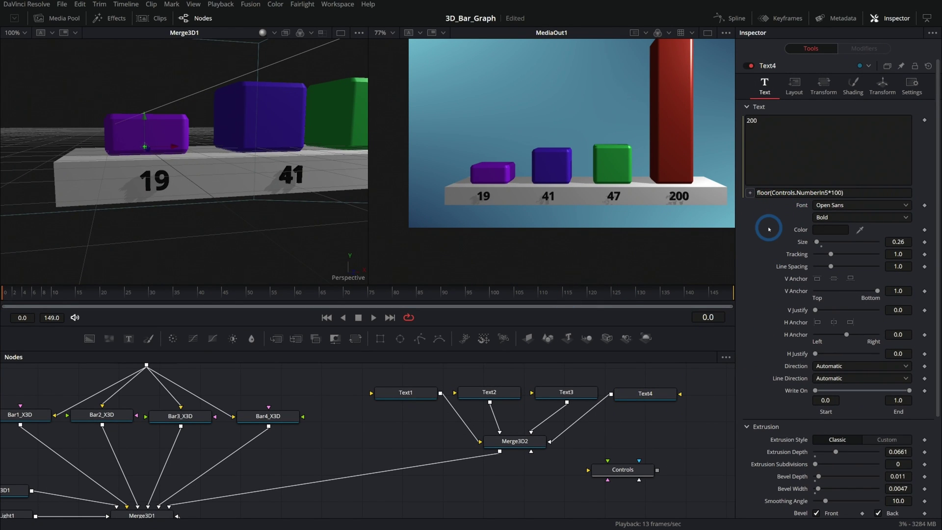
pyautogui.click(505, 394)
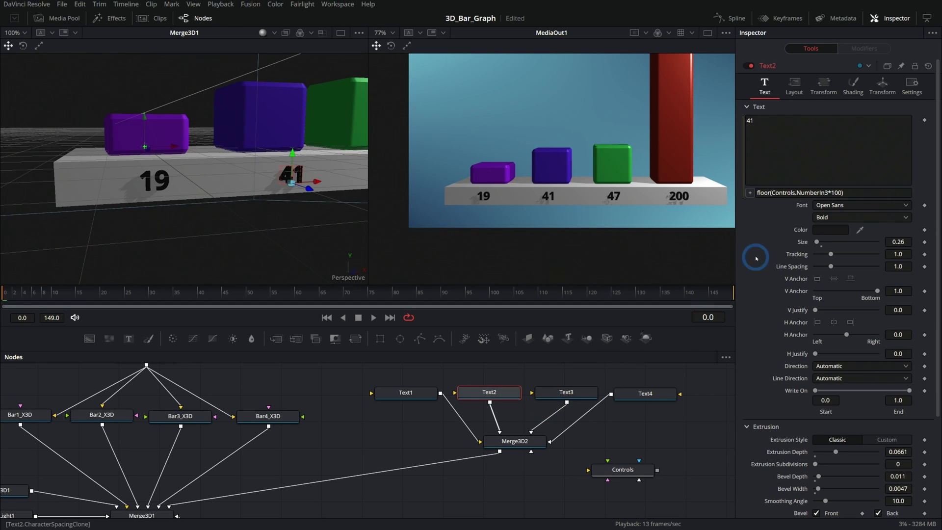
# Step: Set the Bar 1 to Bar 4 controls to 0.986, 1.268, 0.688 and 1.529, after trying all four at 1.0
pyautogui.click(628, 468)
pyautogui.moveTo(847, 123); pyautogui.dragTo(862, 125)
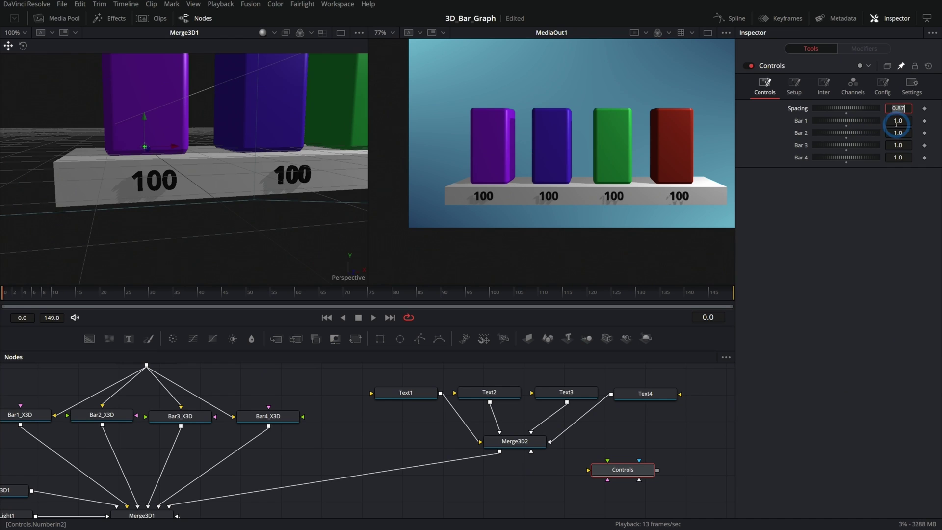
pyautogui.press('Return')
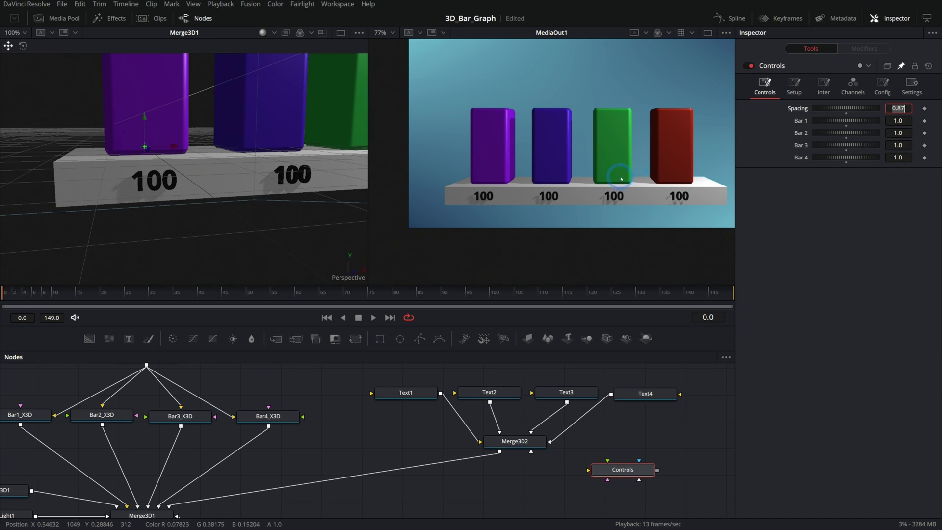
pyautogui.moveTo(840, 120); pyautogui.dragTo(870, 162)
pyautogui.moveTo(866, 123); pyautogui.dragTo(831, 132)
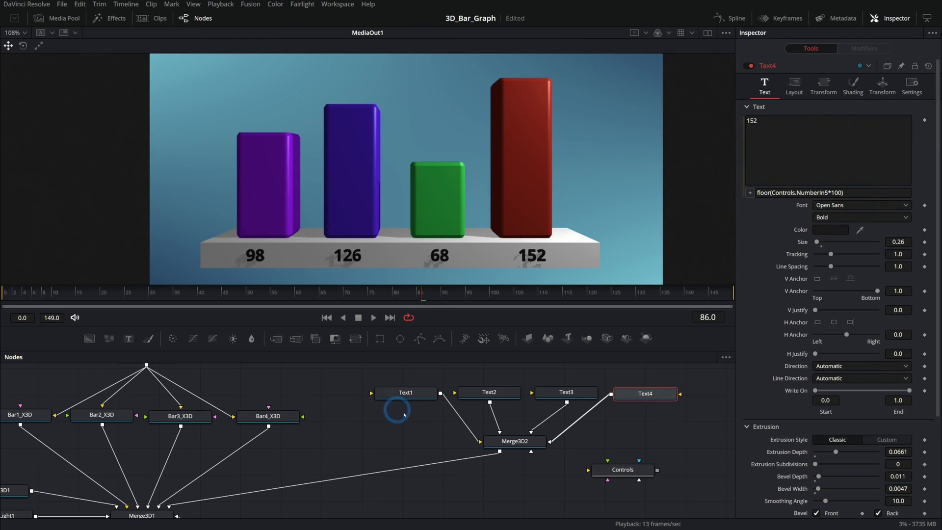
# Step: Disable shadows in the lighting settings of the Renderer3D1 node
pyautogui.moveTo(345, 449); pyautogui.dragTo(400, 385)
pyautogui.moveTo(309, 470); pyautogui.dragTo(370, 430)
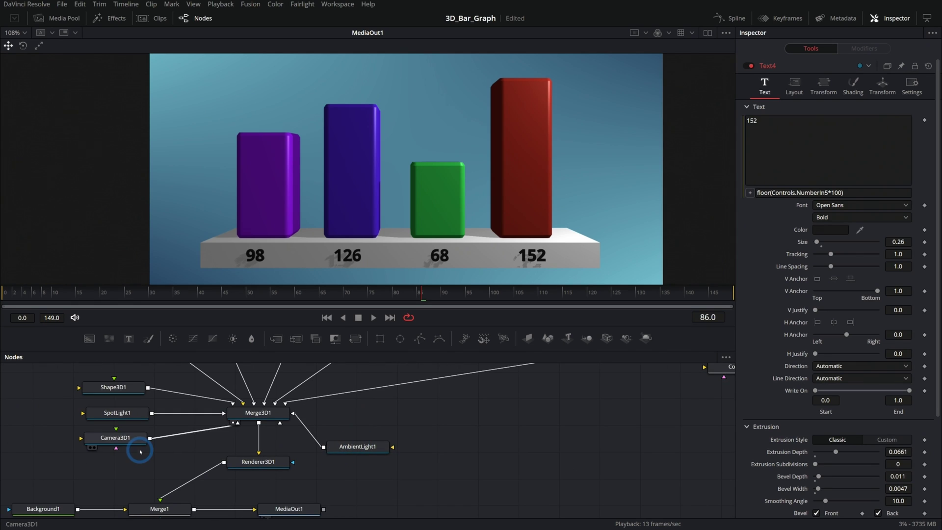
pyautogui.click(258, 461)
pyautogui.click(894, 251)
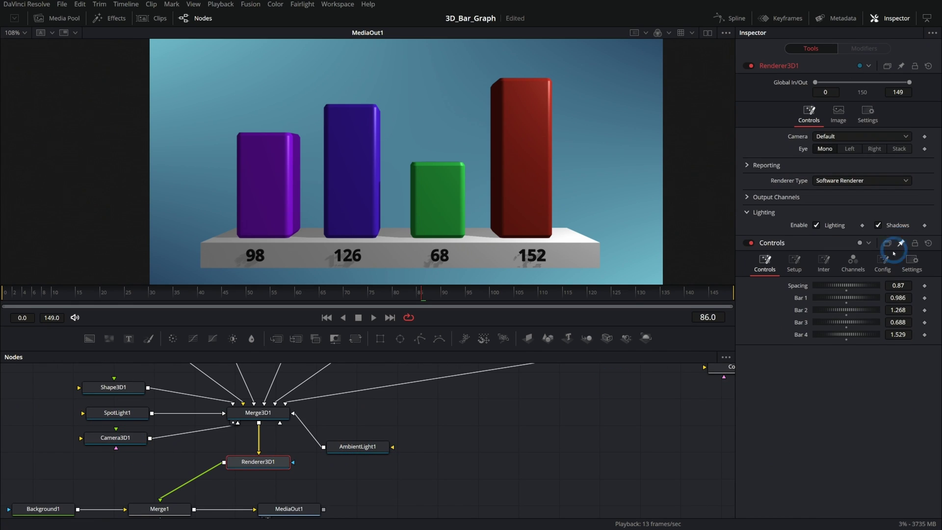
pyautogui.click(877, 225)
pyautogui.click(424, 244)
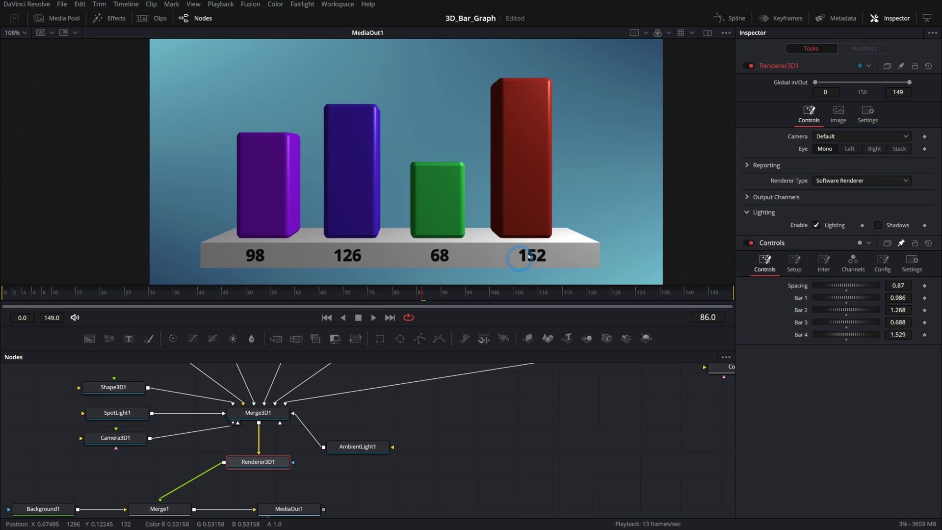
# Step: Raise the Bar 2 control to 1.369 and nudge the Controls node slightly within the node graph
pyautogui.moveTo(589, 397); pyautogui.dragTo(580, 441)
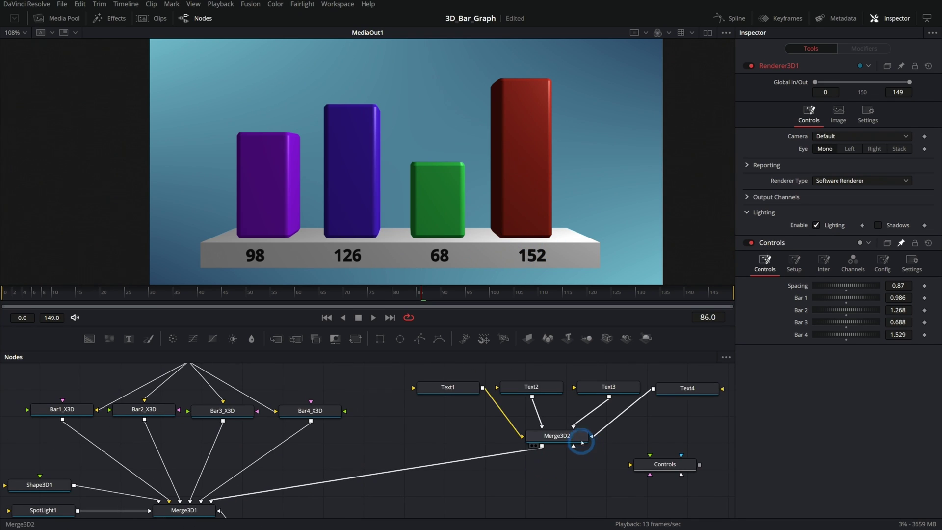
pyautogui.click(664, 464)
pyautogui.moveTo(846, 133); pyautogui.dragTo(862, 153)
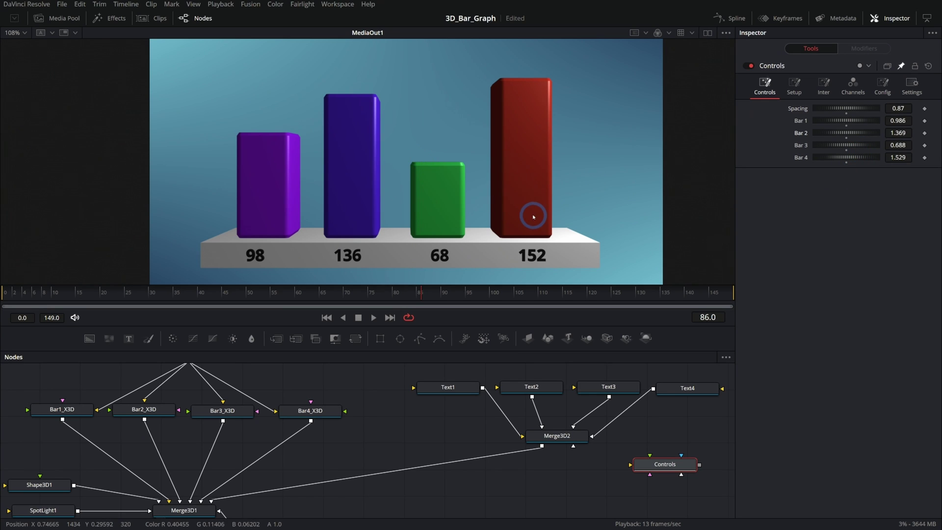
pyautogui.moveTo(677, 469); pyautogui.dragTo(679, 466)
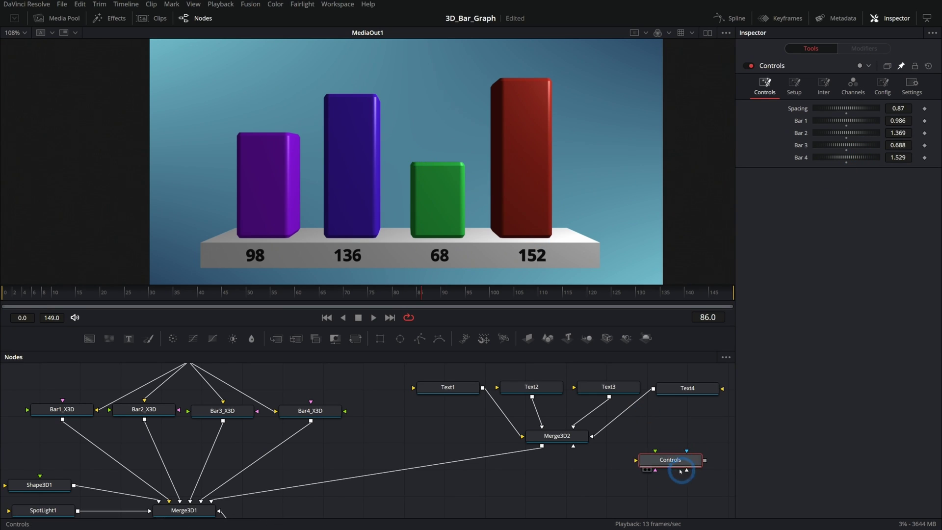
pyautogui.click(461, 303)
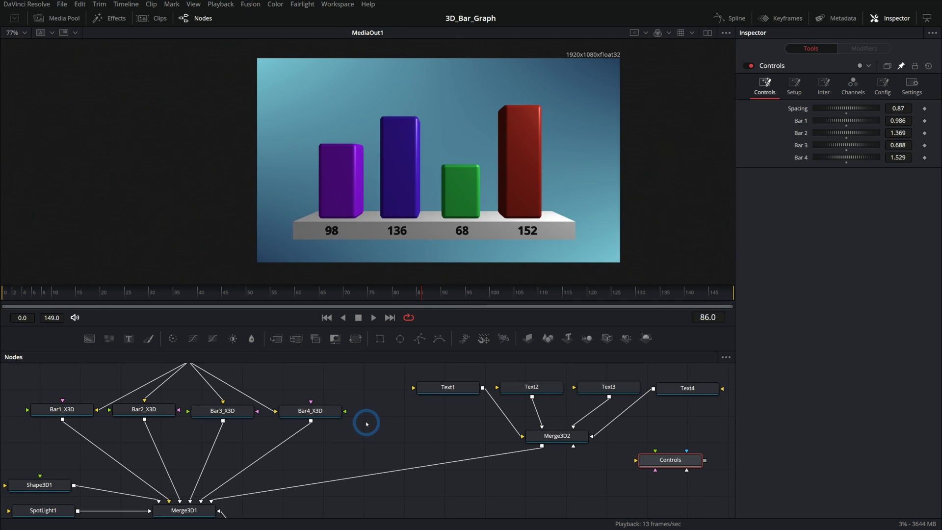
# Step: Show the 3D scene beside the final output and enable Use Target in the transform settings of Camera3D1
pyautogui.scroll(-5, 368, 468)
pyautogui.hscroll(-5, 387, 395)
pyautogui.click(172, 436)
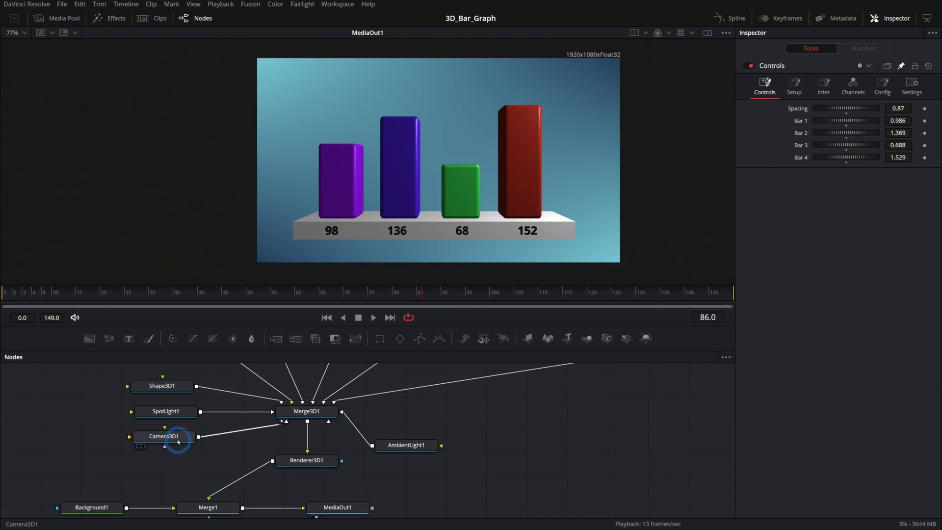
pyautogui.click(706, 33)
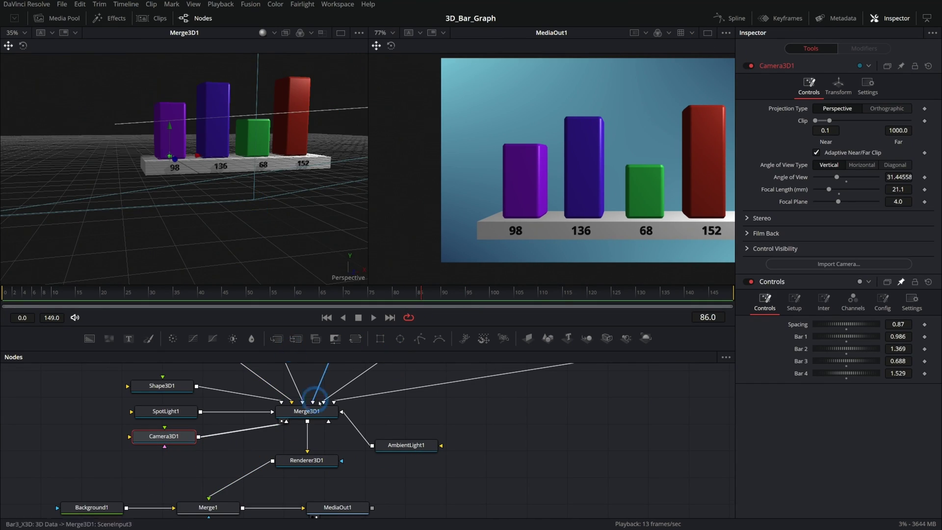
pyautogui.moveTo(261, 220); pyautogui.dragTo(179, 203)
pyautogui.scroll(-3, 202, 186)
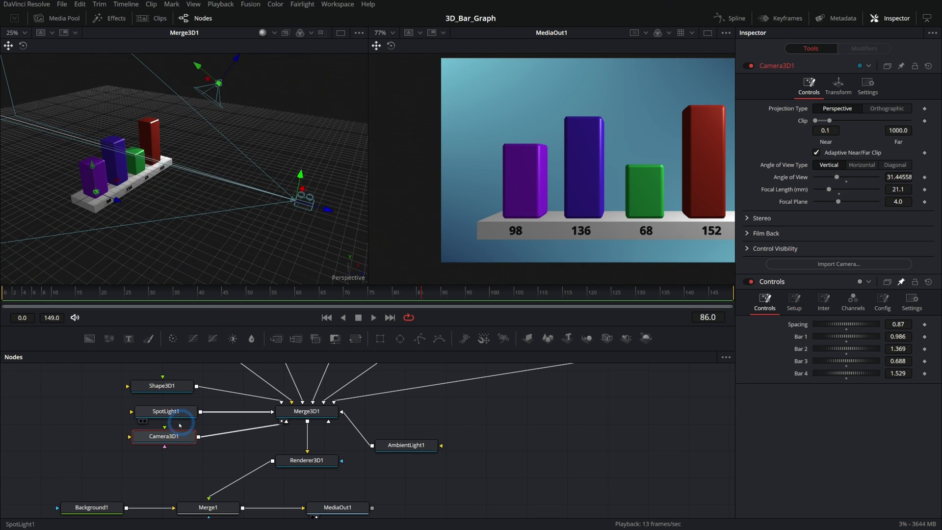
pyautogui.click(838, 86)
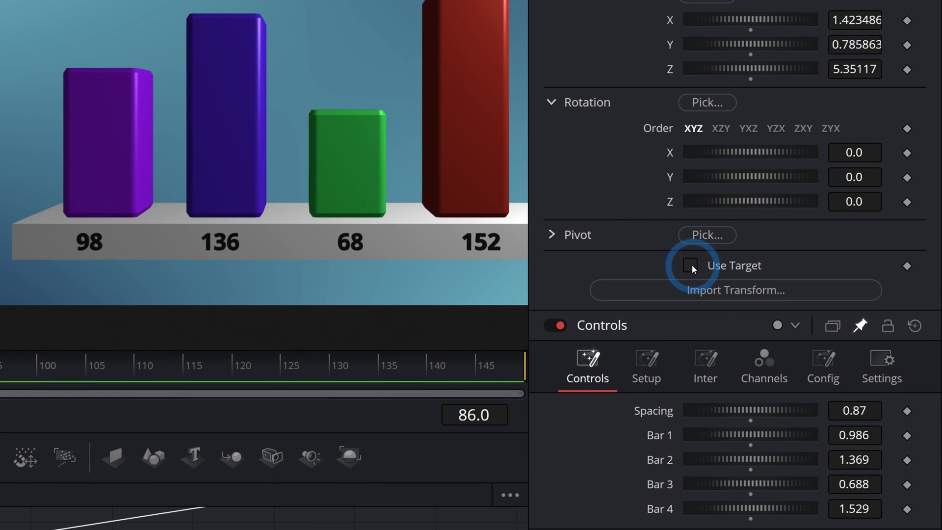
pyautogui.click(690, 266)
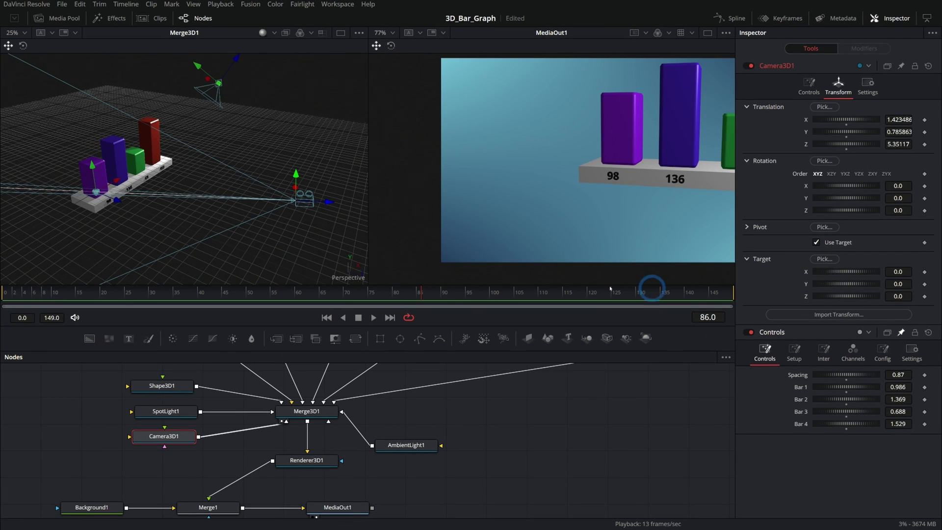
# Step: Aim the camera target at about X 1.444, Y 0.581 and move the camera to about X -0.177, Y 0.582, Z 5.94
pyautogui.moveTo(851, 273); pyautogui.dragTo(856, 277)
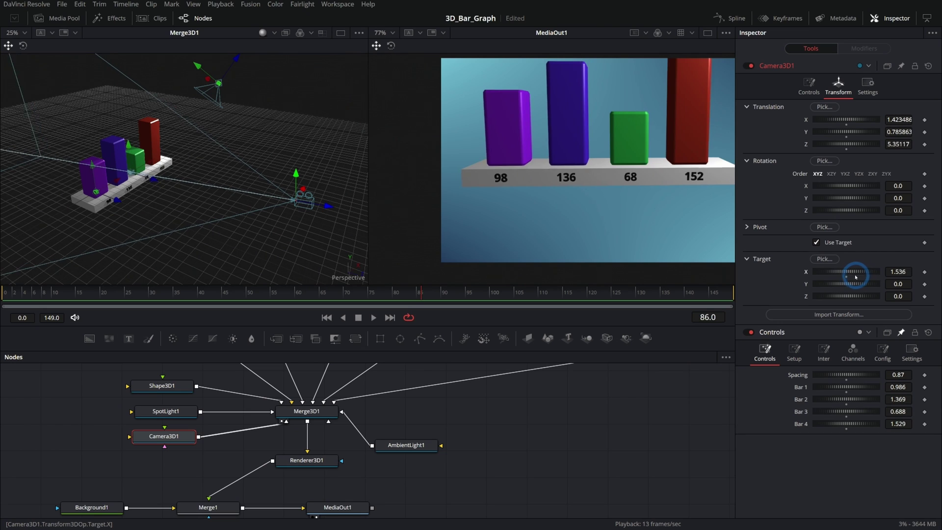
pyautogui.moveTo(231, 206); pyautogui.dragTo(130, 210)
pyautogui.moveTo(217, 160); pyautogui.dragTo(215, 161)
pyautogui.moveTo(186, 132); pyautogui.dragTo(276, 240)
pyautogui.moveTo(200, 246); pyautogui.dragTo(268, 101)
pyautogui.moveTo(304, 162); pyautogui.dragTo(215, 241)
pyautogui.moveTo(242, 269); pyautogui.dragTo(127, 275)
pyautogui.moveTo(533, 190); pyautogui.dragTo(467, 200)
# Step: Keyframe the X, Y and Z translation of Camera3D1 at frame 0
pyautogui.moveTo(20, 295); pyautogui.dragTo(1, 301)
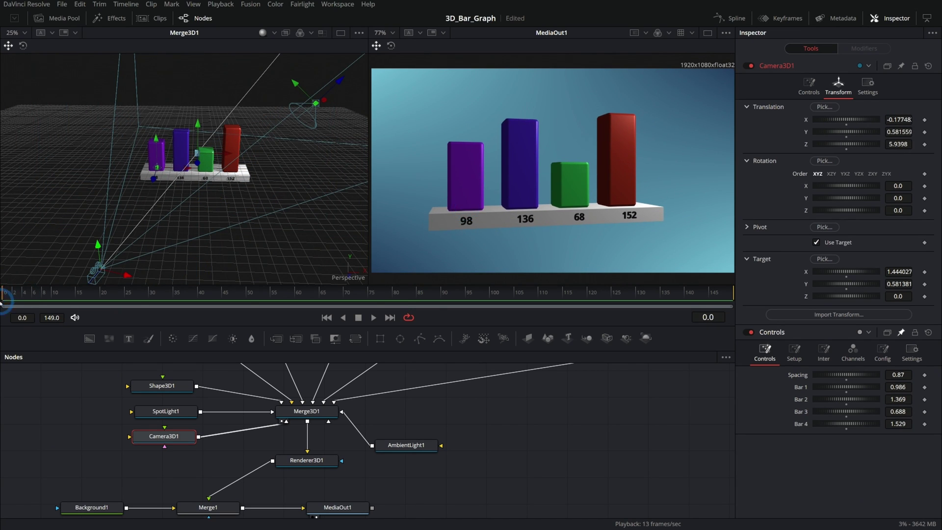
pyautogui.click(925, 119)
pyautogui.click(925, 132)
pyautogui.click(924, 144)
# Step: Increase the camera's X translation at the end of the timeline to create a sideways move, and play back the animation
pyautogui.moveTo(275, 292); pyautogui.dragTo(333, 291)
pyautogui.moveTo(648, 287); pyautogui.dragTo(731, 292)
pyautogui.moveTo(824, 120); pyautogui.dragTo(883, 125)
pyautogui.press('space')
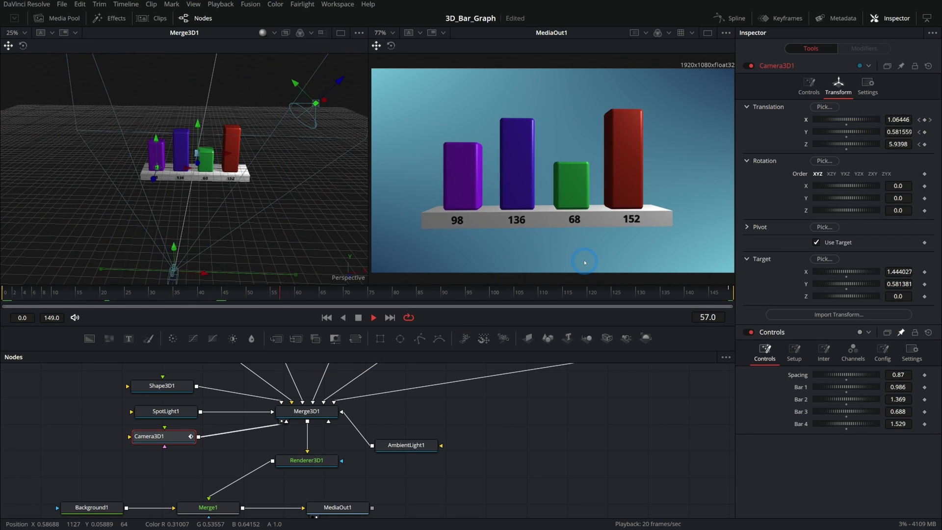
pyautogui.press('space')
# Step: Select the Controls node and keyframe Bar 1 to Bar 4 at frame 70 with their current heights
pyautogui.moveTo(563, 406); pyautogui.dragTo(563, 479)
pyautogui.moveTo(725, 426); pyautogui.dragTo(481, 472)
pyautogui.click(554, 478)
pyautogui.click(247, 294)
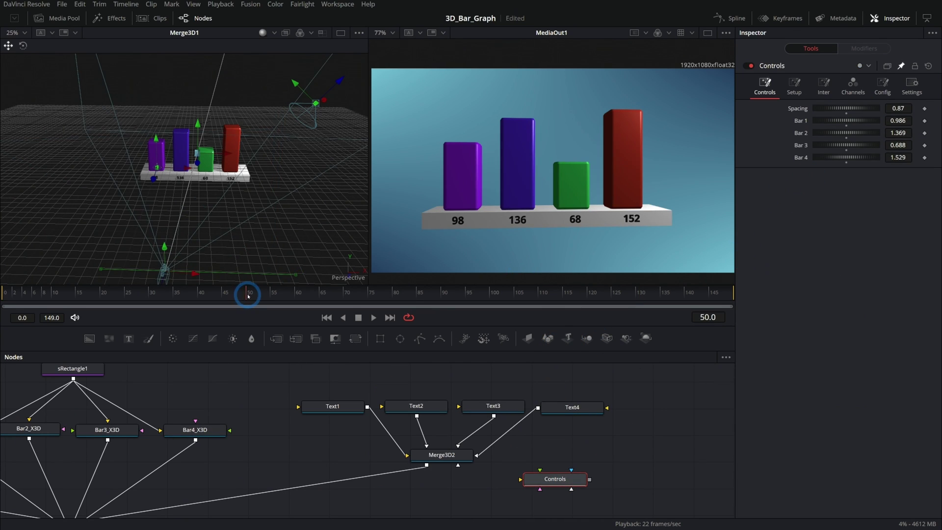
pyautogui.moveTo(247, 295); pyautogui.dragTo(343, 295)
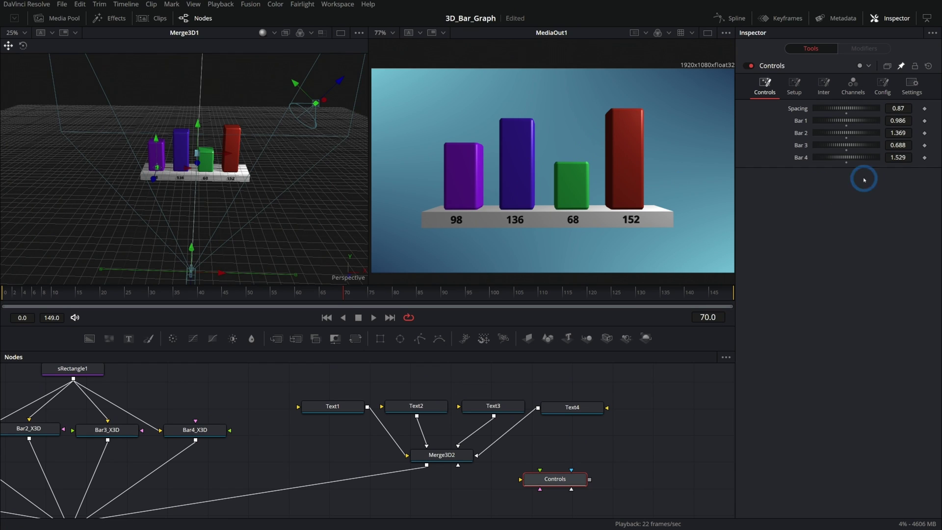
# Step: Set Bar 1, Bar 2, Bar 3 and Bar 4 to 0 at frame 0 and play back the growing bars
pyautogui.press('Home')
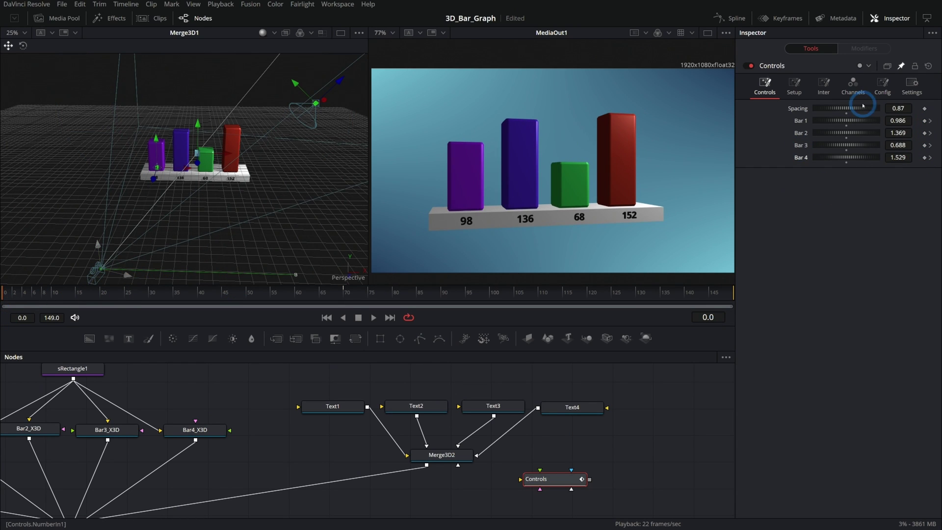
pyautogui.write('0')
pyautogui.press('Tab')
pyautogui.write('0')
pyautogui.press('Tab')
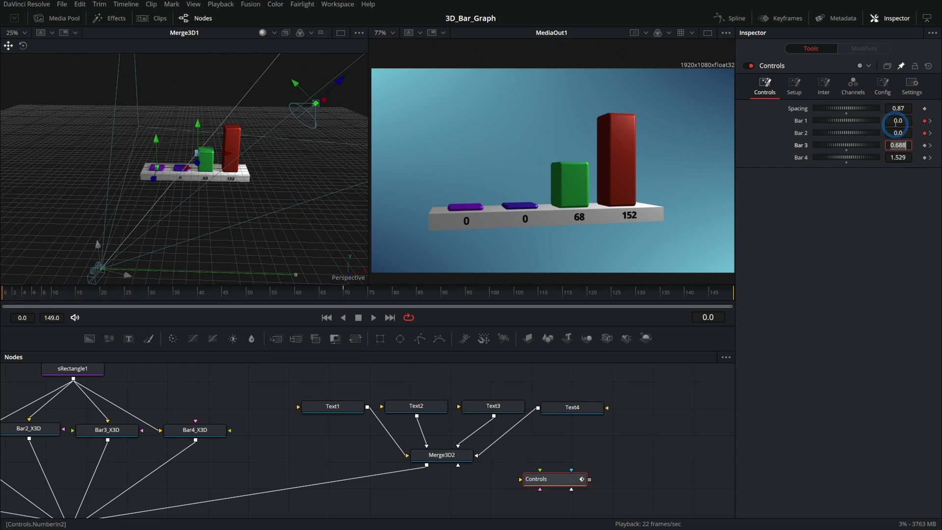
pyautogui.write('0')
pyautogui.press('Tab')
pyautogui.write('0')
pyautogui.press('Tab')
pyautogui.press('space')
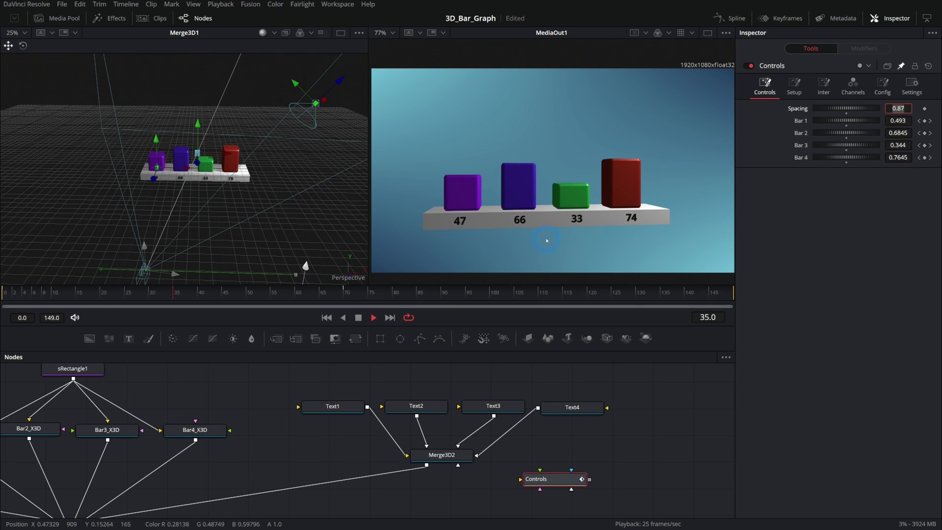
pyautogui.press('space')
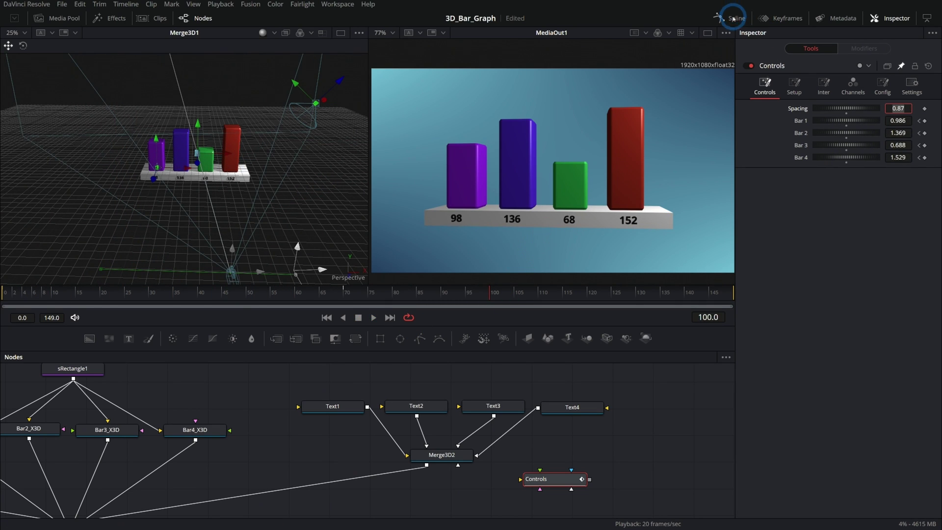
# Step: Show the Controls node's Bar 1 to Bar 4 animation curves together in an enlarged Spline editor
pyautogui.click(735, 18)
pyautogui.click(470, 430)
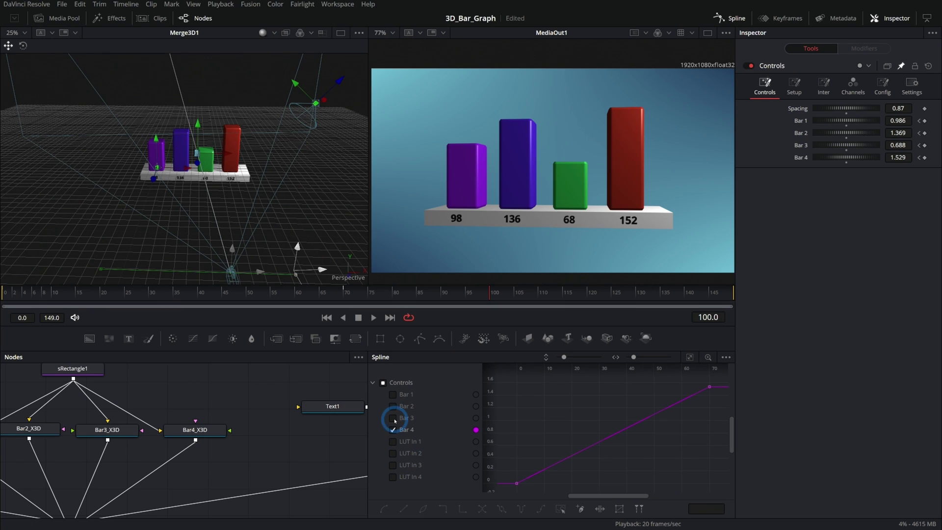
pyautogui.moveTo(369, 386); pyautogui.dragTo(235, 386)
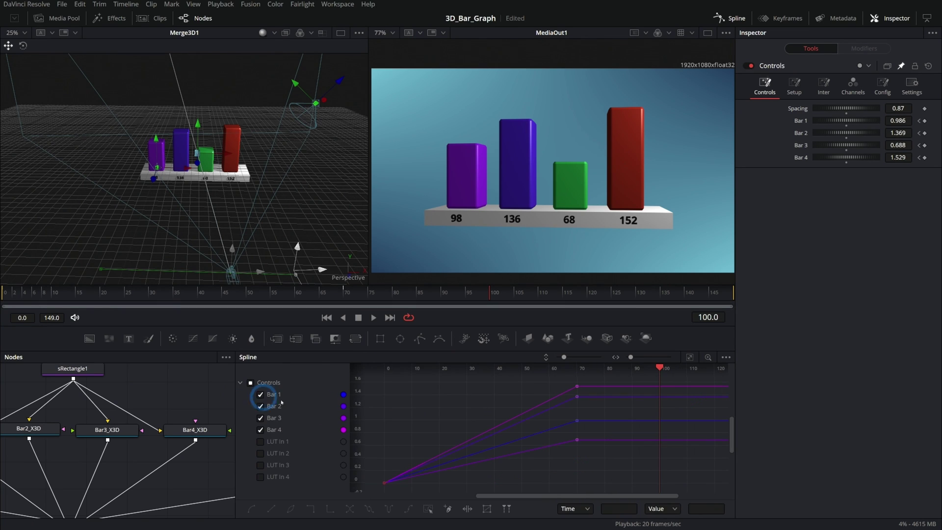
# Step: Smooth the frame 70 keyframes of all four bar curves and play back the eased growth
pyautogui.moveTo(616, 467); pyautogui.dragTo(552, 378)
pyautogui.press('s')
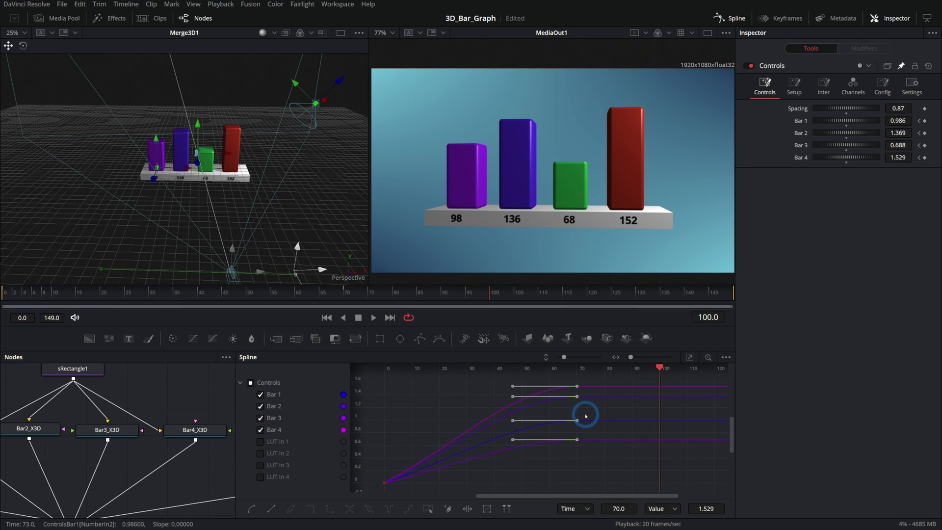
pyautogui.click(603, 422)
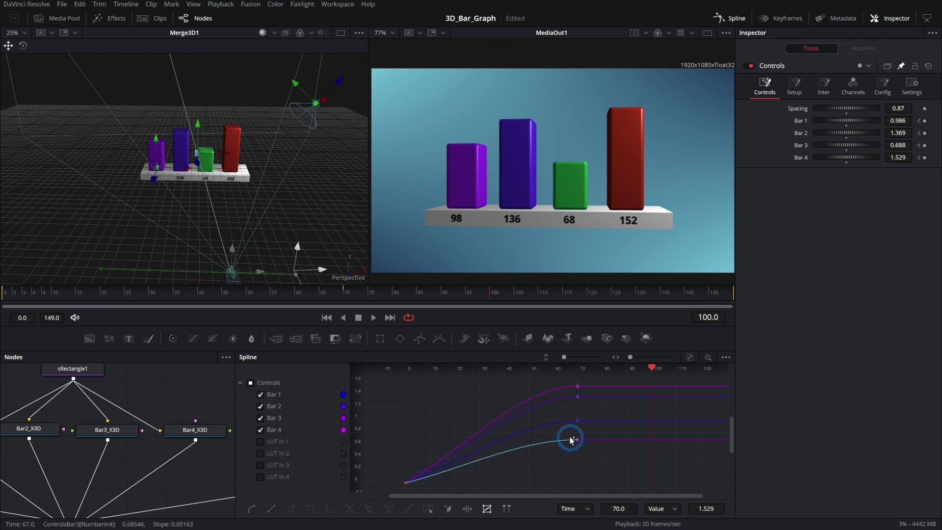
pyautogui.click(333, 318)
pyautogui.click(372, 317)
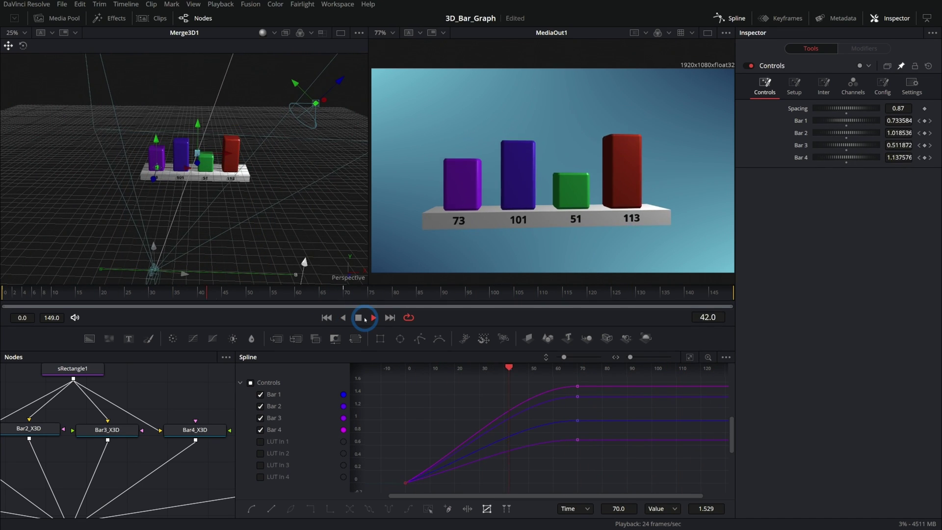
pyautogui.click(365, 318)
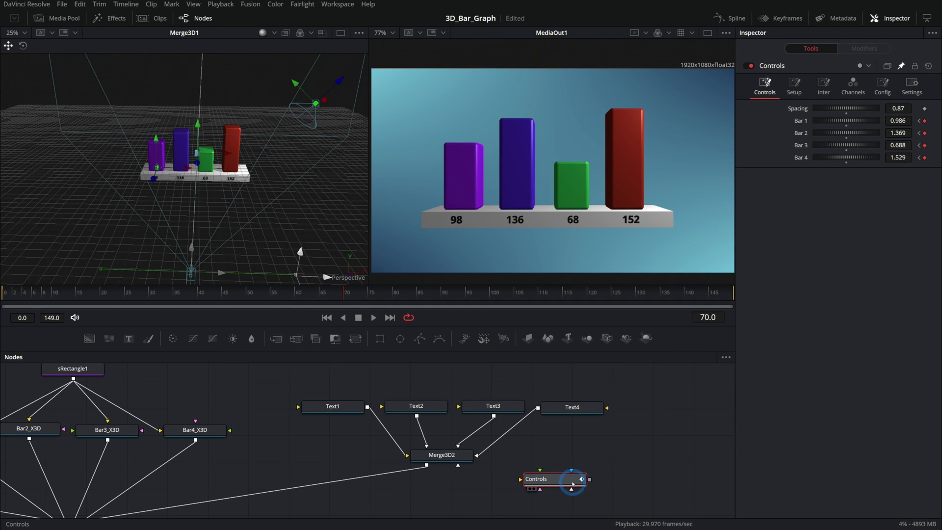
# Step: Set the Controls node's Spacing to 0.902 and play back the animation from the start
pyautogui.moveTo(898, 109)
pyautogui.mouseDown()
pyautogui.moveTo(758, 126)
pyautogui.moveTo(901, 127)
pyautogui.mouseUp()
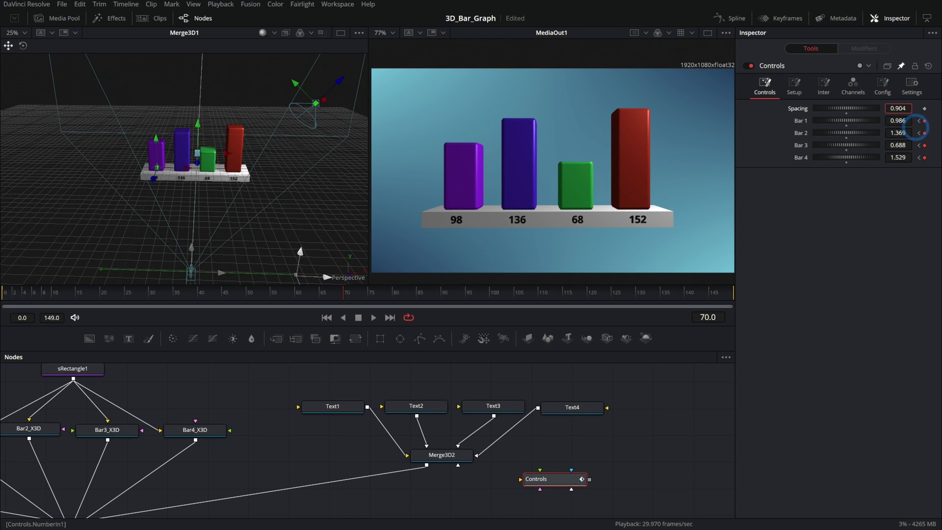
pyautogui.click(326, 318)
pyautogui.click(373, 317)
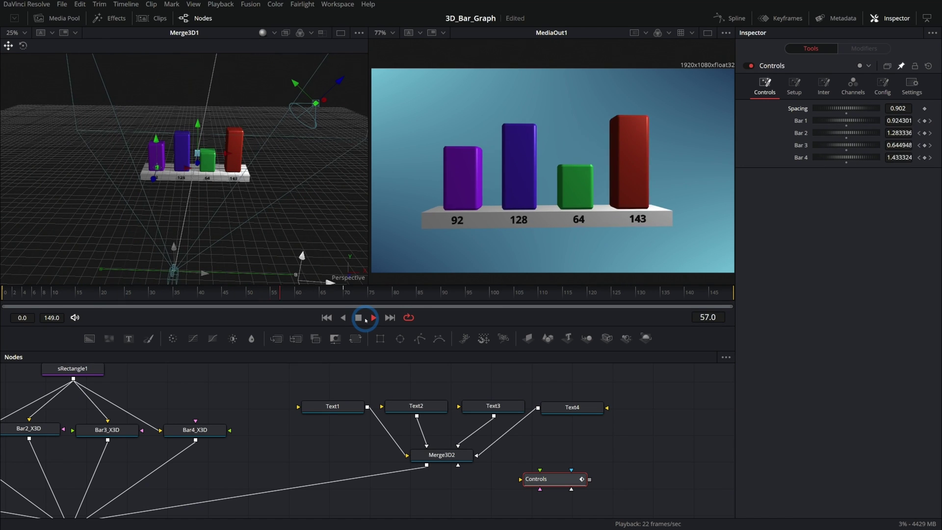
pyautogui.click(358, 317)
# Step: Add a copy of Text1 without its expression to Merge3D2, reading "Puppies" and placed below the base at X translation 1.391
pyautogui.moveTo(343, 447); pyautogui.dragTo(375, 447)
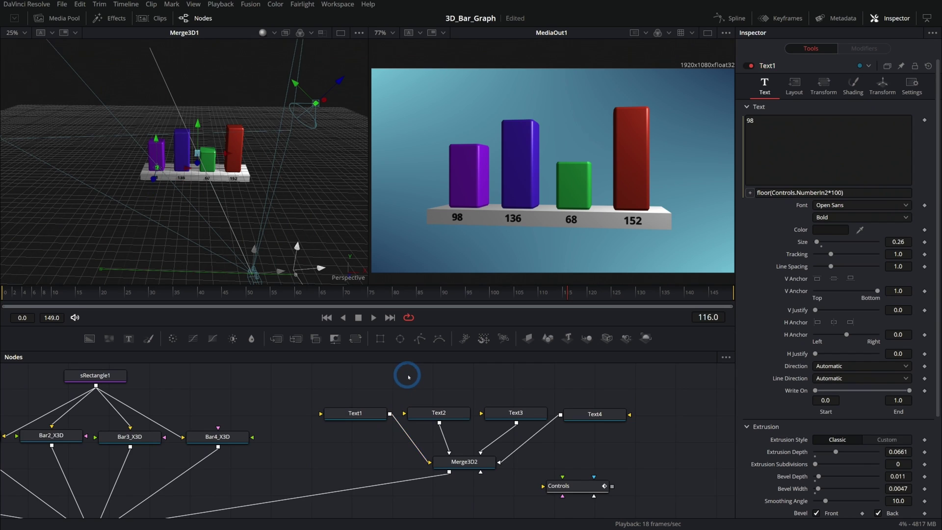
pyautogui.hotkey('ctrl', 'v')
pyautogui.moveTo(441, 387); pyautogui.dragTo(464, 474)
pyautogui.rightClick(788, 160)
pyautogui.click(829, 346)
pyautogui.click(881, 84)
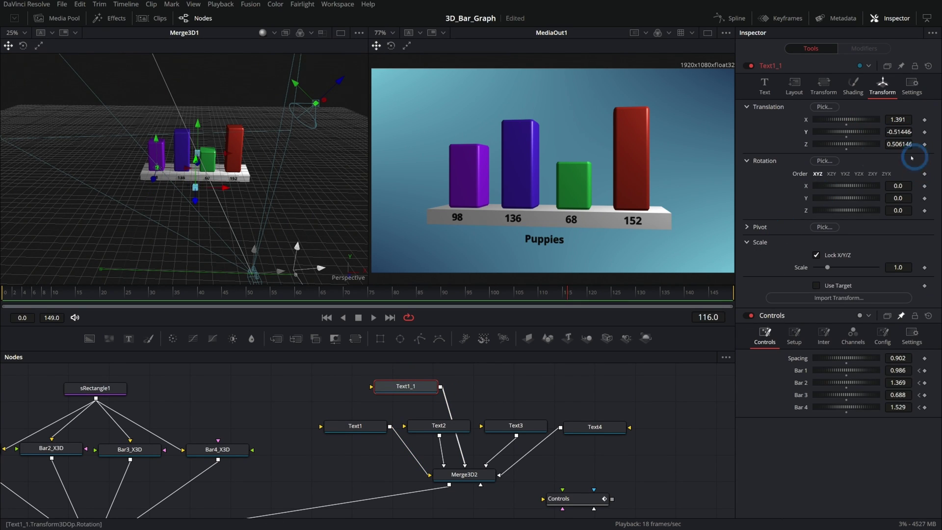
# Step: Play back the animation from the start to check the title together with the growing bars and camera move
pyautogui.click(326, 318)
pyautogui.click(368, 317)
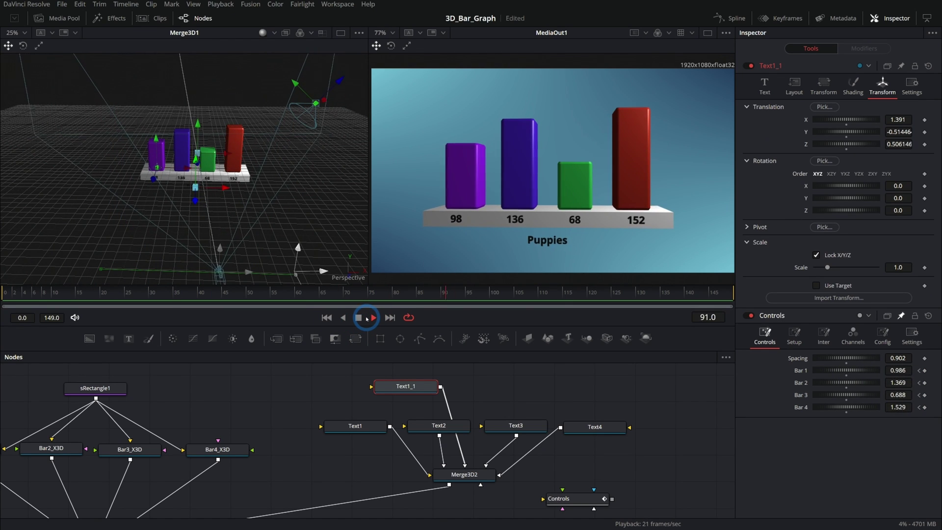
pyautogui.click(463, 188)
pyautogui.click(358, 318)
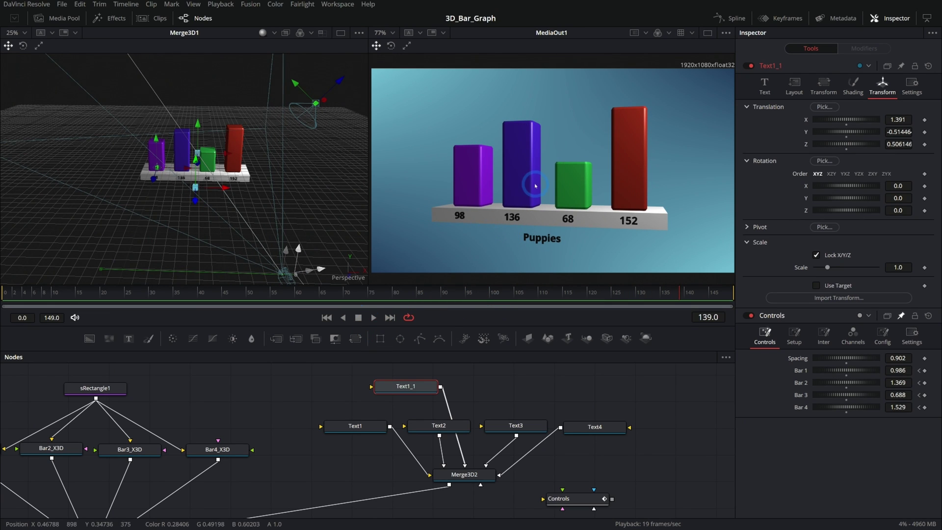